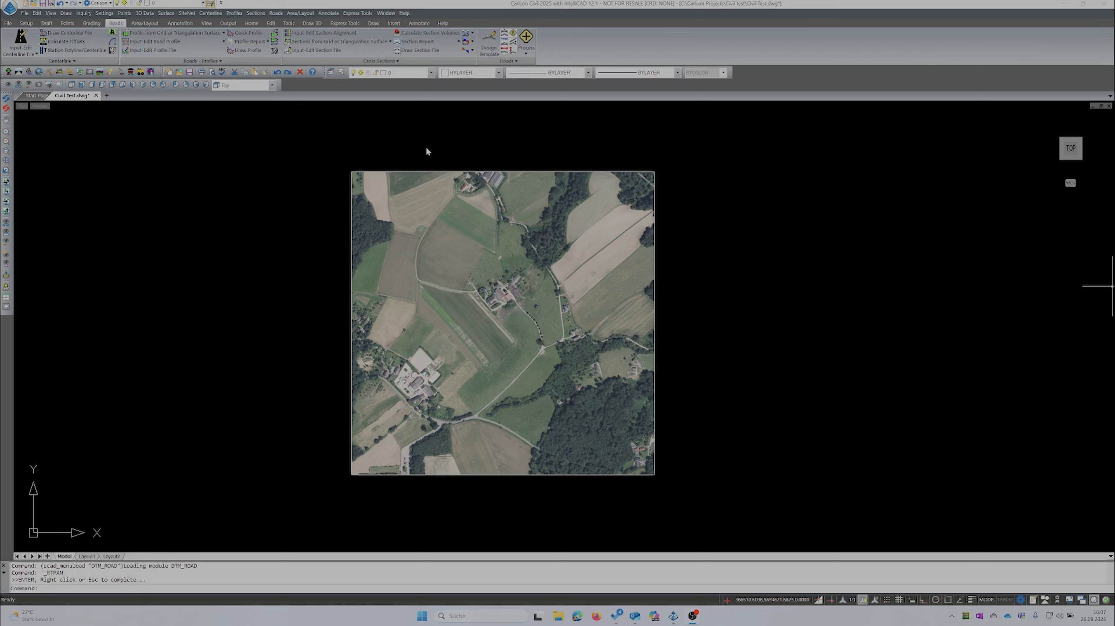
# Step: Examine the DGM1.tin surface in the 3D viewer from several angles, and close the viewer
pyautogui.click(51, 13)
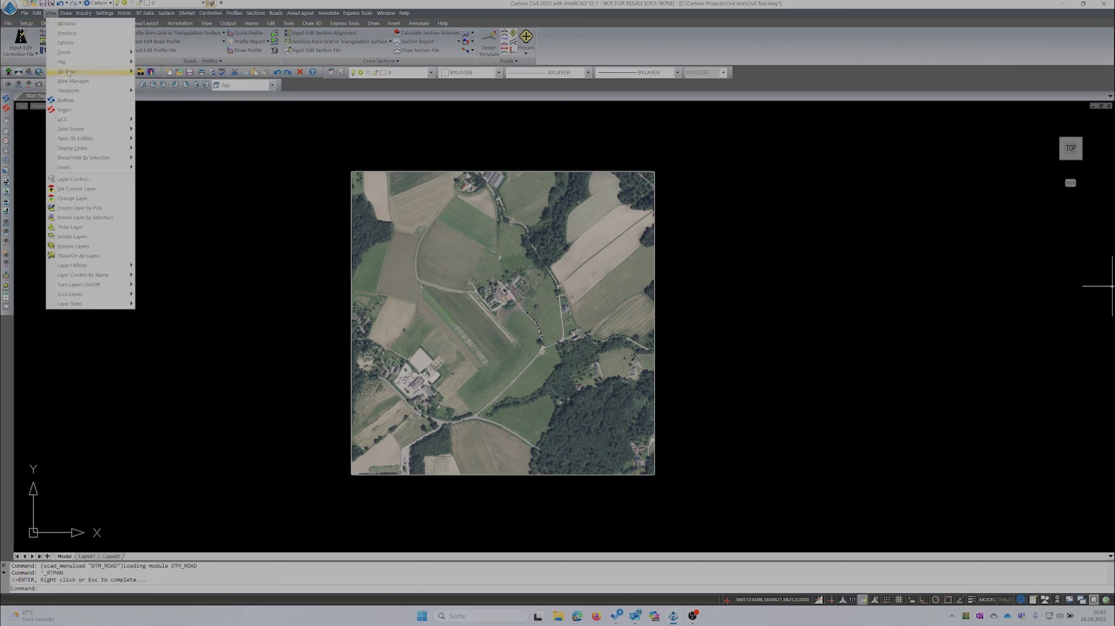
pyautogui.moveTo(68, 72)
pyautogui.click(166, 81)
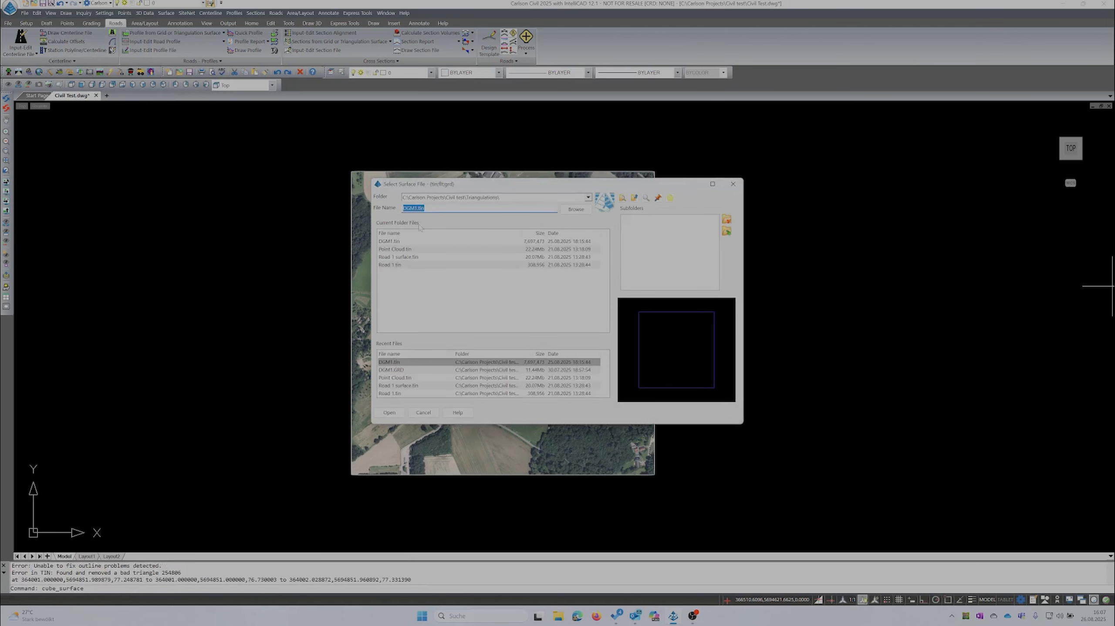
pyautogui.doubleClick(388, 242)
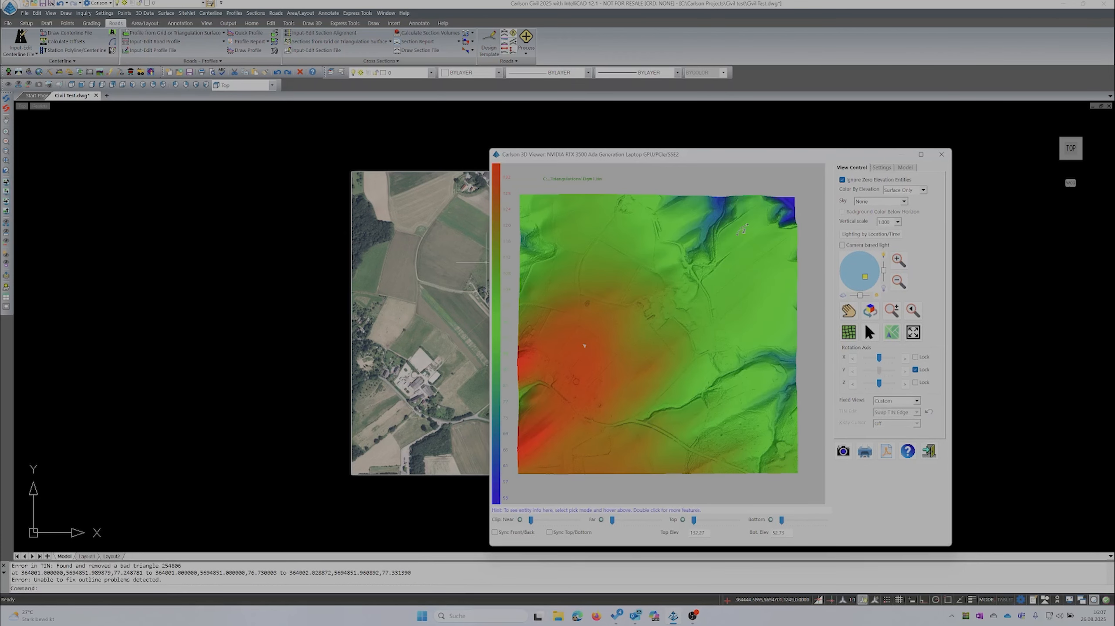
pyautogui.moveTo(668, 405); pyautogui.dragTo(642, 217)
pyautogui.moveTo(651, 384); pyautogui.dragTo(608, 466)
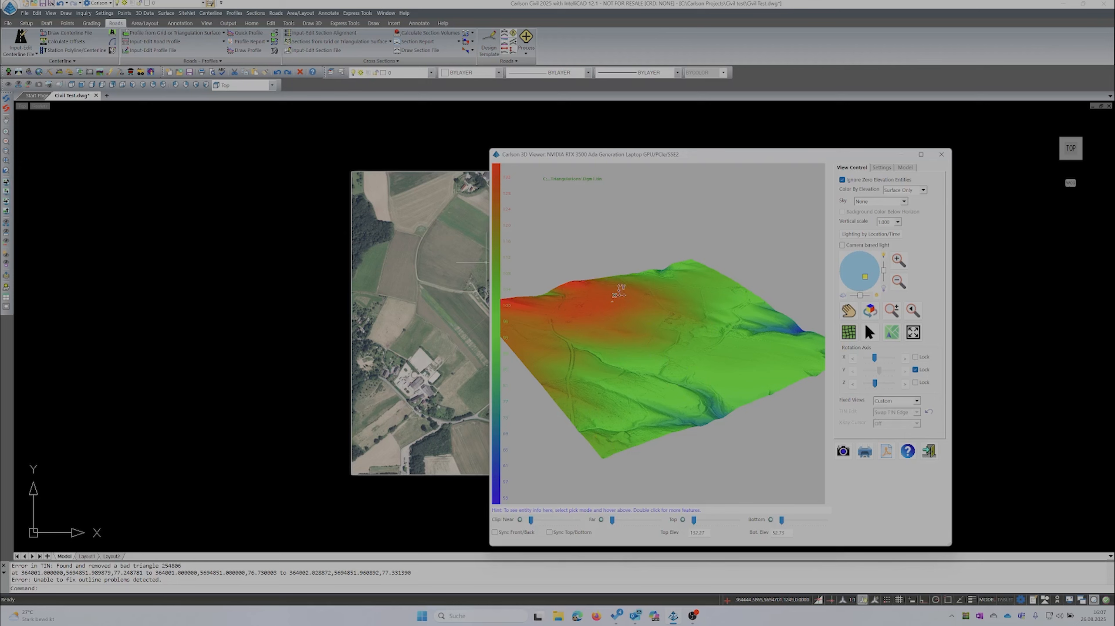
pyautogui.moveTo(543, 329); pyautogui.dragTo(670, 396)
pyautogui.moveTo(705, 481); pyautogui.dragTo(706, 487)
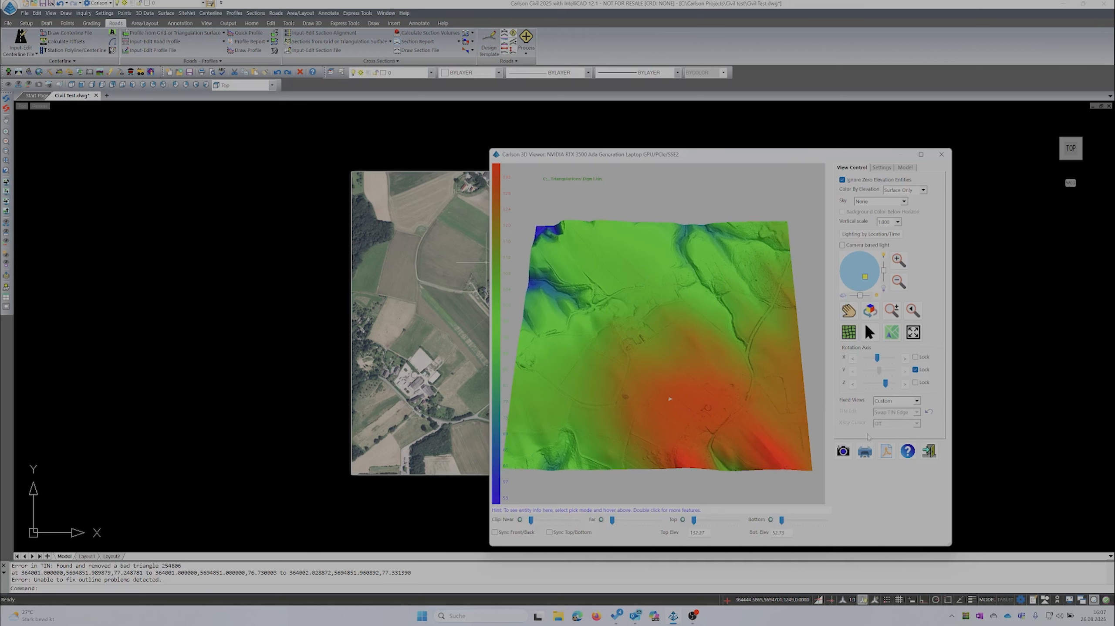
pyautogui.click(929, 451)
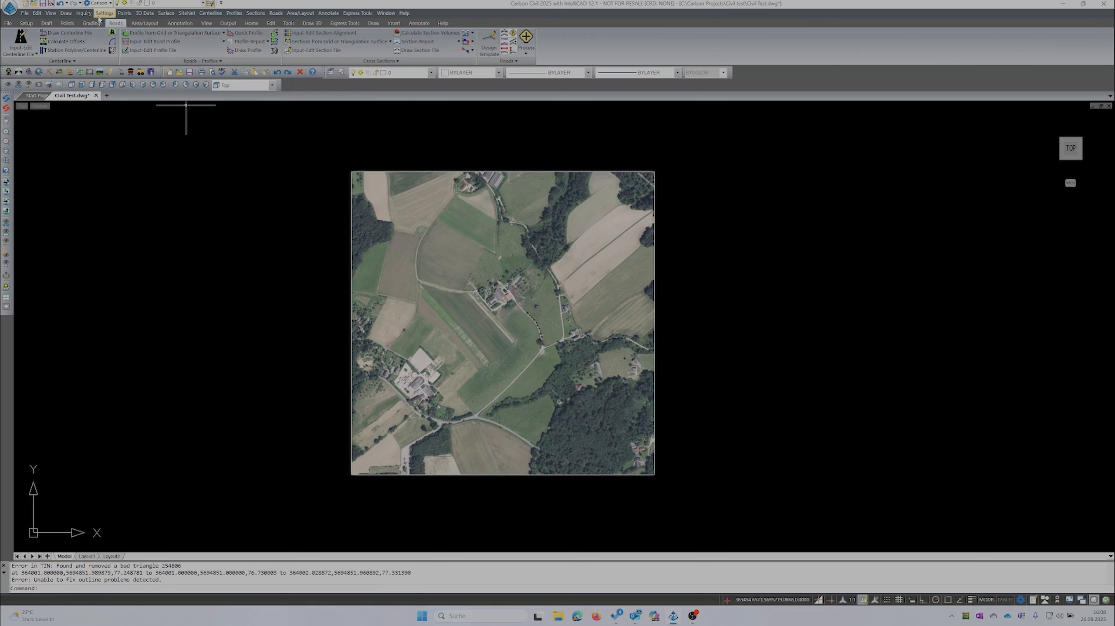
# Step: Start a 2D polyline with its own properties instead of the current drawing's, using red and the layer Polyline Road2
pyautogui.click(68, 14)
pyautogui.click(83, 33)
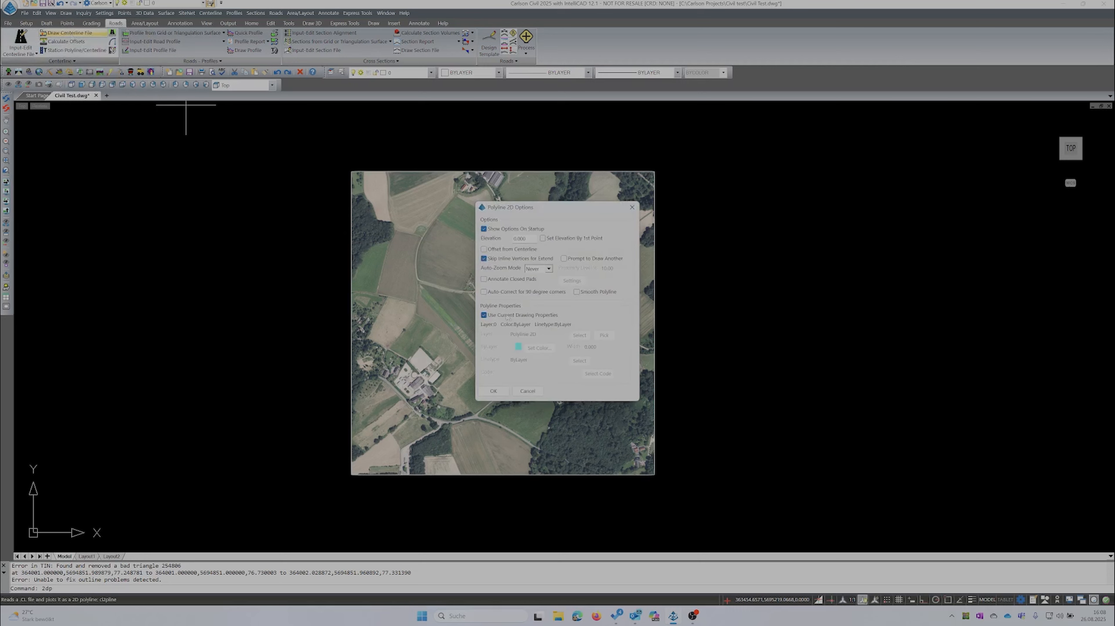
pyautogui.click(501, 319)
pyautogui.click(547, 347)
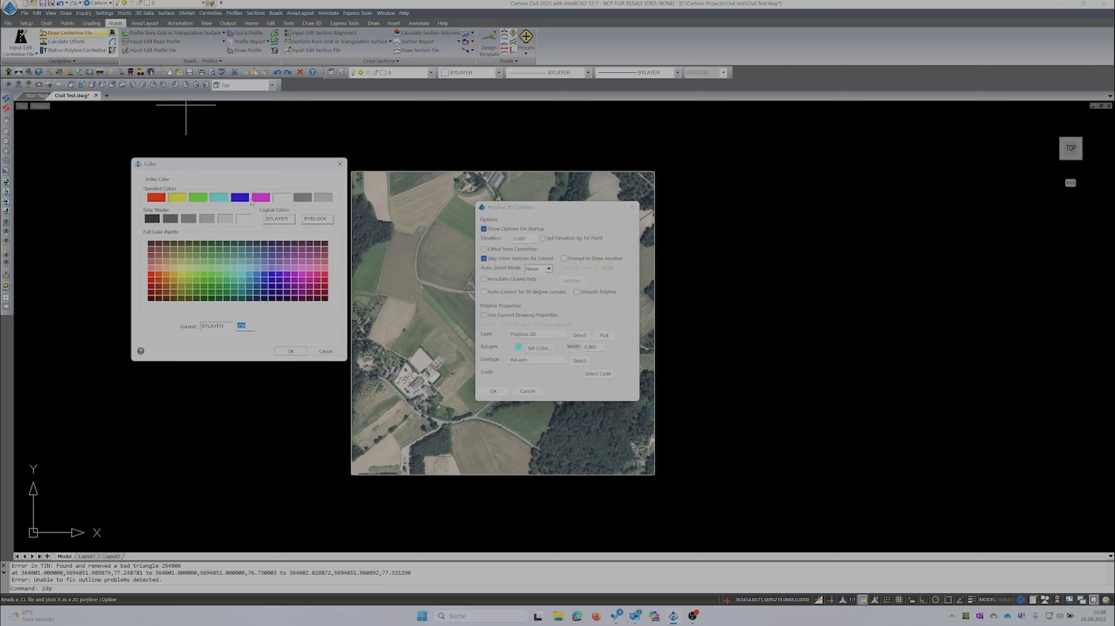
pyautogui.click(158, 200)
pyautogui.click(296, 353)
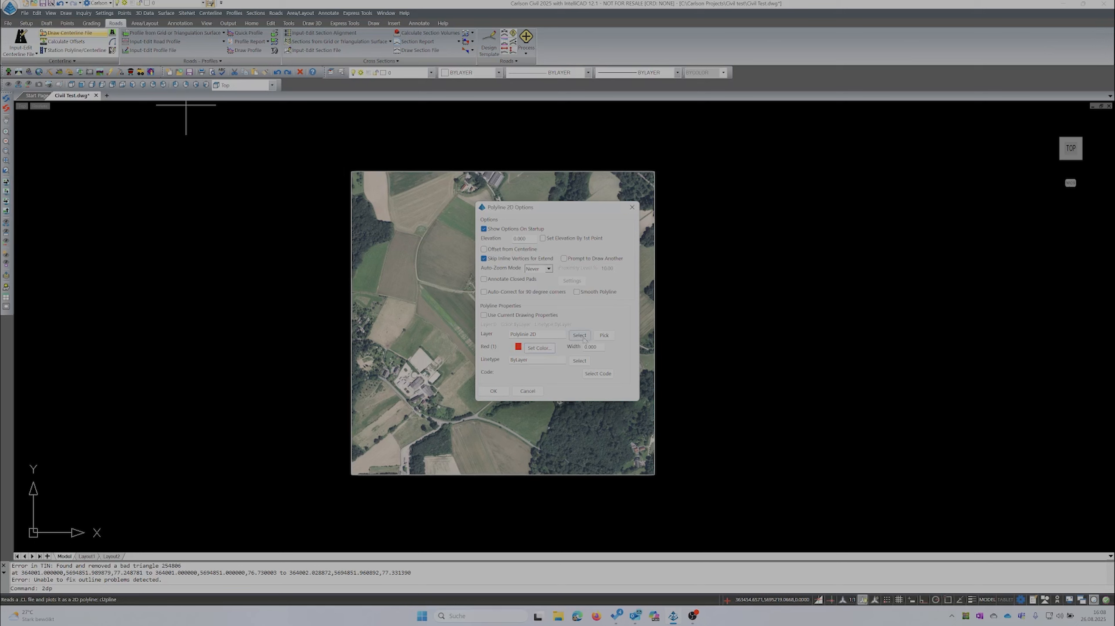
pyautogui.moveTo(543, 334); pyautogui.dragTo(531, 338)
pyautogui.write('R')
pyautogui.click(491, 392)
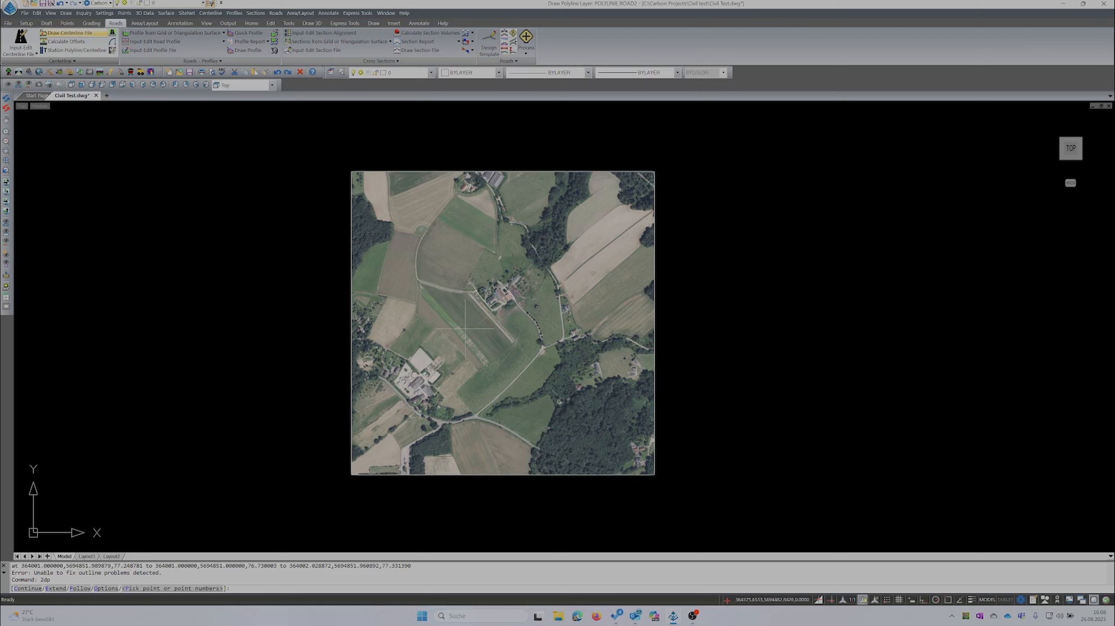
# Step: Draw the curving road polyline about 922 long, from the northern fields southeast across the aerial image to the forest edge
pyautogui.click(446, 208)
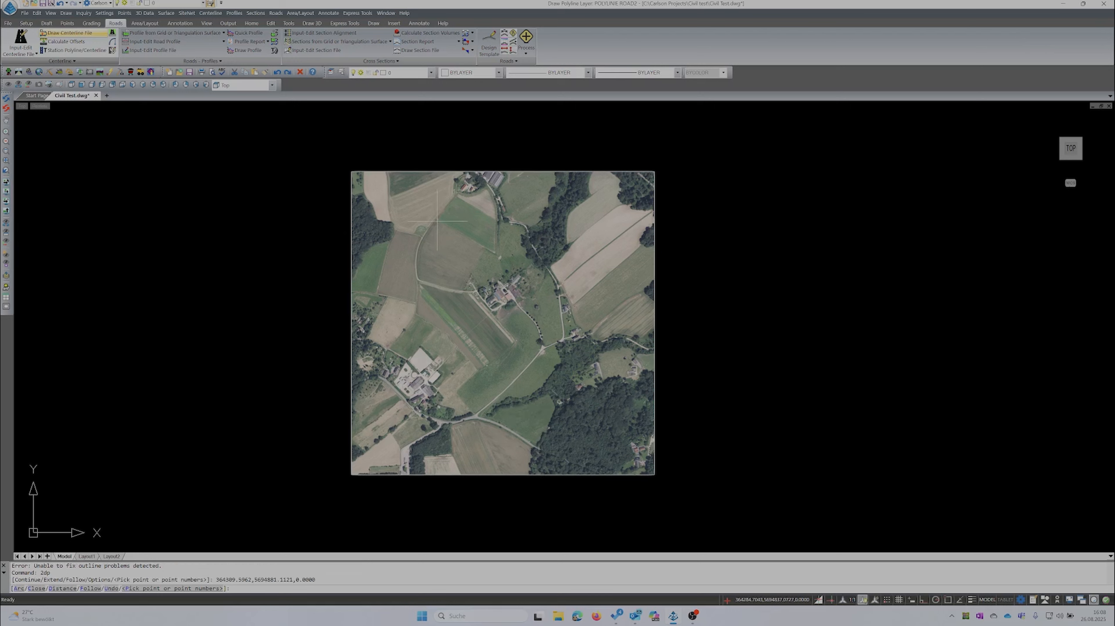
pyautogui.click(437, 221)
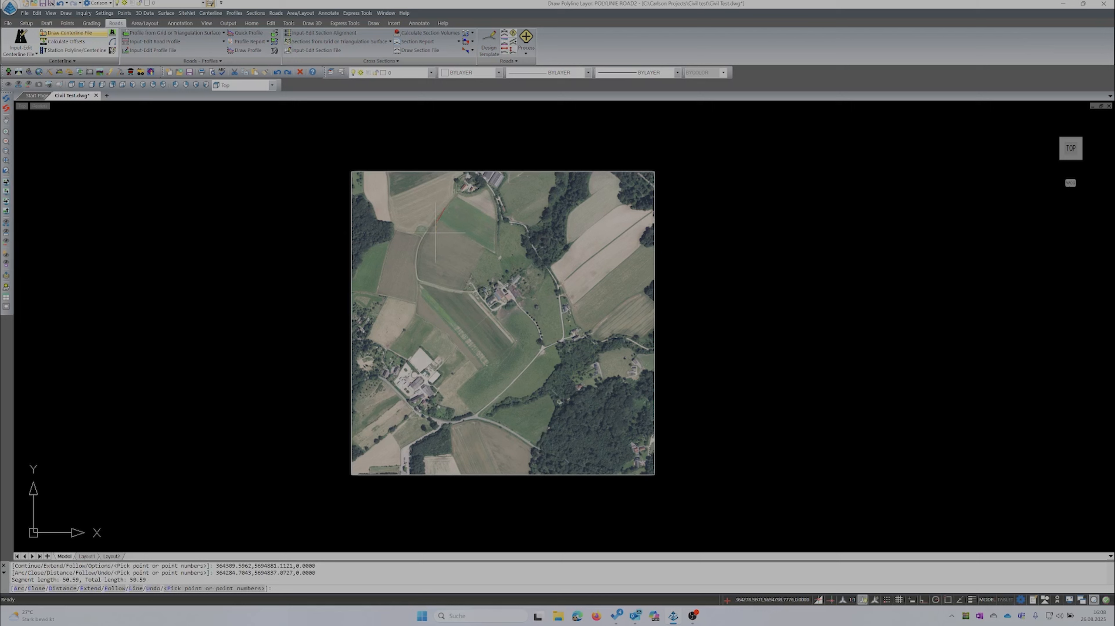
pyautogui.click(435, 233)
pyautogui.click(434, 244)
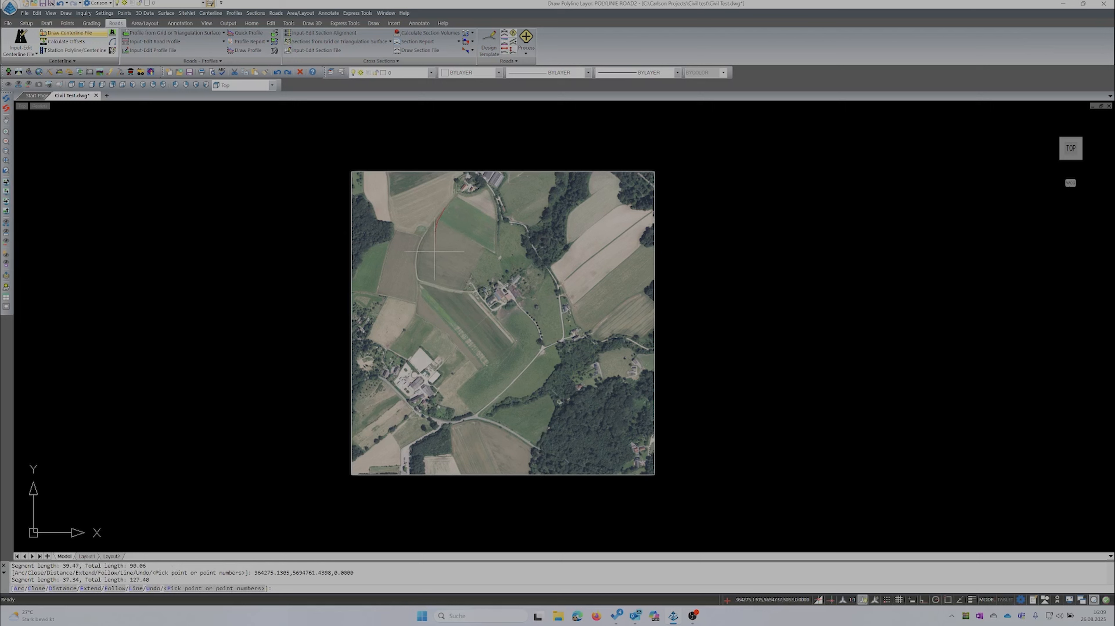
pyautogui.click(434, 256)
pyautogui.click(437, 267)
pyautogui.click(442, 280)
pyautogui.click(452, 298)
pyautogui.click(459, 310)
pyautogui.click(470, 322)
pyautogui.click(479, 334)
pyautogui.click(485, 346)
pyautogui.click(491, 355)
pyautogui.click(496, 365)
pyautogui.click(499, 374)
pyautogui.click(502, 385)
pyautogui.click(505, 395)
pyautogui.click(511, 407)
pyautogui.click(515, 414)
pyautogui.click(519, 421)
pyautogui.click(524, 429)
pyautogui.click(545, 449)
pyautogui.press('Escape')
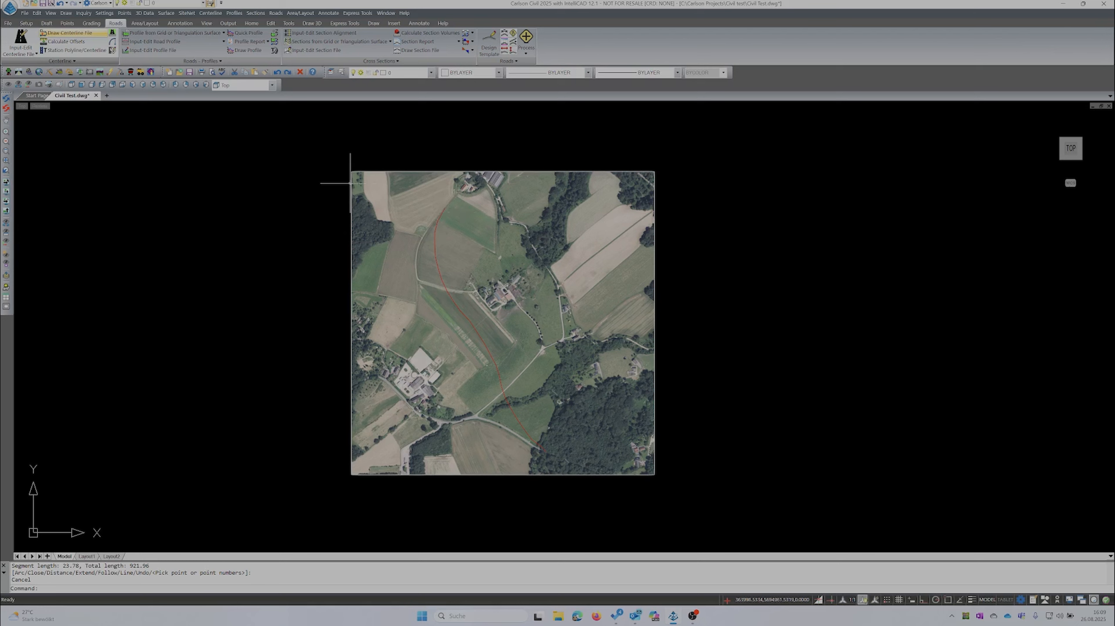
# Step: Convert the red road polyline to a centerline file named Road2, with beginning station 0+00
pyautogui.click(212, 14)
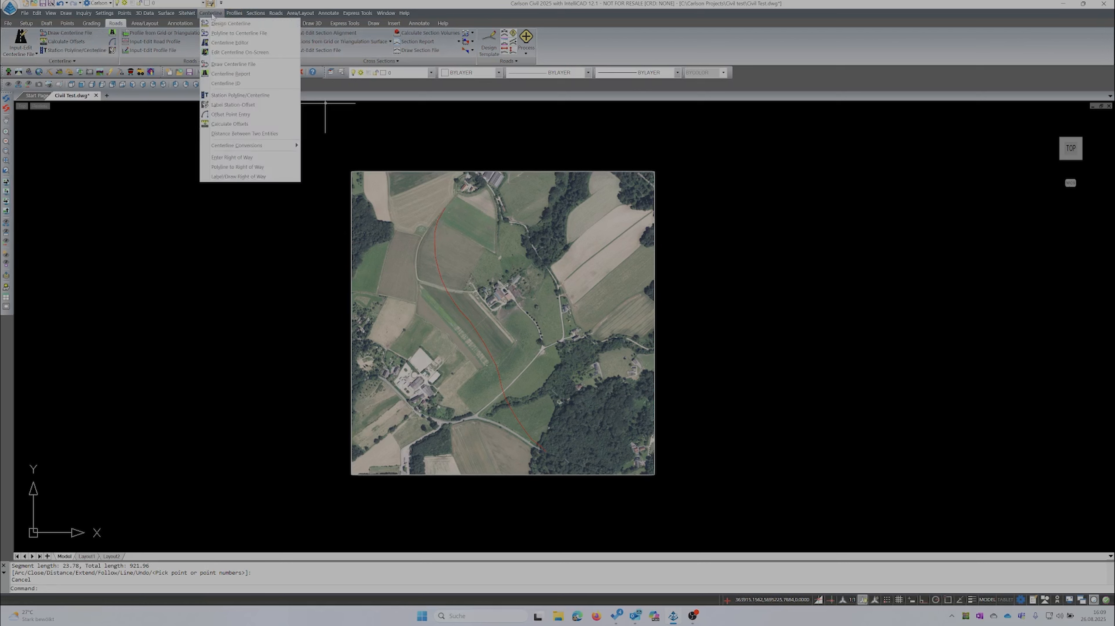
pyautogui.click(233, 33)
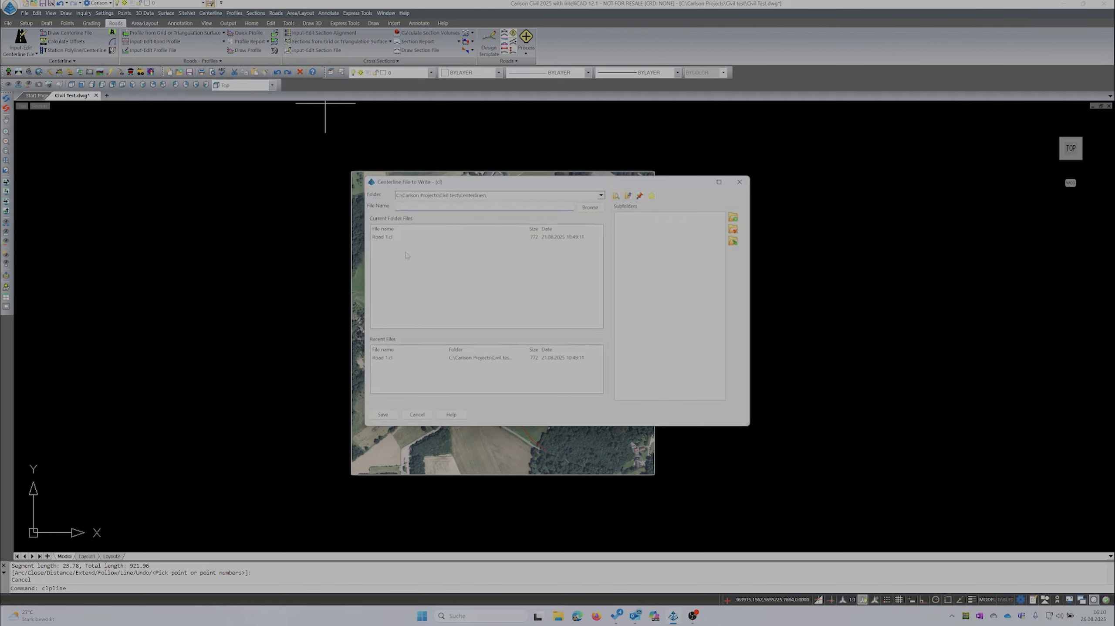
pyautogui.click(437, 204)
pyautogui.write('Road2')
pyautogui.click(382, 416)
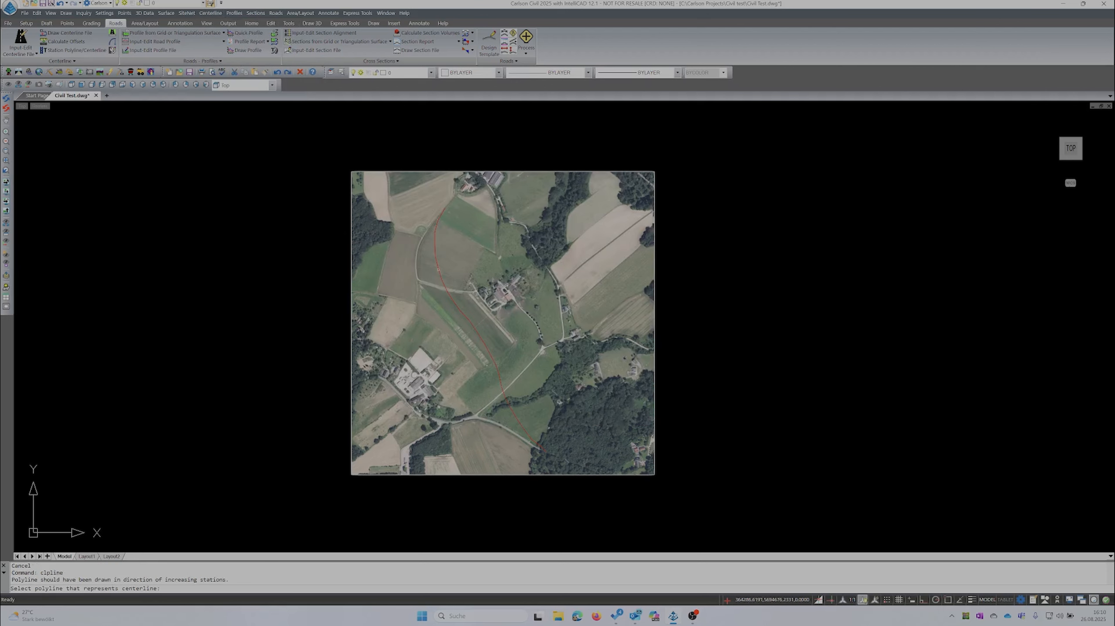
pyautogui.click(437, 269)
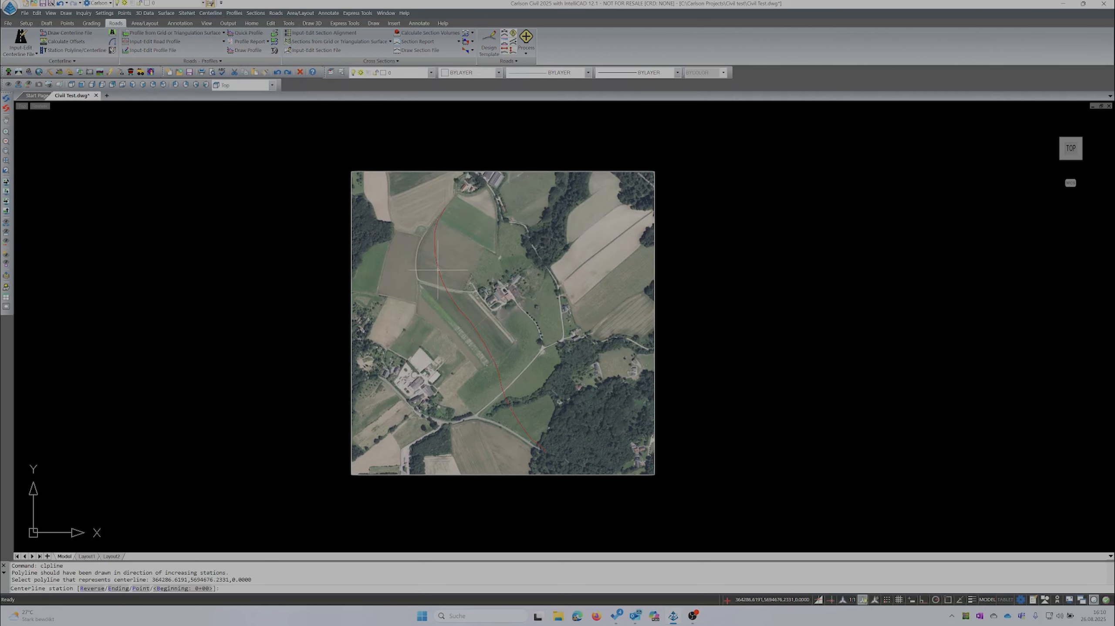
pyautogui.press('Return')
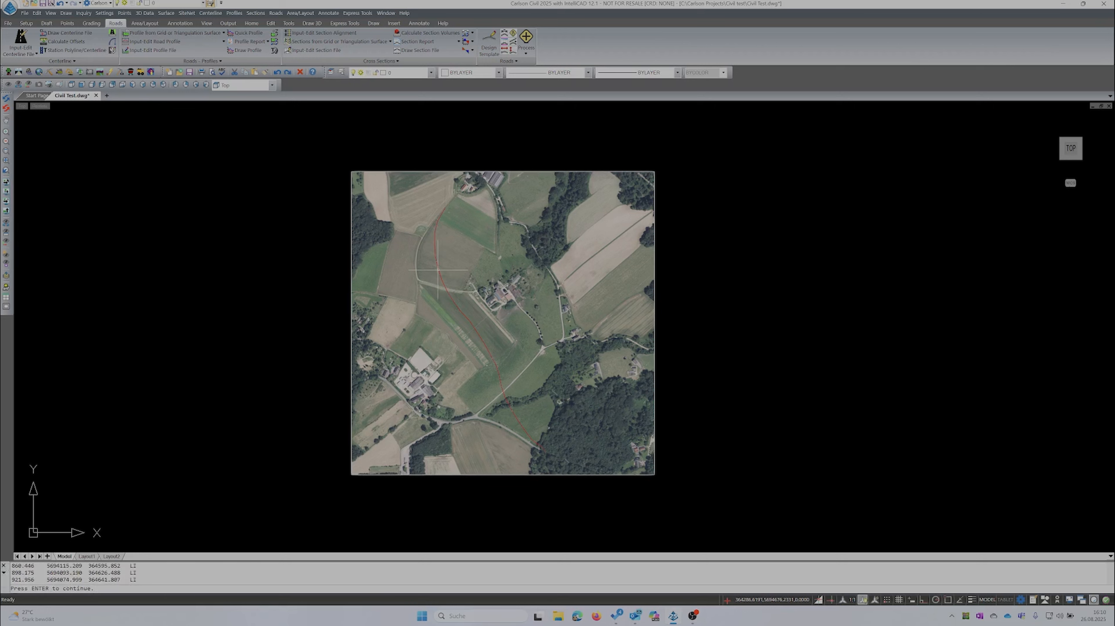
pyautogui.press('Return')
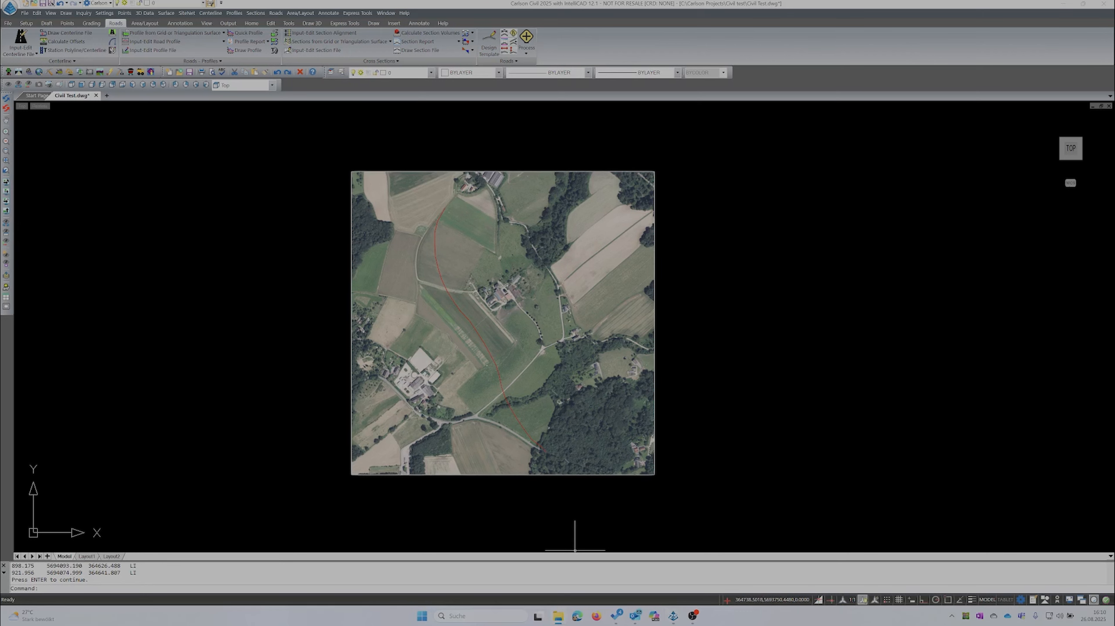
# Step: Inspect the contents of Road2.cl from the project's Centerlines folder in a text editor, and close the file and folder
pyautogui.click(558, 616)
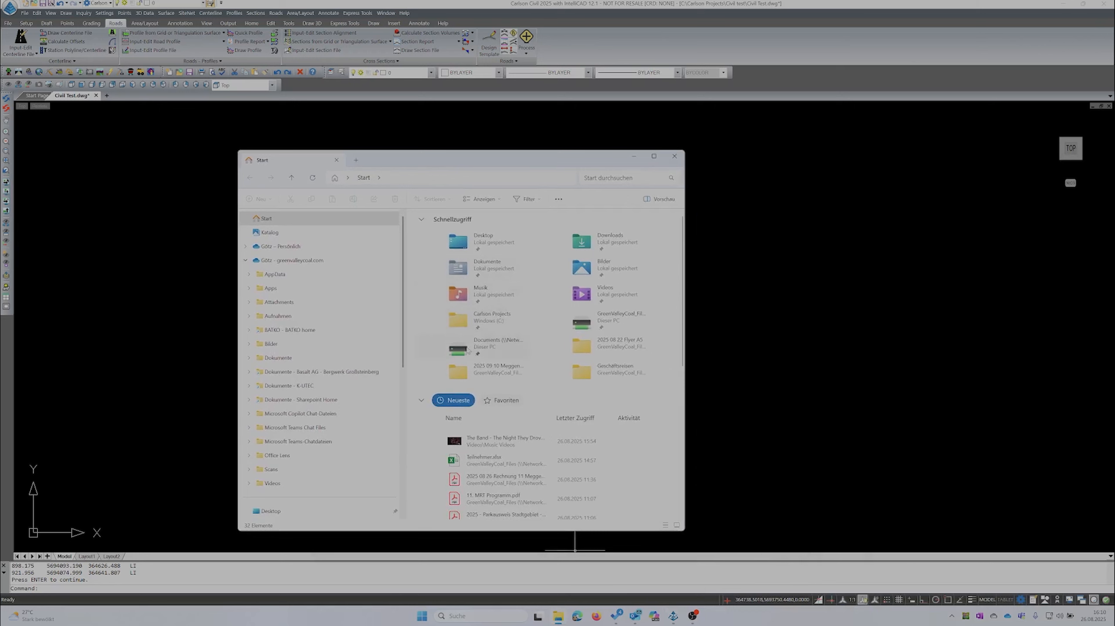
pyautogui.doubleClick(475, 320)
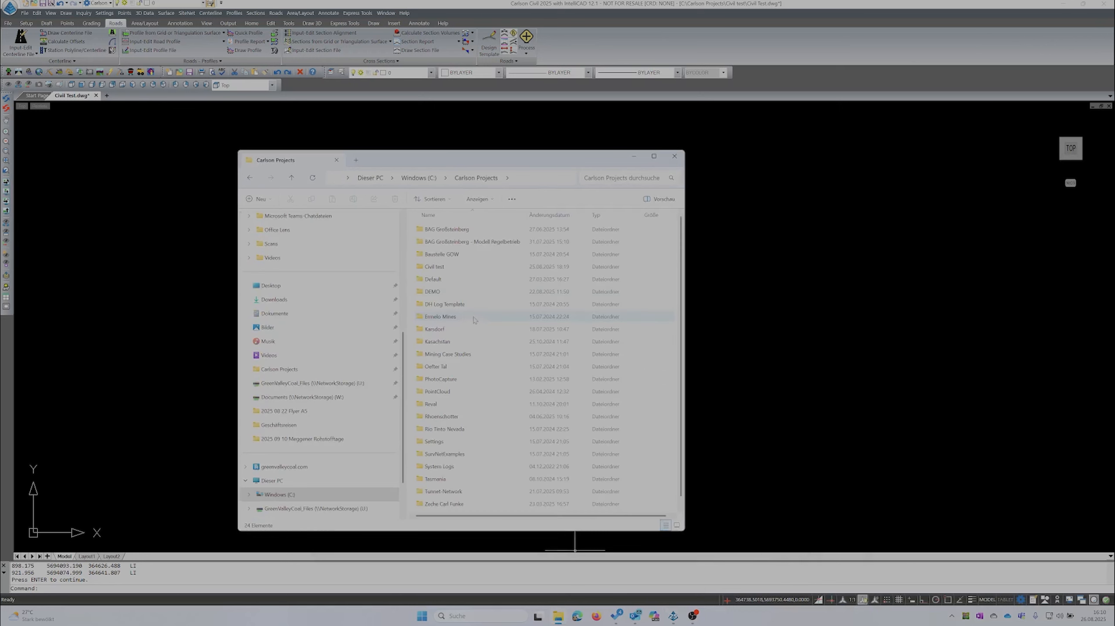
pyautogui.doubleClick(434, 266)
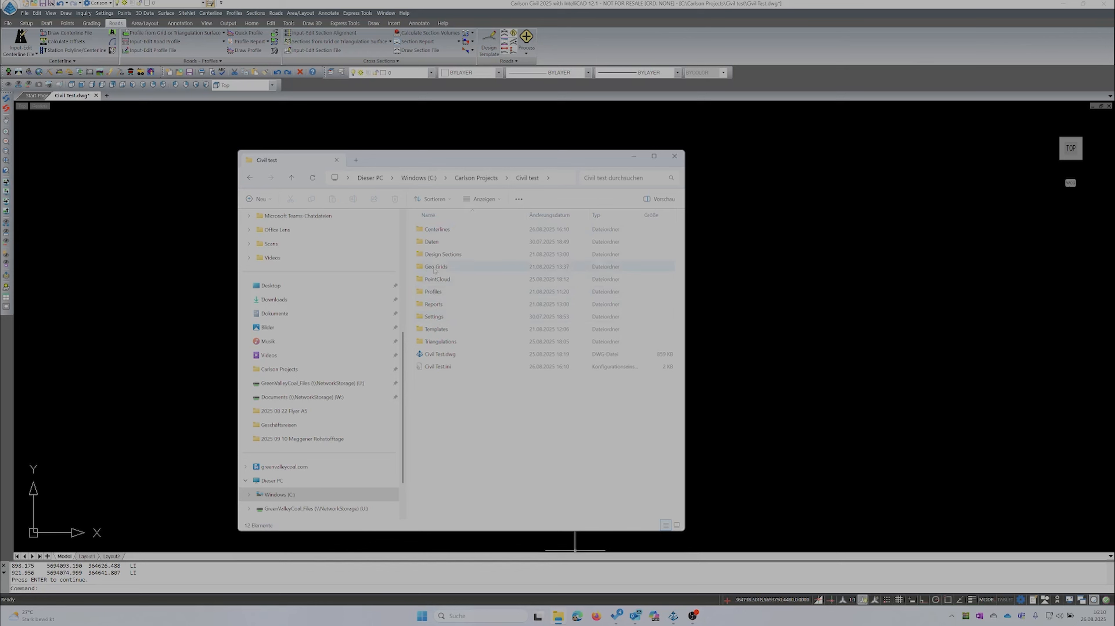
pyautogui.doubleClick(436, 231)
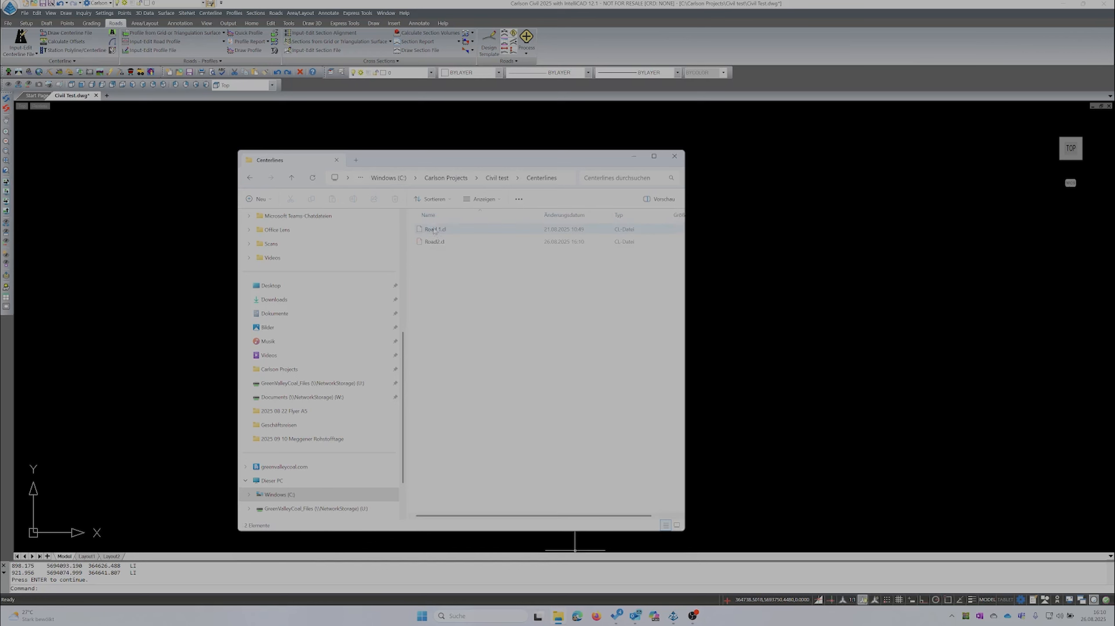
pyautogui.rightClick(429, 242)
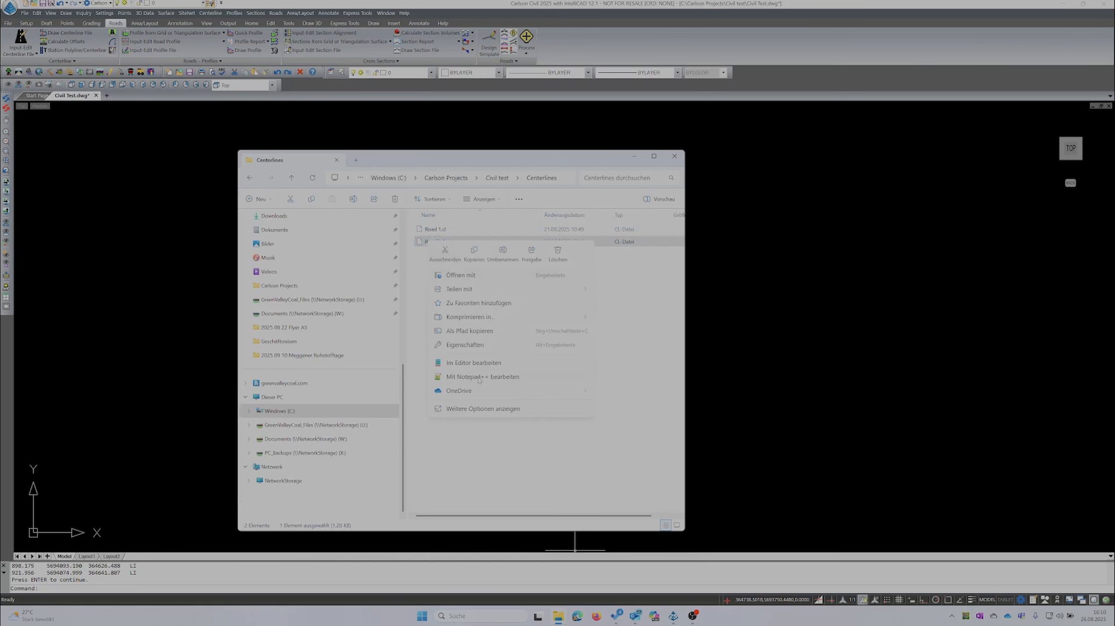
pyautogui.click(482, 362)
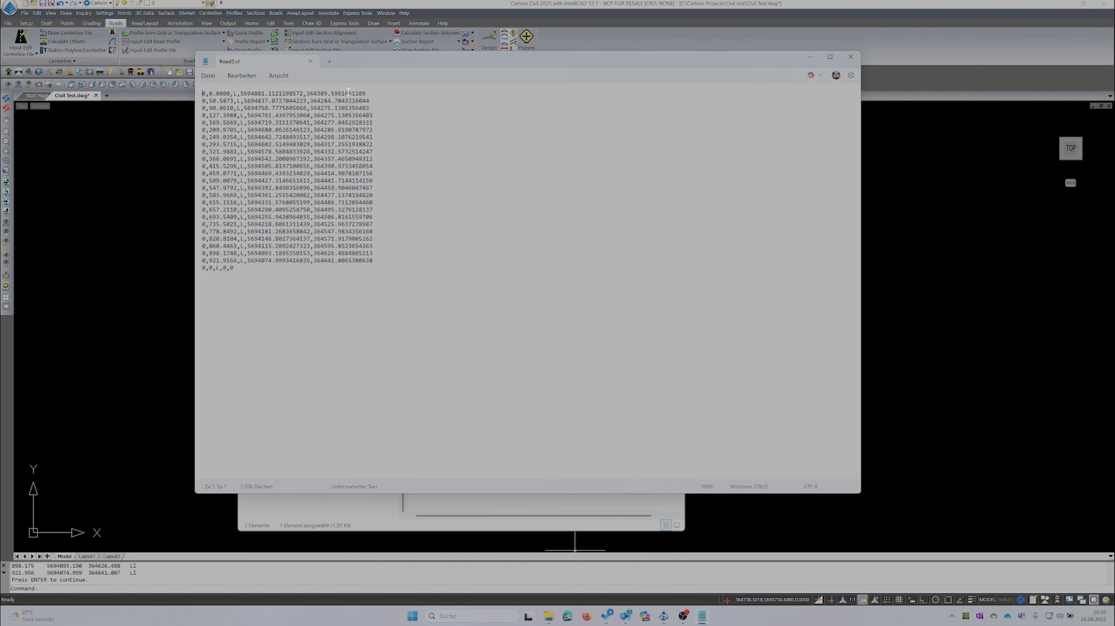
pyautogui.click(851, 56)
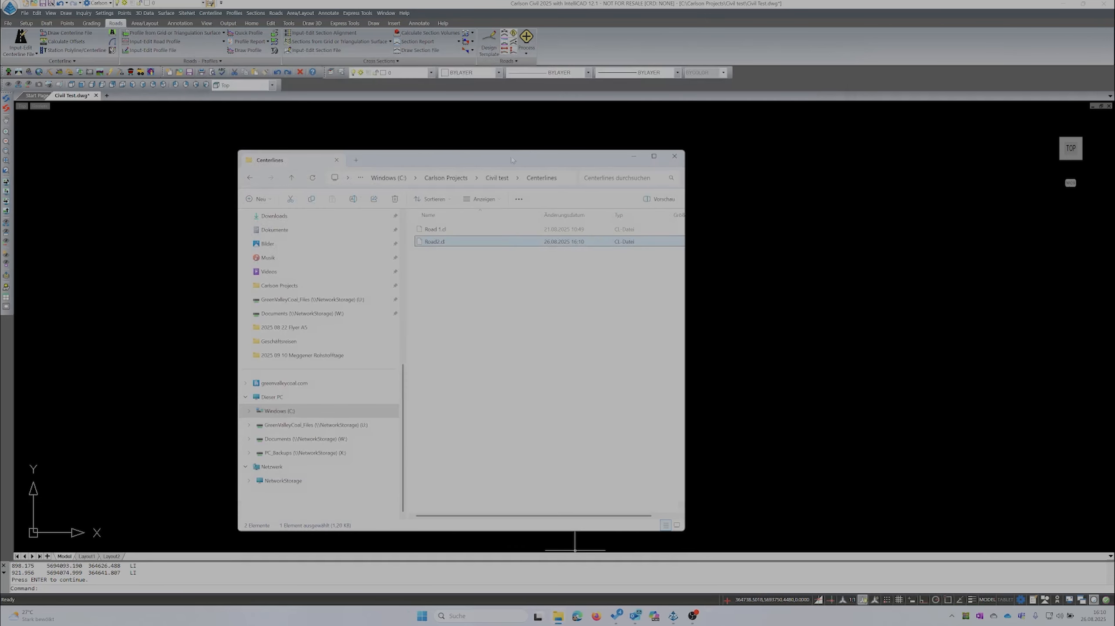
pyautogui.click(674, 156)
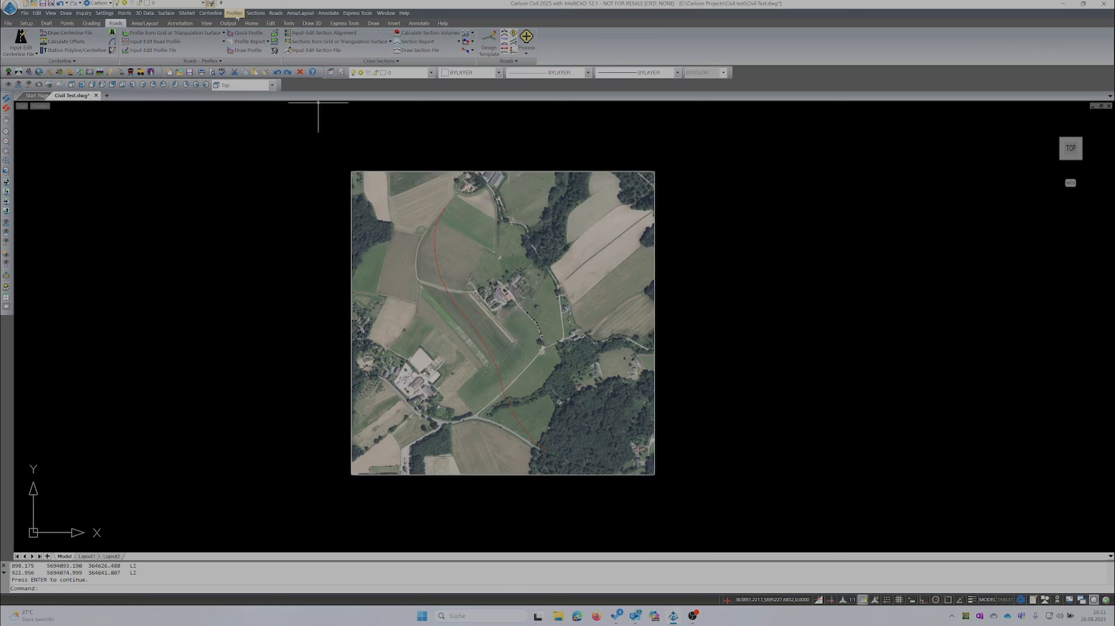
# Step: Create a roadway profile file named Road2 from the DGM1.tin triangulation along the red centerline polyline
pyautogui.click(233, 13)
pyautogui.moveTo(248, 33)
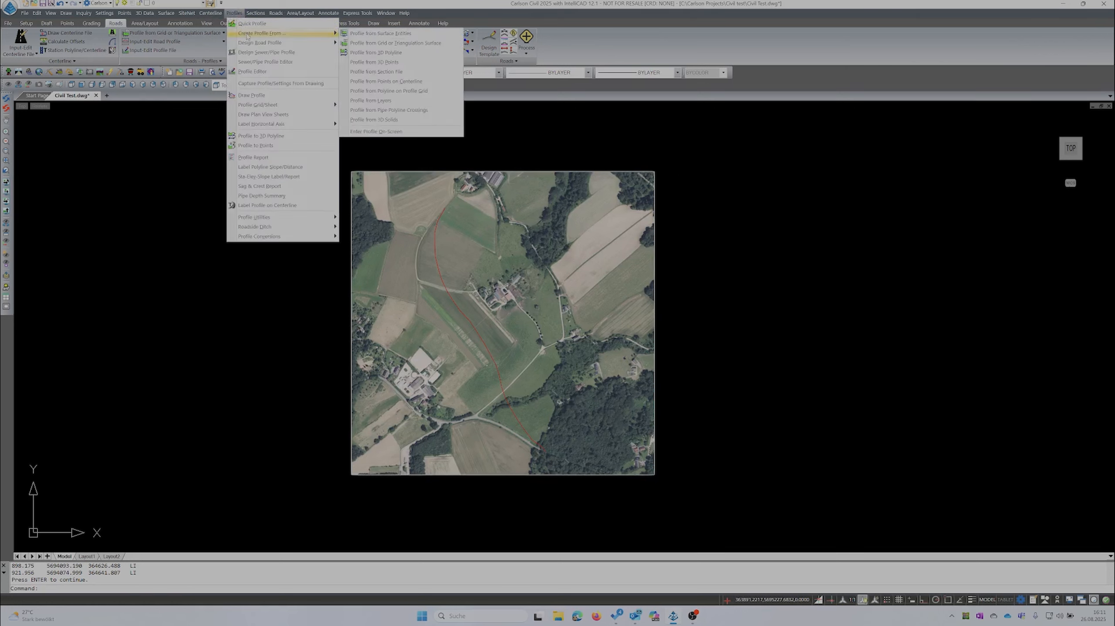
pyautogui.click(368, 44)
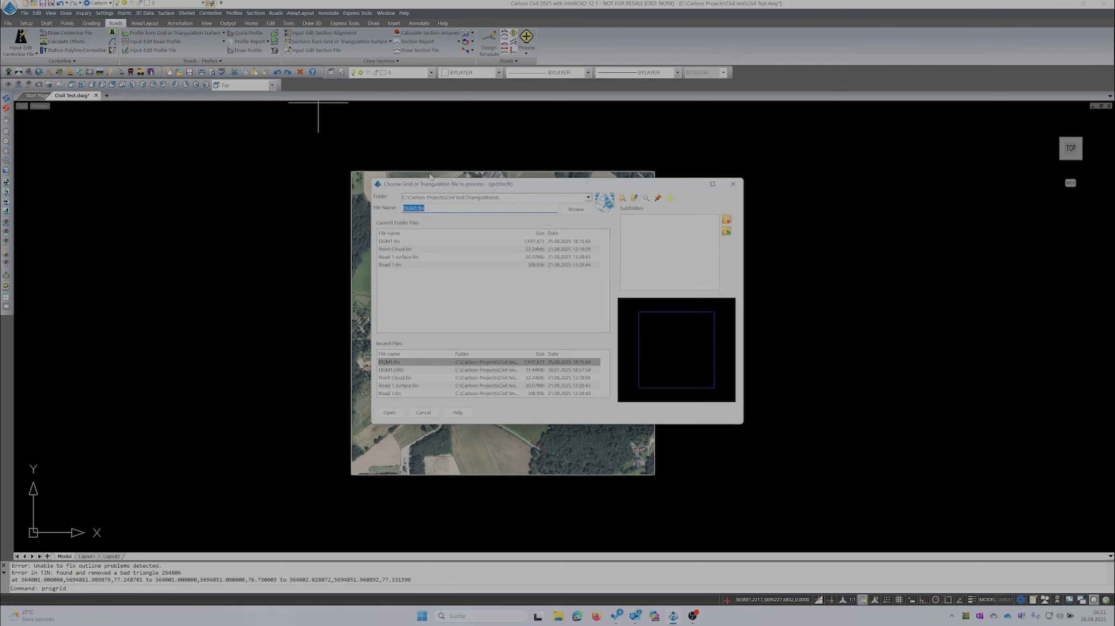
pyautogui.click(392, 242)
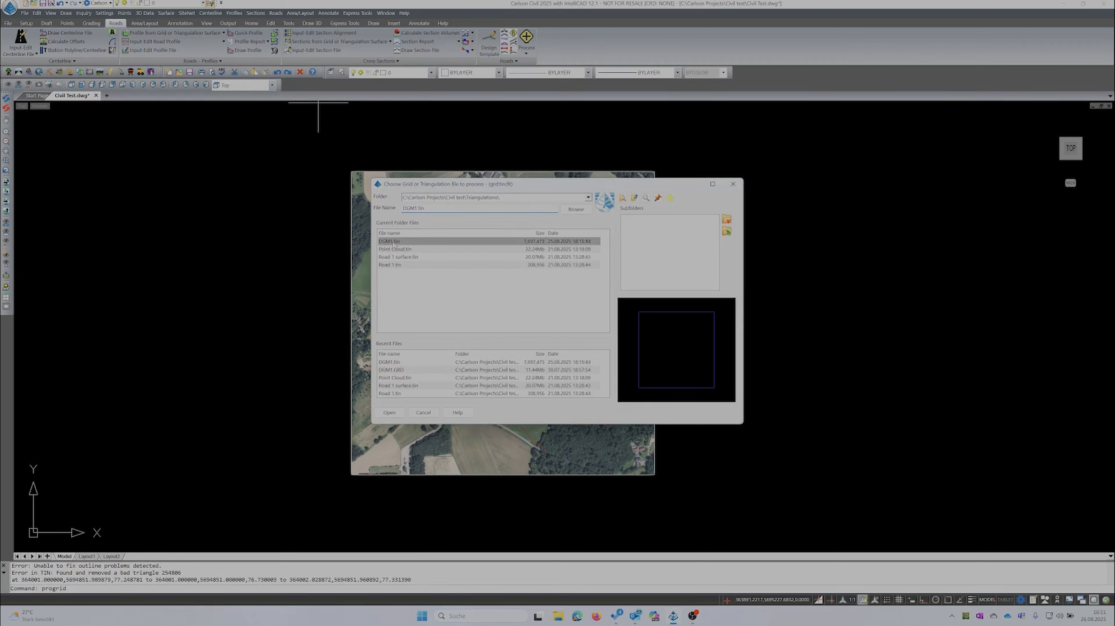
pyautogui.click(399, 414)
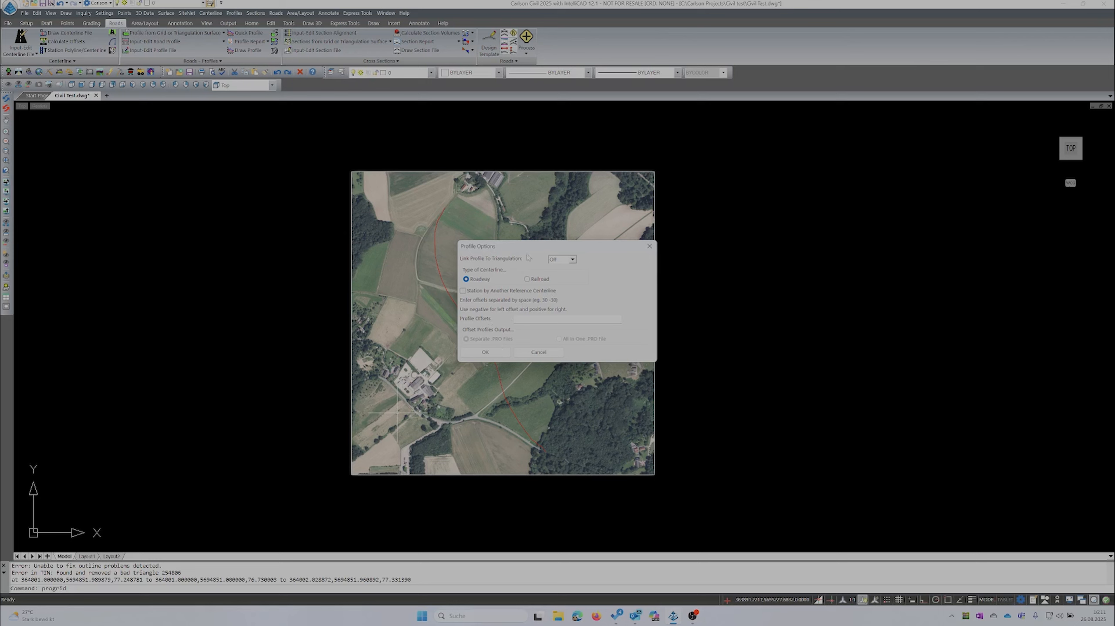
pyautogui.click(486, 352)
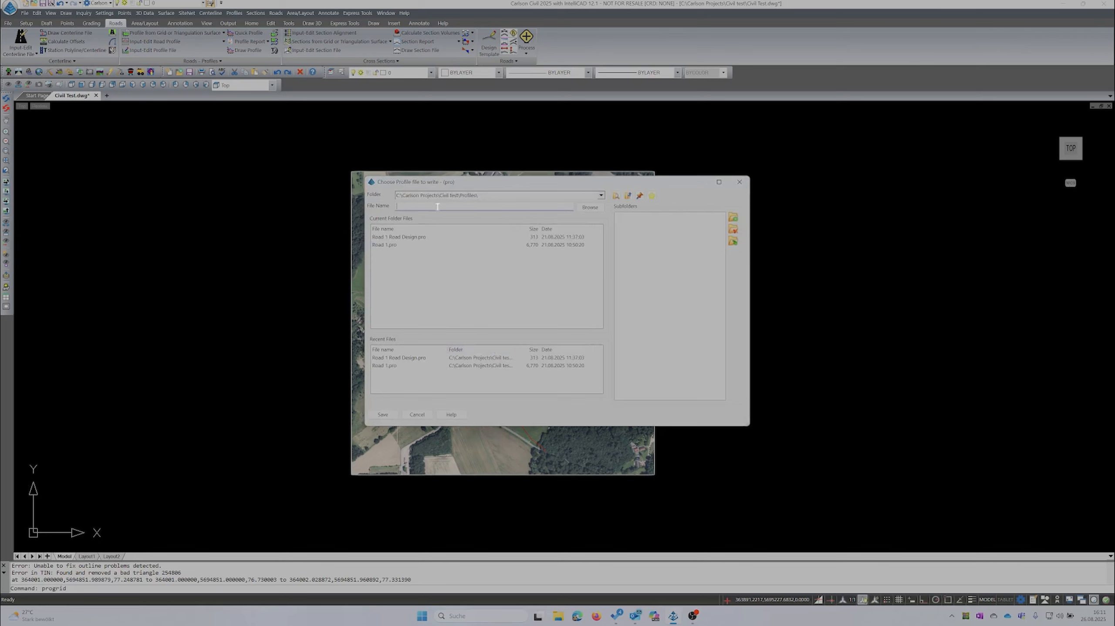
pyautogui.write('Road2')
pyautogui.click(382, 415)
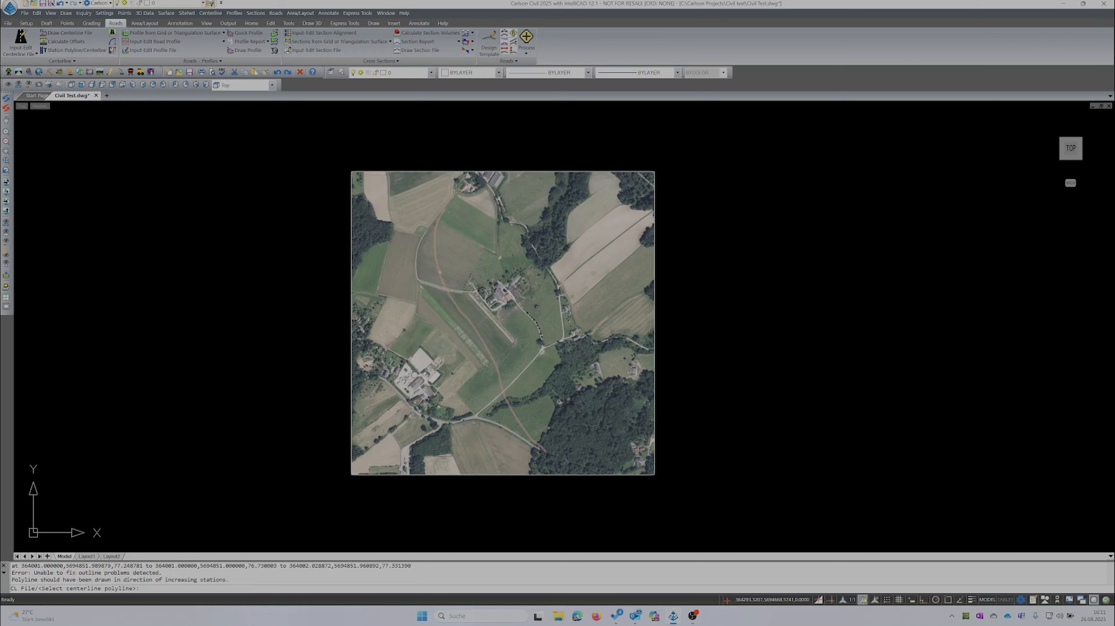
pyautogui.click(439, 272)
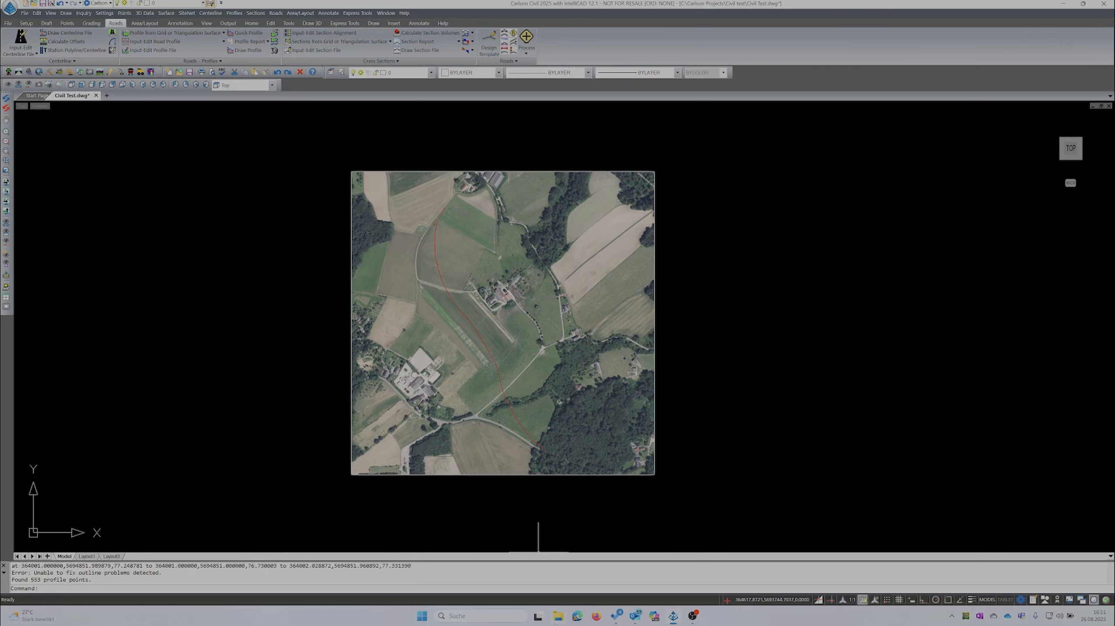
# Step: Inspect the contents of Road2.pro from the project's Profiles folder in a text editor, and close the files and folder
pyautogui.click(558, 615)
pyautogui.click(474, 326)
pyautogui.doubleClick(474, 327)
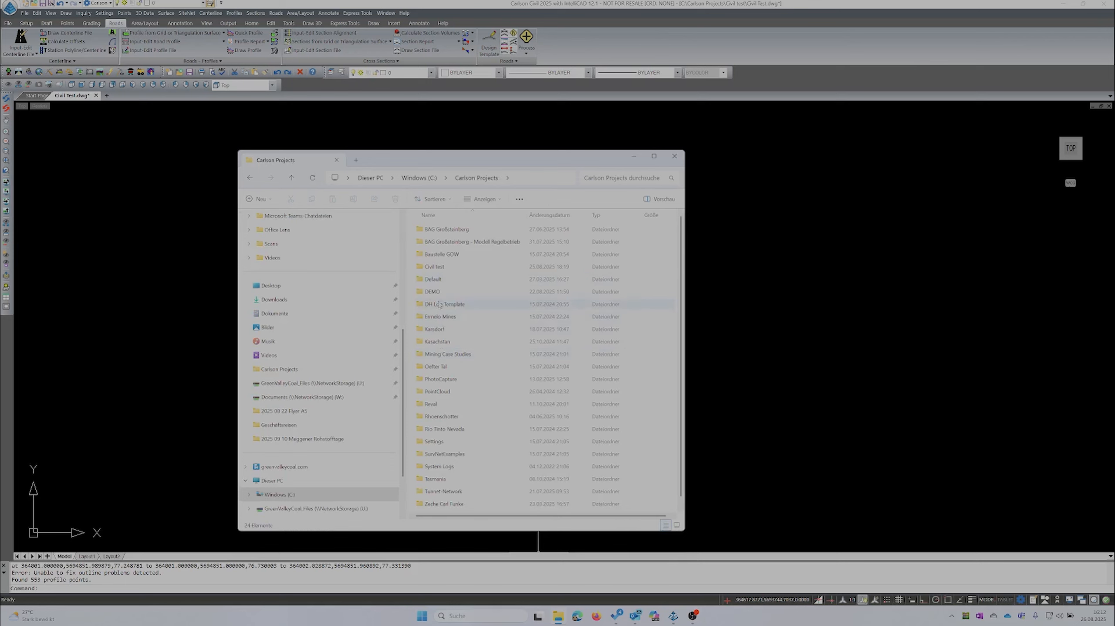
pyautogui.doubleClick(434, 266)
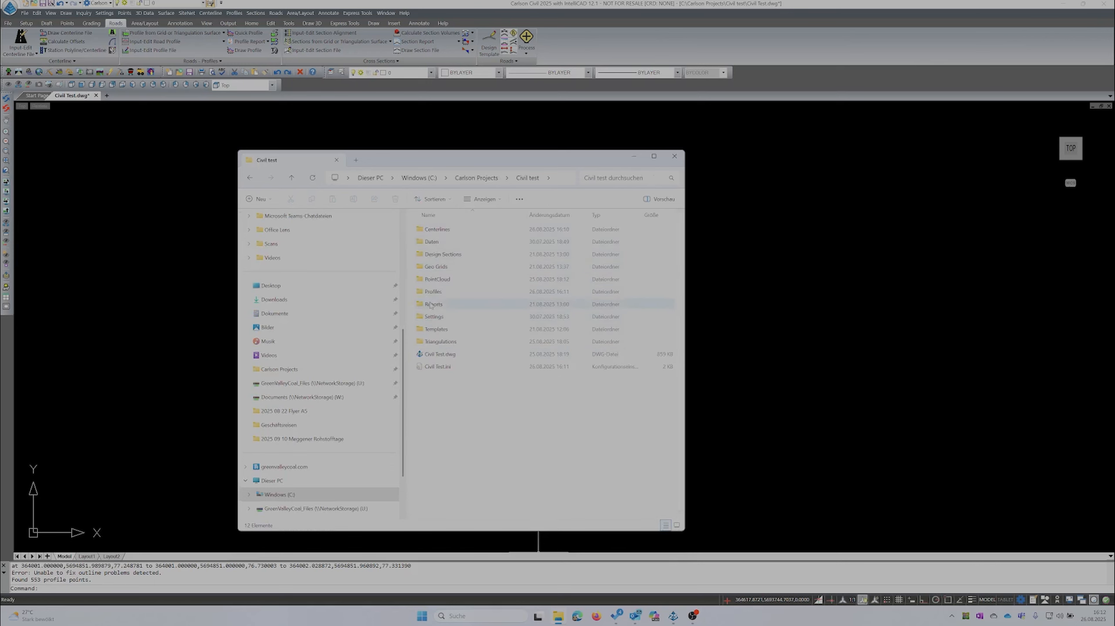
pyautogui.doubleClick(430, 292)
pyautogui.rightClick(436, 255)
pyautogui.click(453, 378)
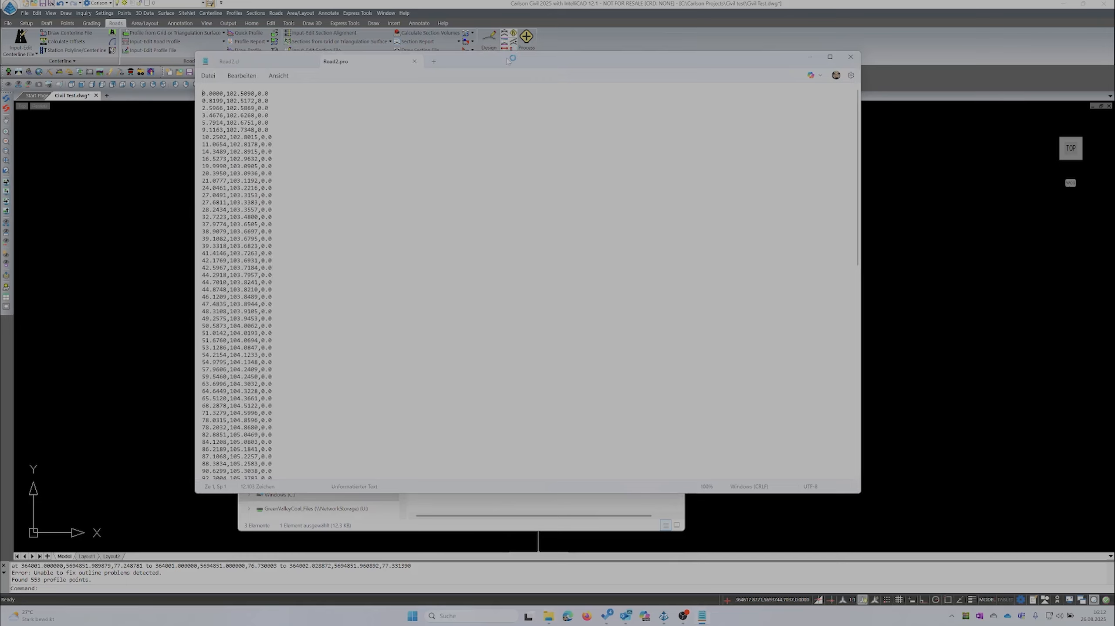
pyautogui.moveTo(508, 60); pyautogui.dragTo(607, 57)
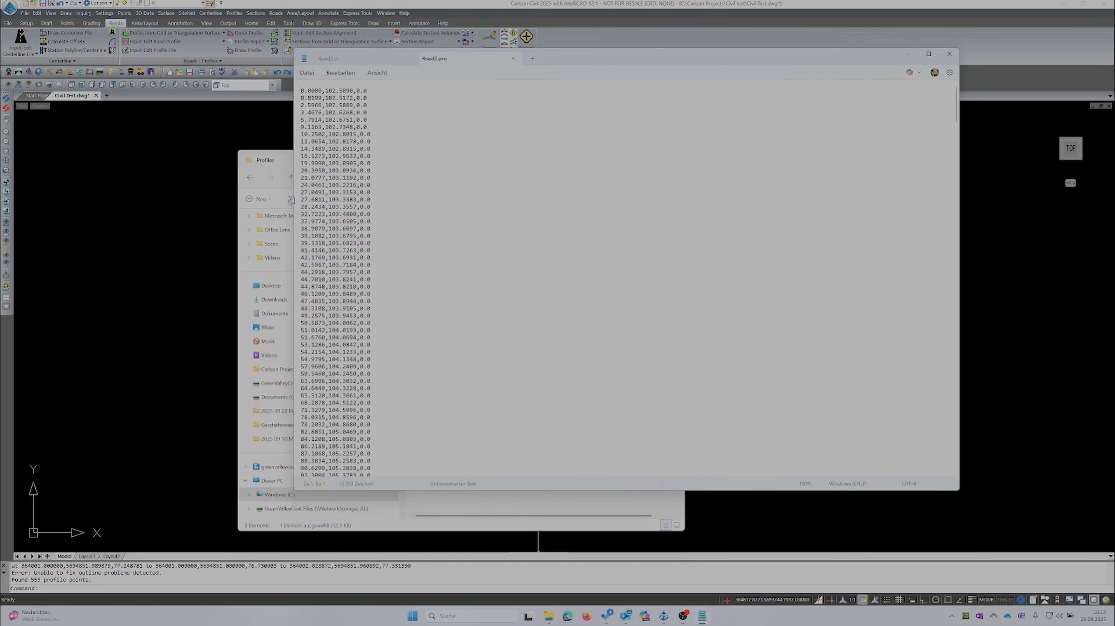
pyautogui.scroll(-5, 307, 269)
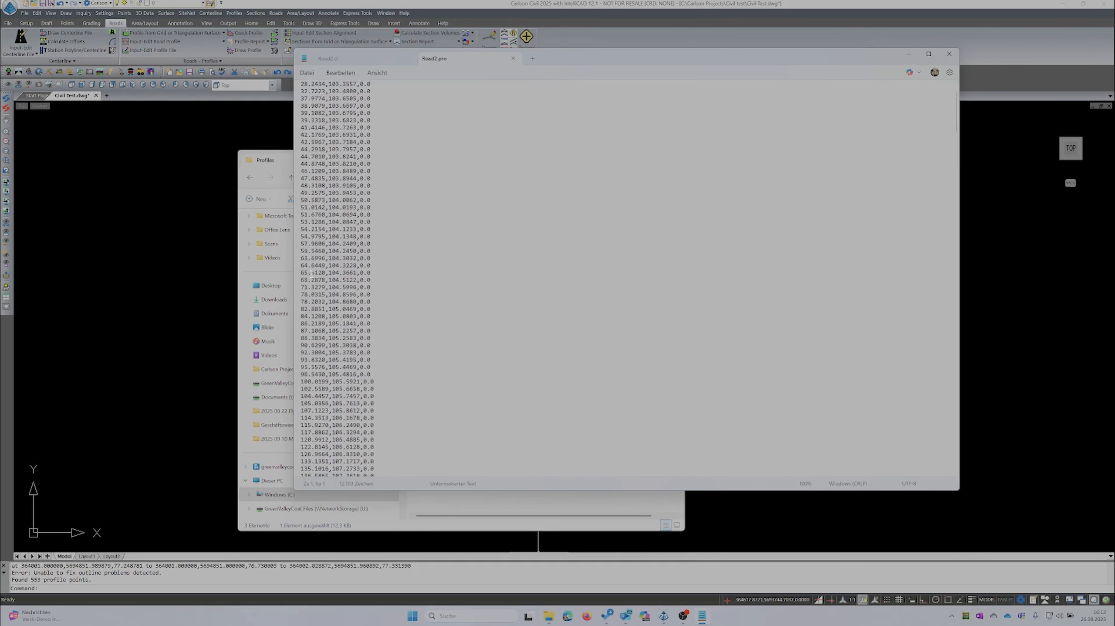
pyautogui.scroll(5, 322, 272)
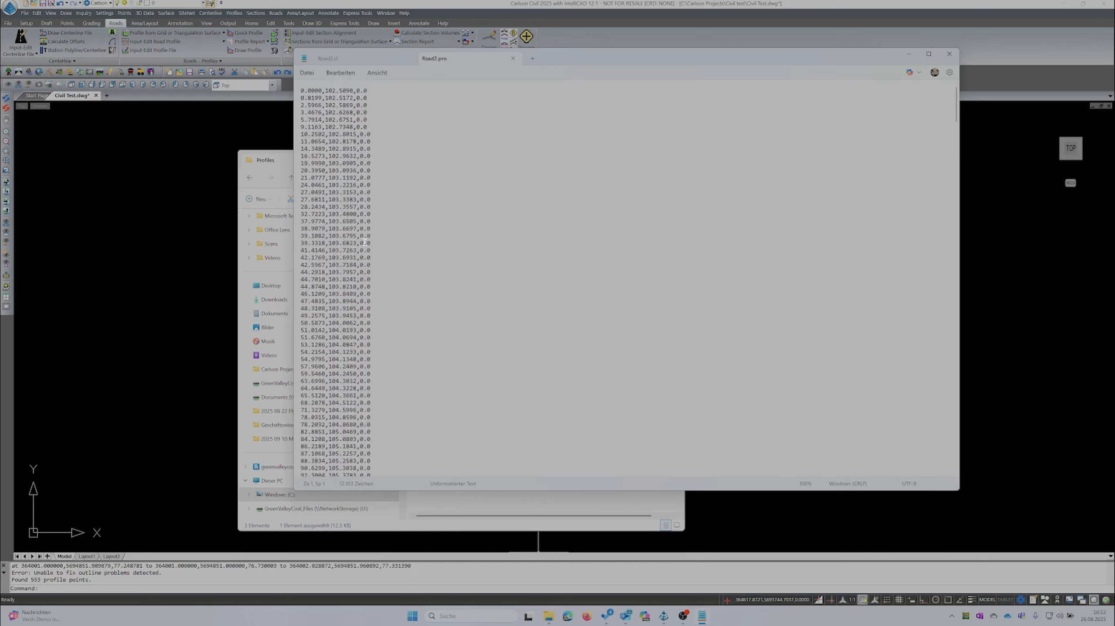
pyautogui.click(513, 59)
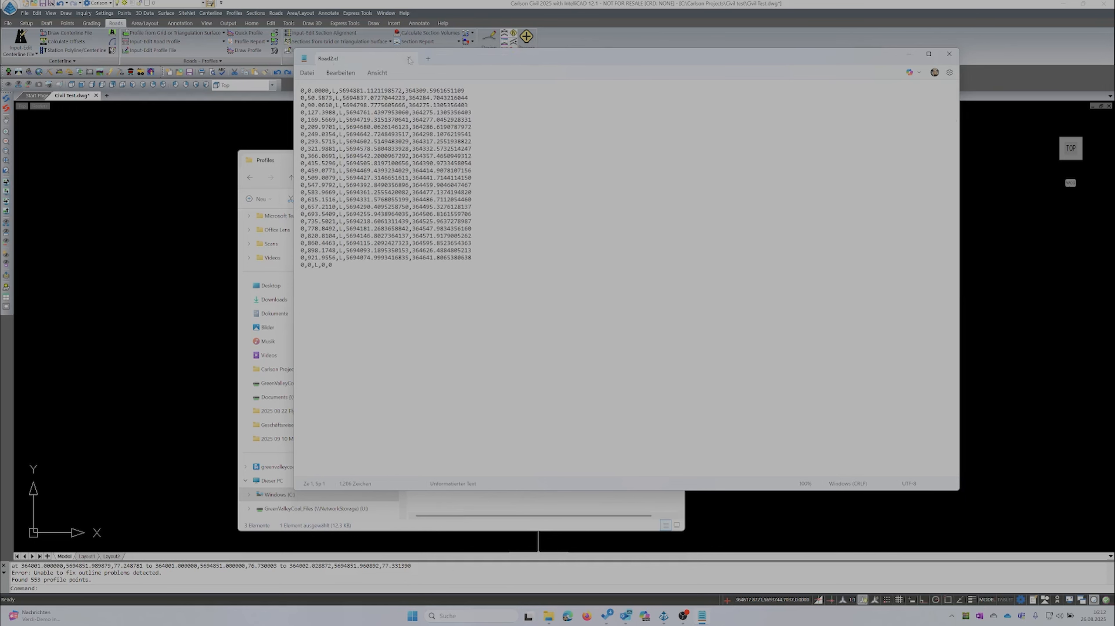
pyautogui.click(408, 58)
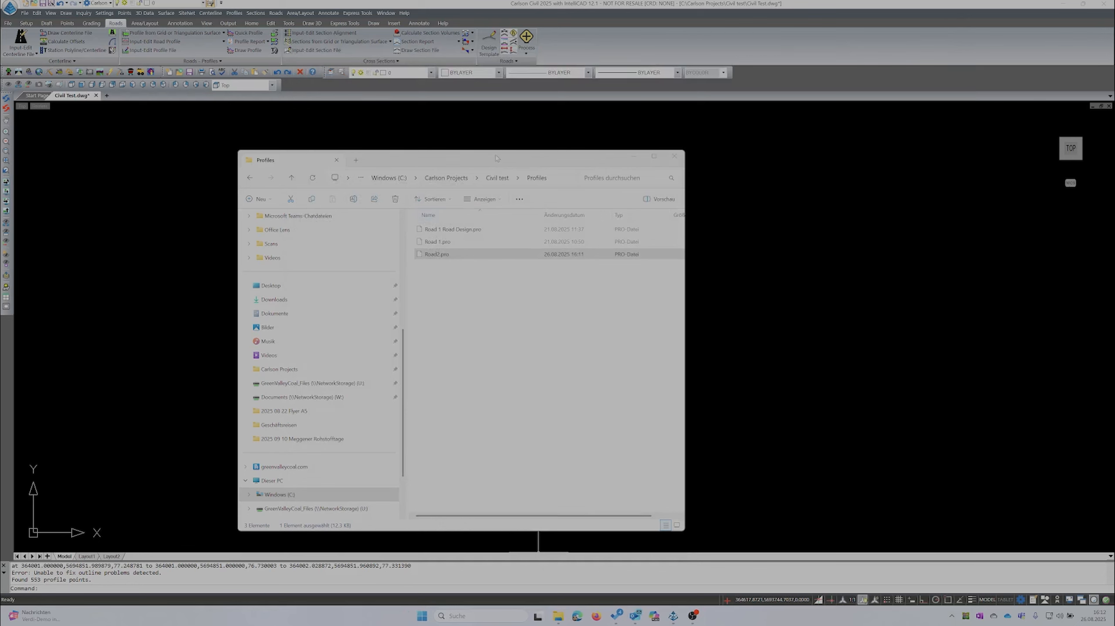
pyautogui.click(674, 156)
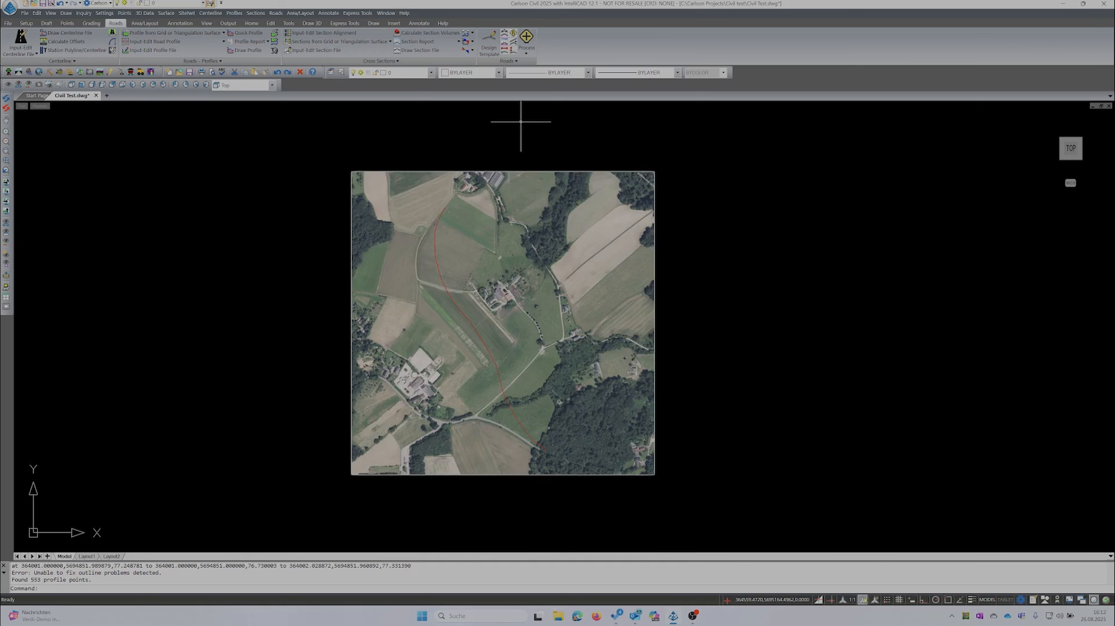
# Step: Start the Draw Profile command and set Road2.cl as its reference centerline
pyautogui.click(235, 13)
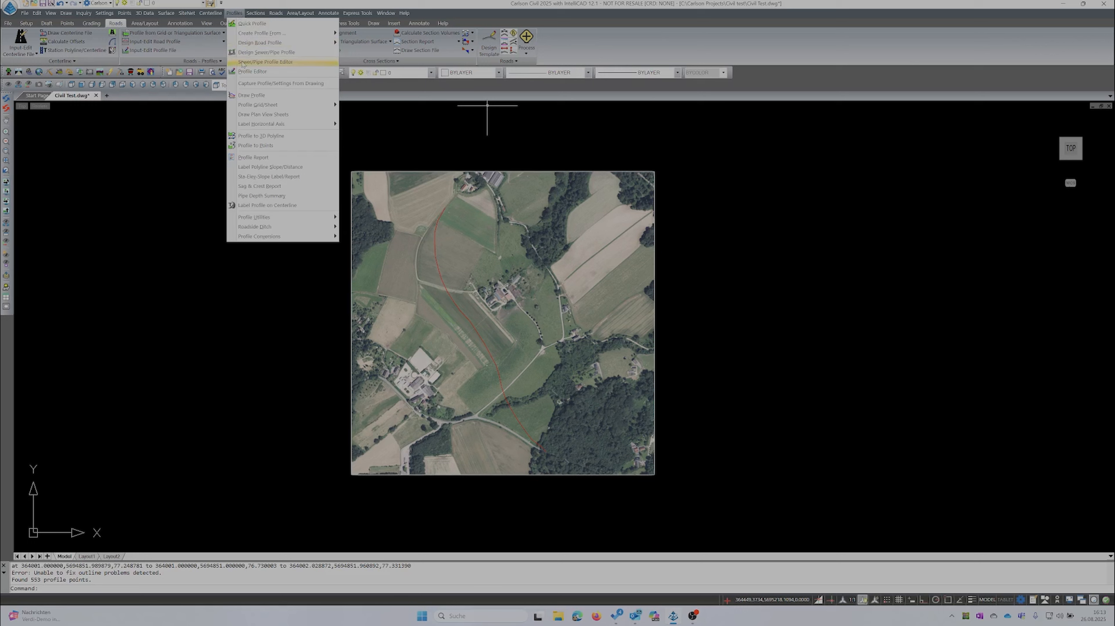
pyautogui.click(244, 95)
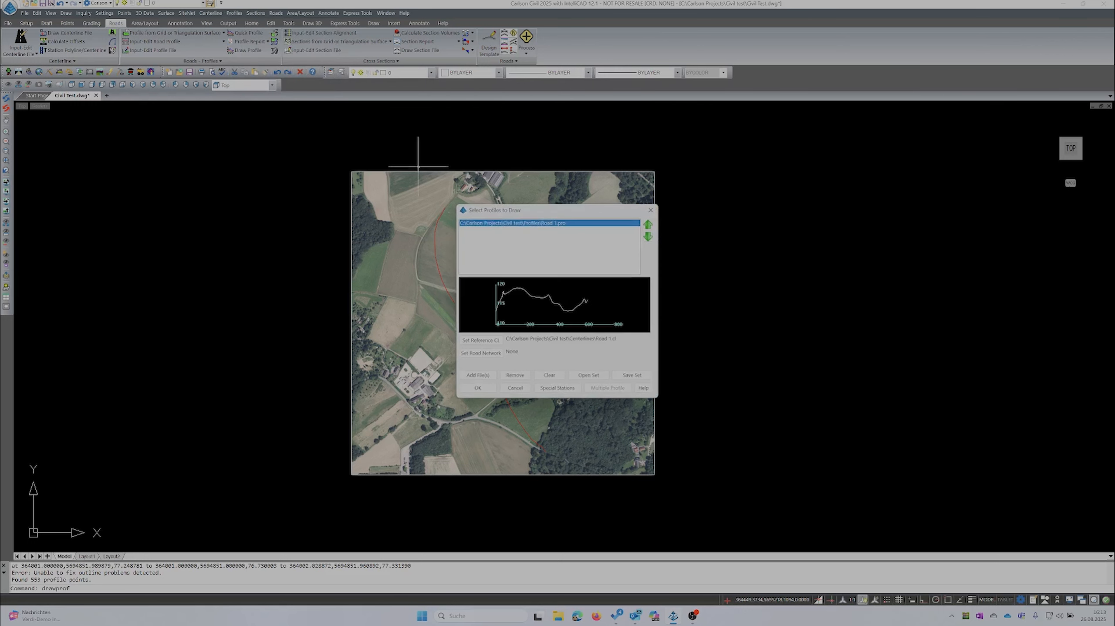
pyautogui.click(482, 340)
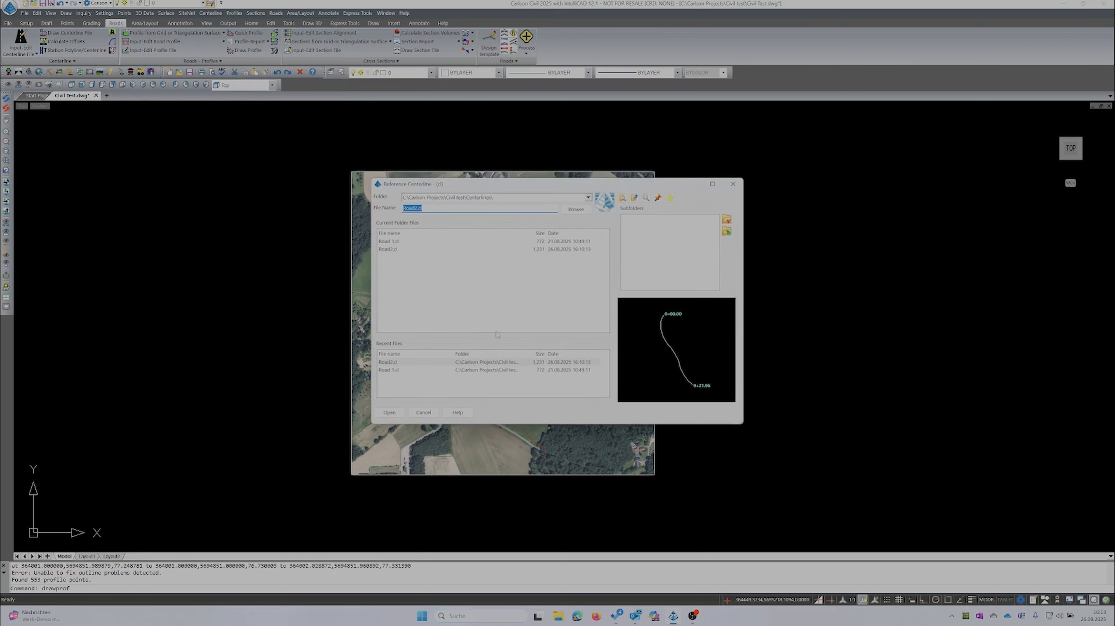
pyautogui.click(392, 250)
pyautogui.click(394, 413)
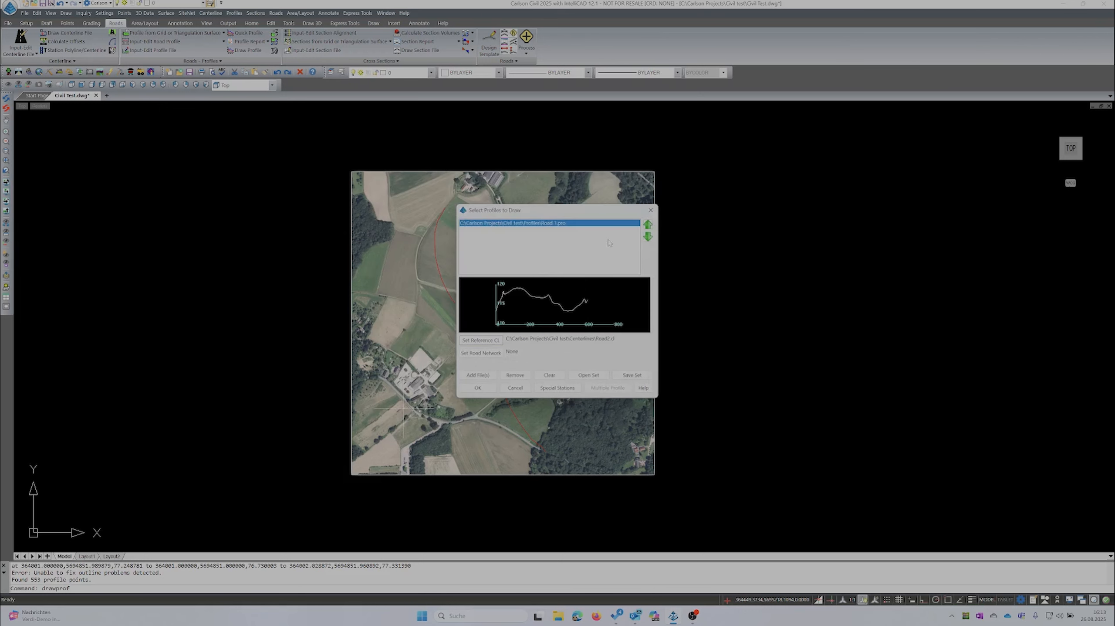
# Step: Replace the Road 1 profile in the list of profiles to draw with Road2.pro
pyautogui.click(512, 375)
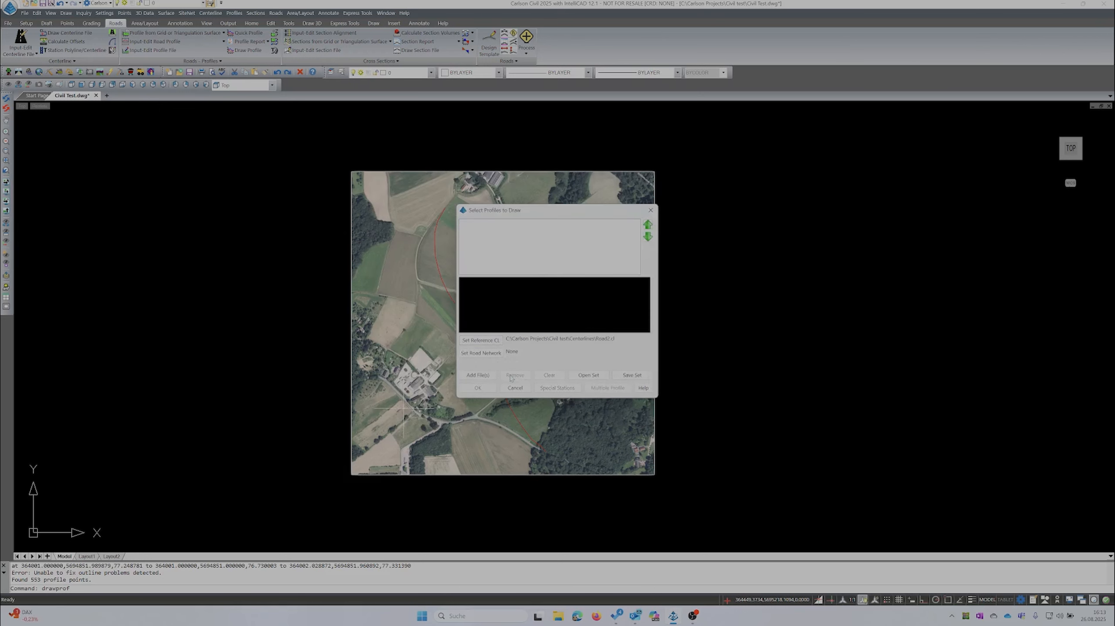
pyautogui.click(478, 375)
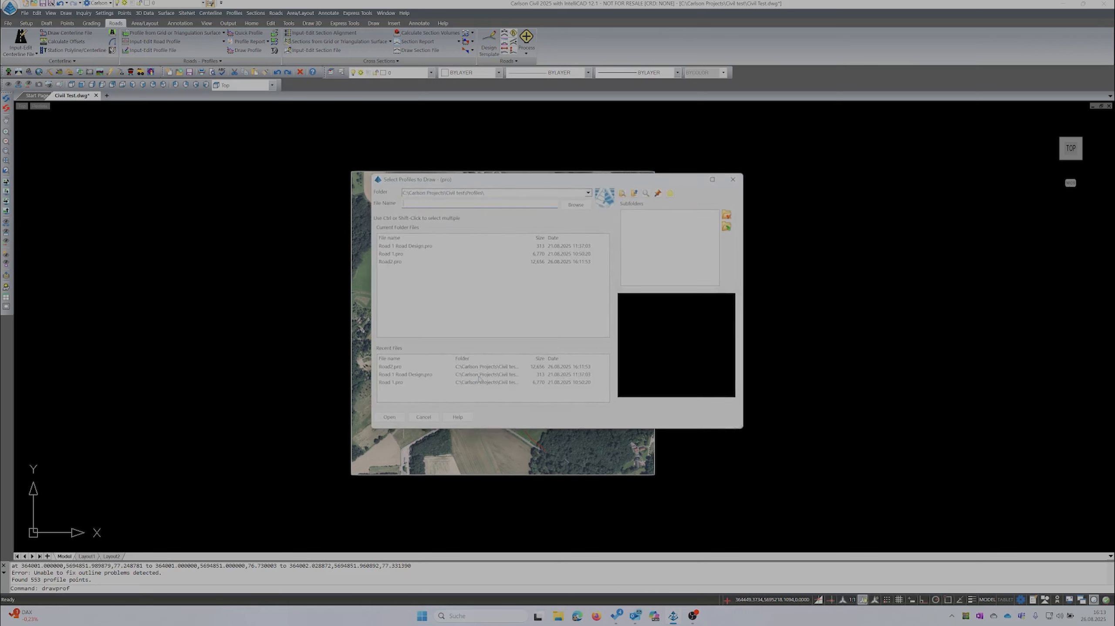
pyautogui.click(391, 261)
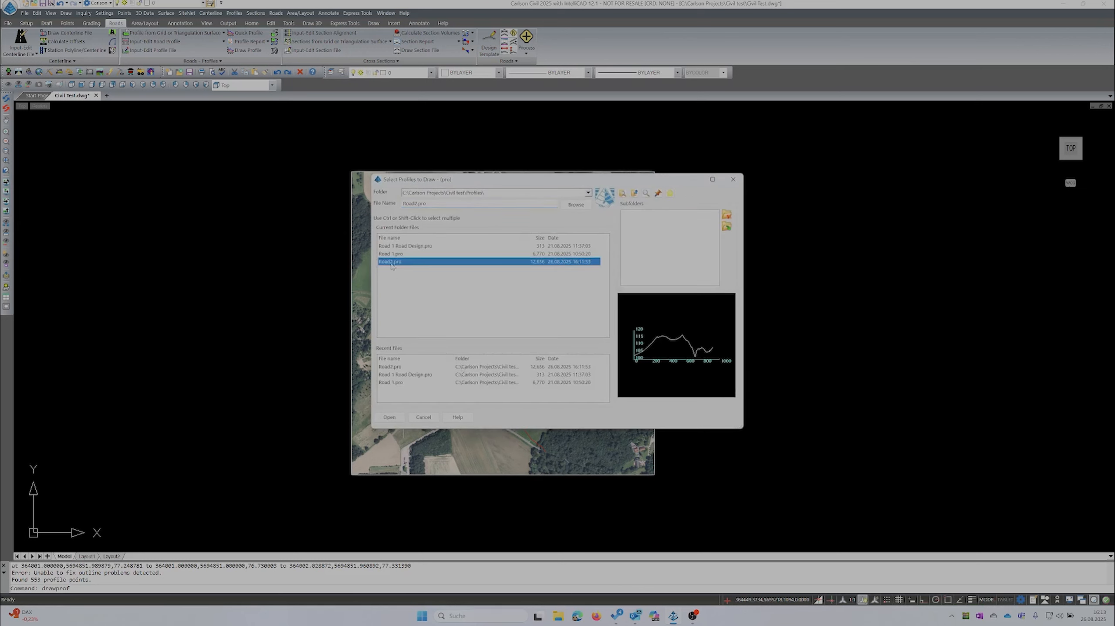
pyautogui.click(396, 418)
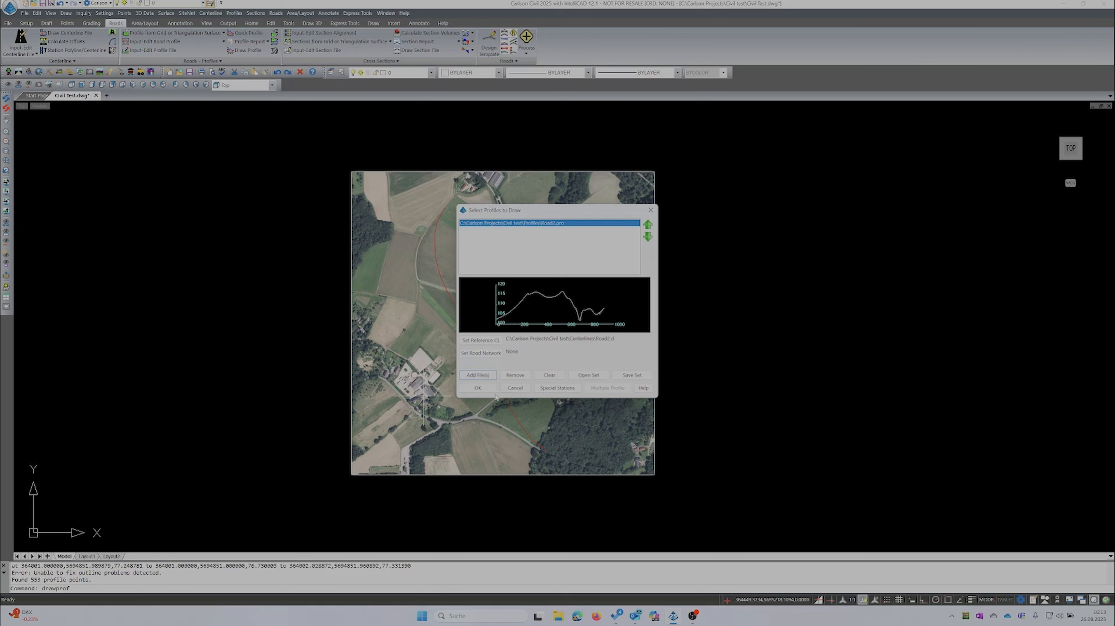
# Step: Draw the Road2 profile on a grid without fixed top and bottom elevations, placing it east of the aerial image
pyautogui.click(482, 388)
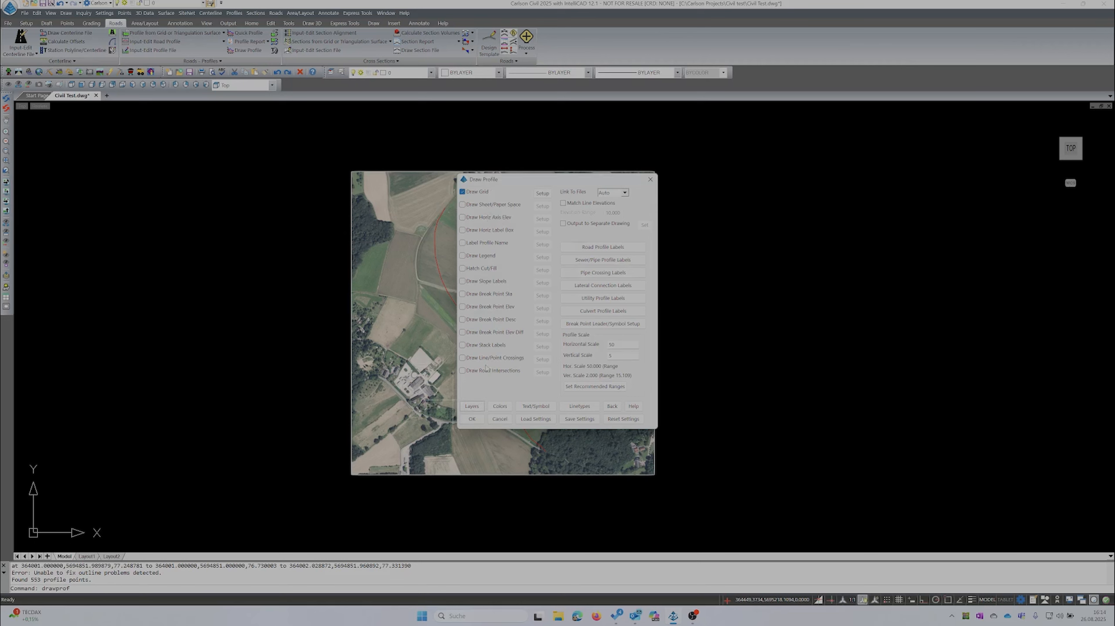
pyautogui.click(472, 418)
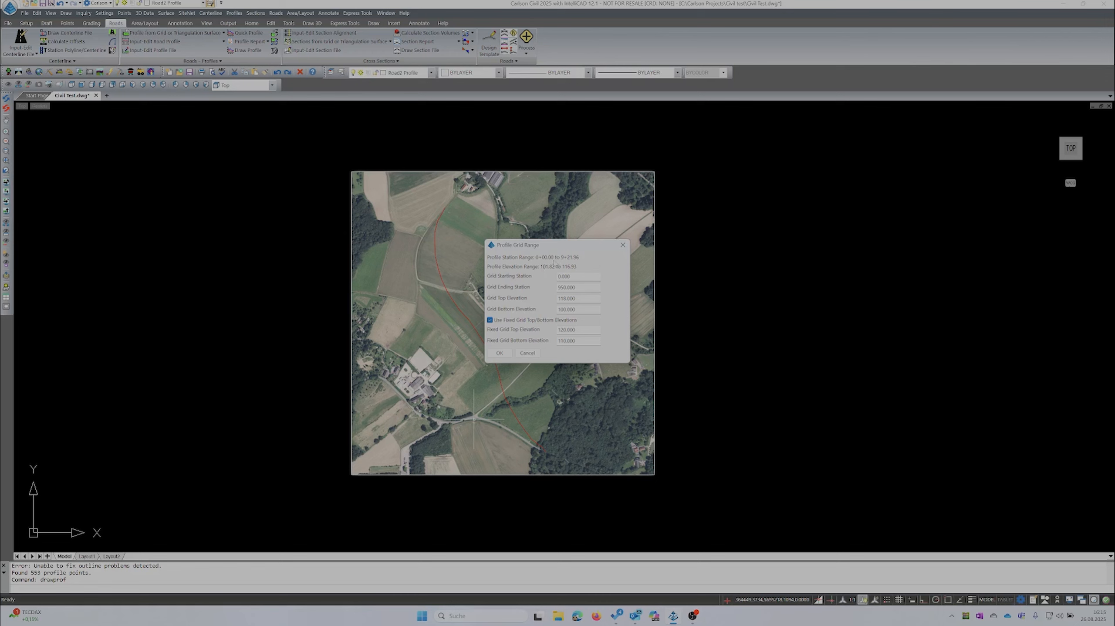
pyautogui.click(536, 321)
pyautogui.click(500, 353)
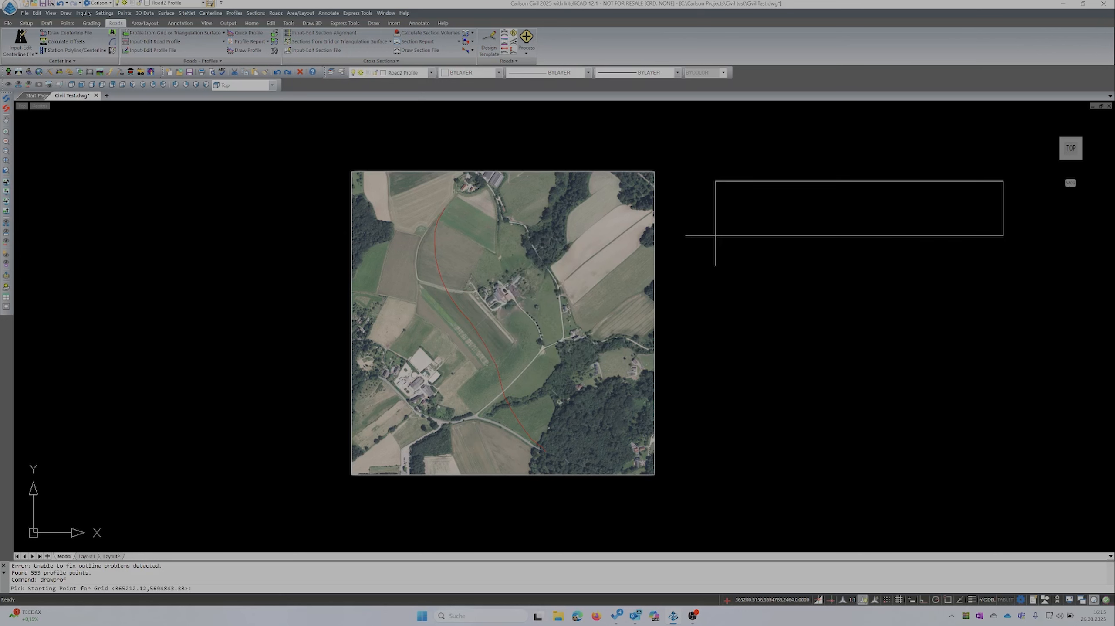
pyautogui.click(731, 266)
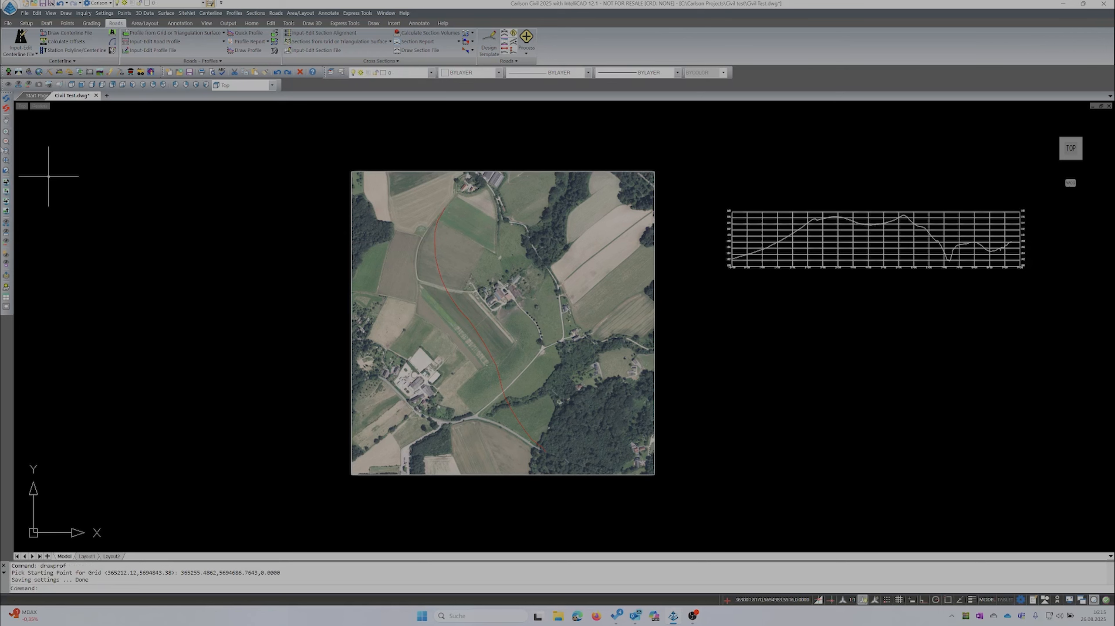
# Step: Examine the drawn Road2 ground profile and its station and elevation grid alongside the aerial image
pyautogui.click(7, 119)
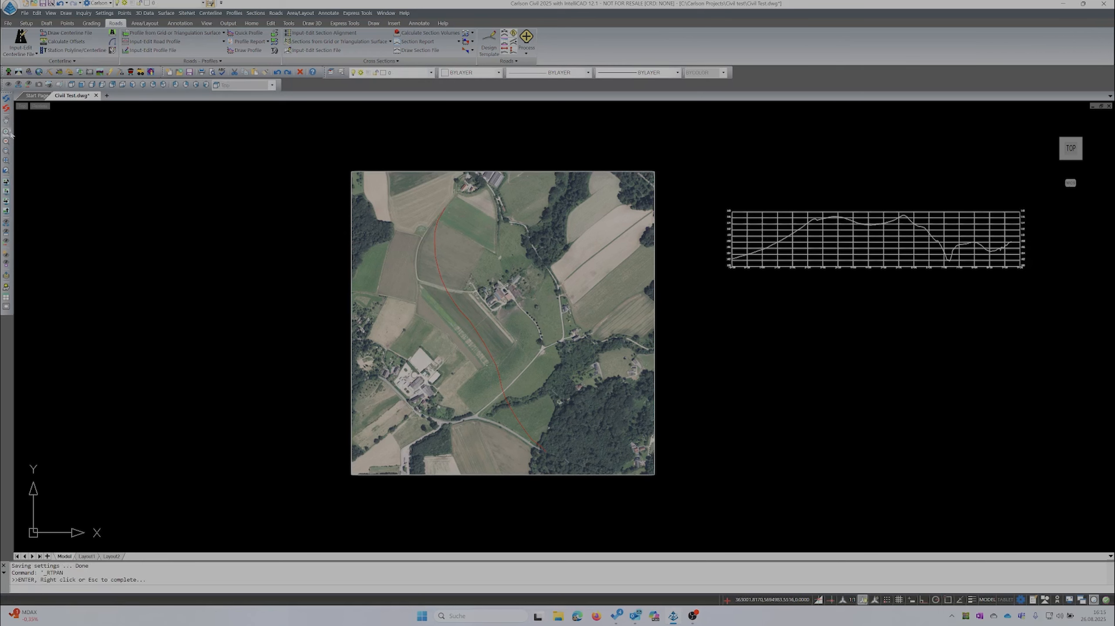
pyautogui.moveTo(410, 315)
pyautogui.mouseDown()
pyautogui.moveTo(245, 324)
pyautogui.moveTo(254, 323)
pyautogui.mouseUp()
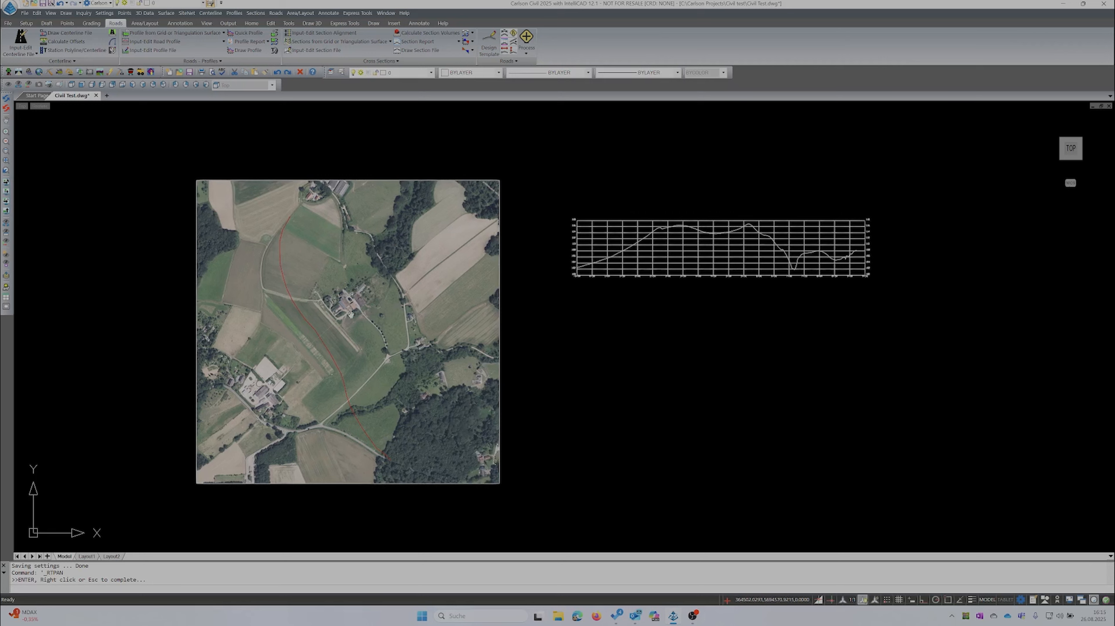
pyautogui.press('Escape')
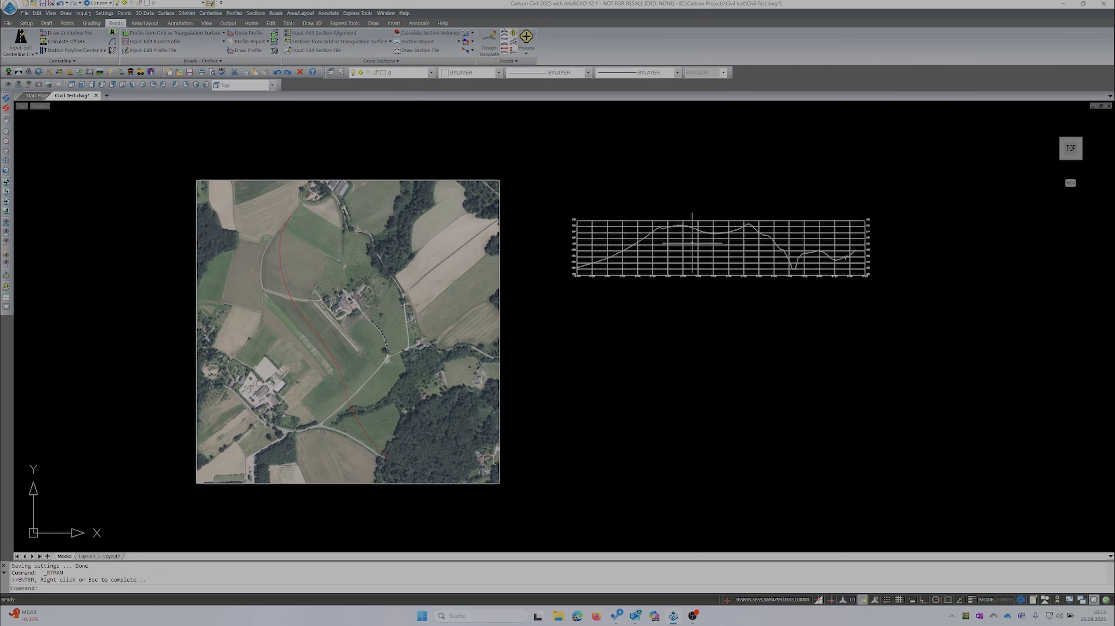
pyautogui.scroll(3, 691, 244)
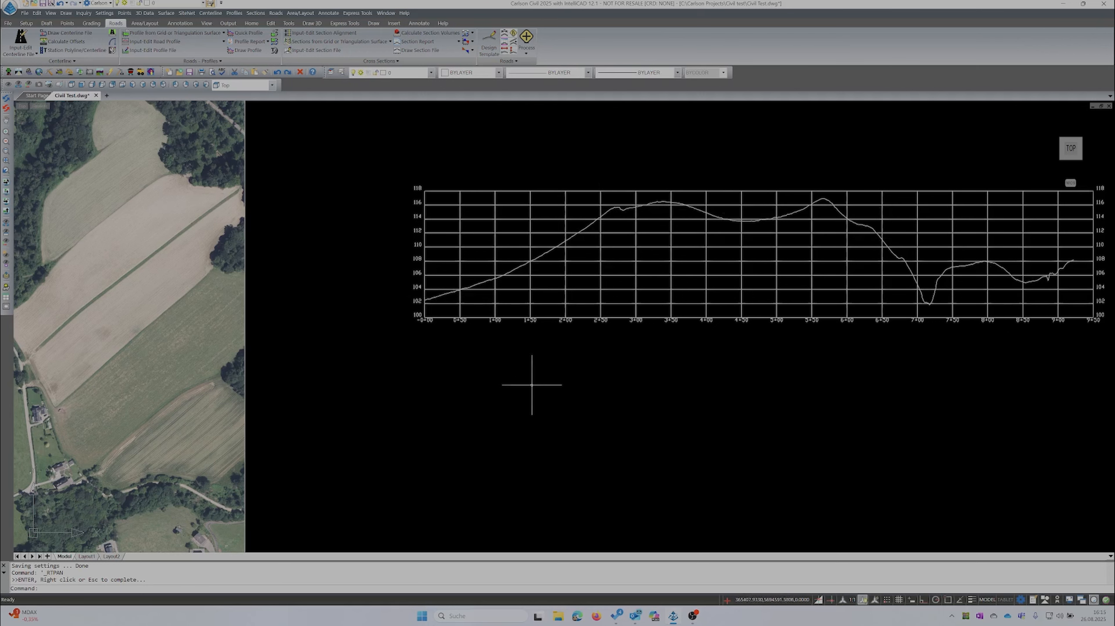
pyautogui.scroll(-3, 511, 406)
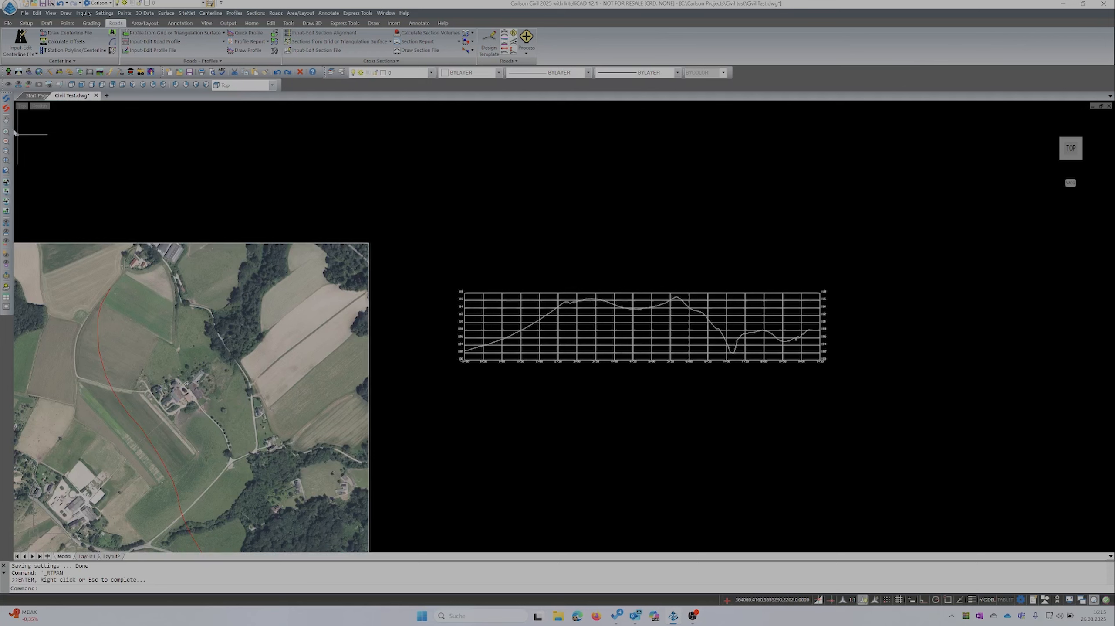
pyautogui.click(6, 121)
pyautogui.moveTo(172, 386); pyautogui.dragTo(337, 279)
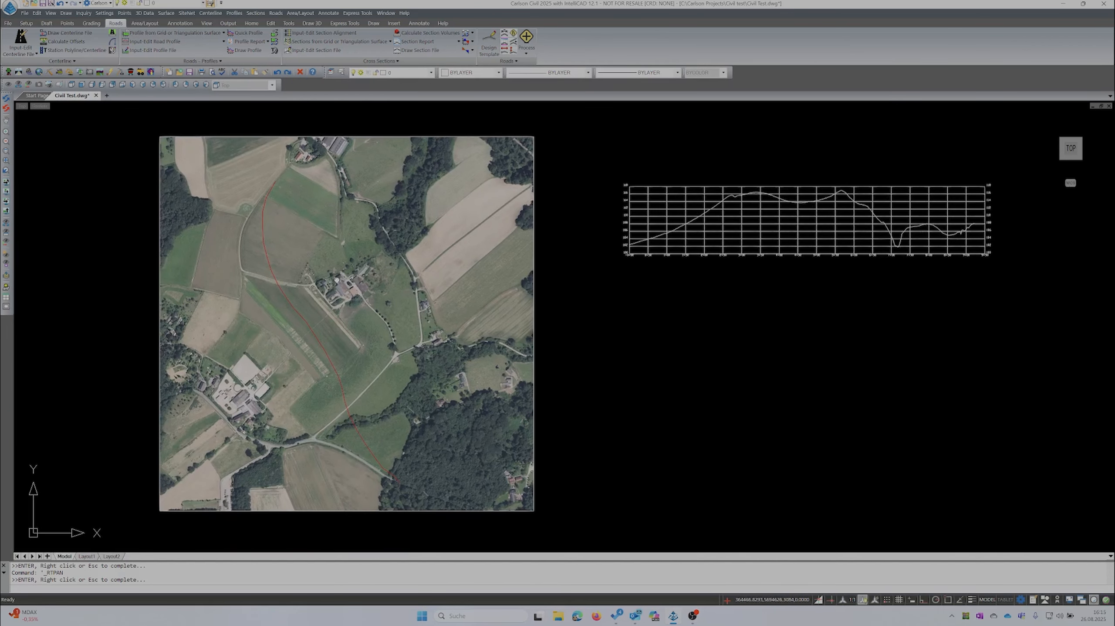
pyautogui.press('Escape')
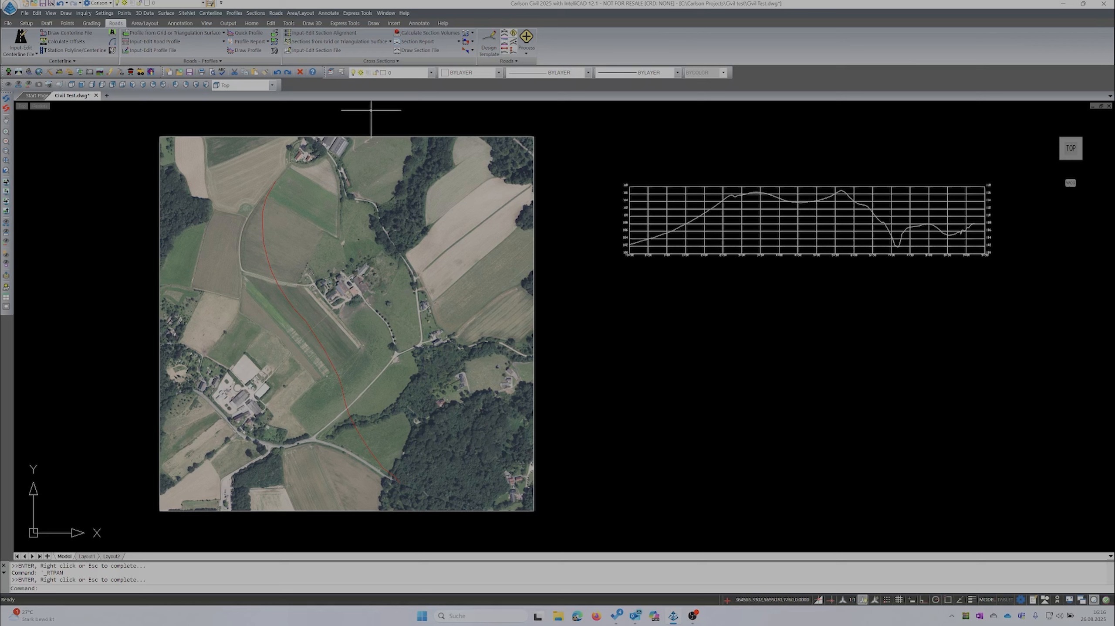
# Step: Start designing a new left-to-right road profile on the profile grid, writing it to Road 2 Road Design.pro in the Profiles folder
pyautogui.click(236, 13)
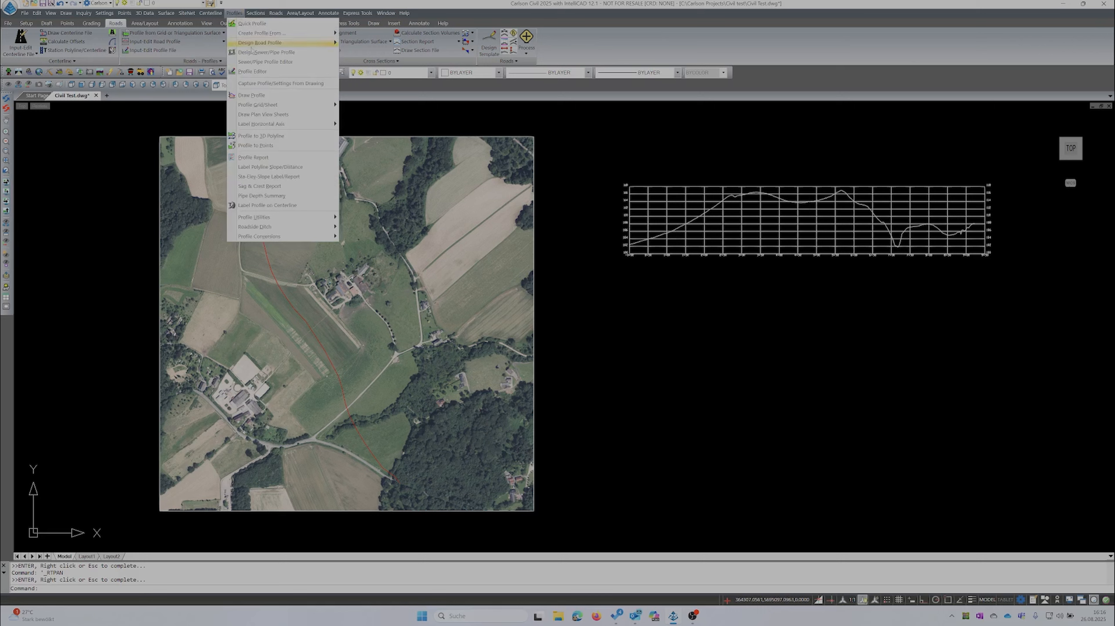
pyautogui.moveTo(253, 44)
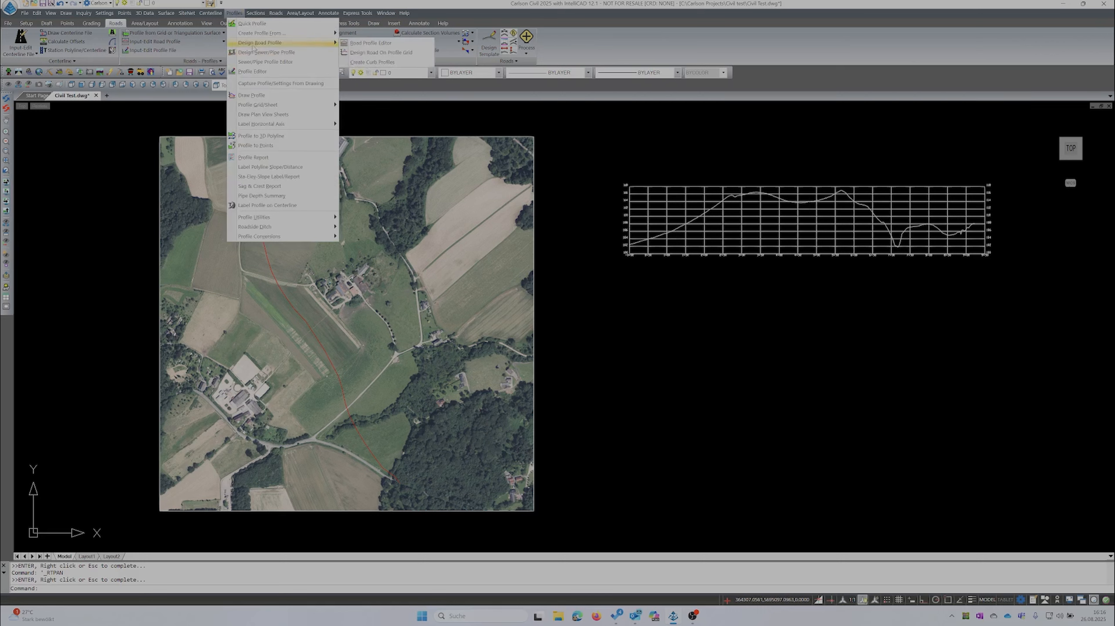
pyautogui.click(381, 53)
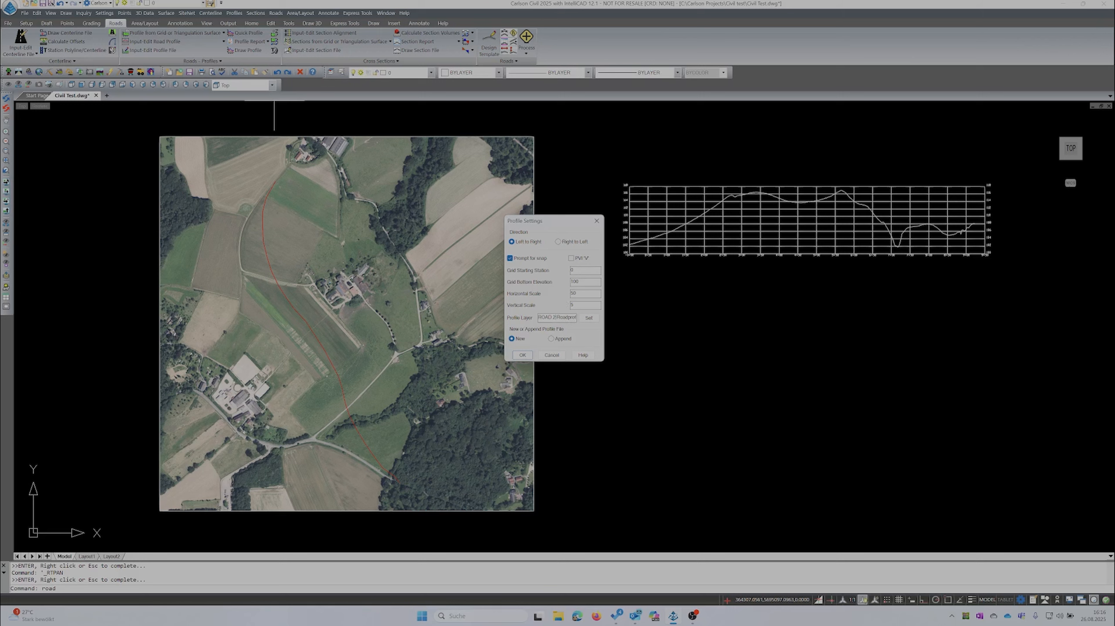
pyautogui.click(523, 355)
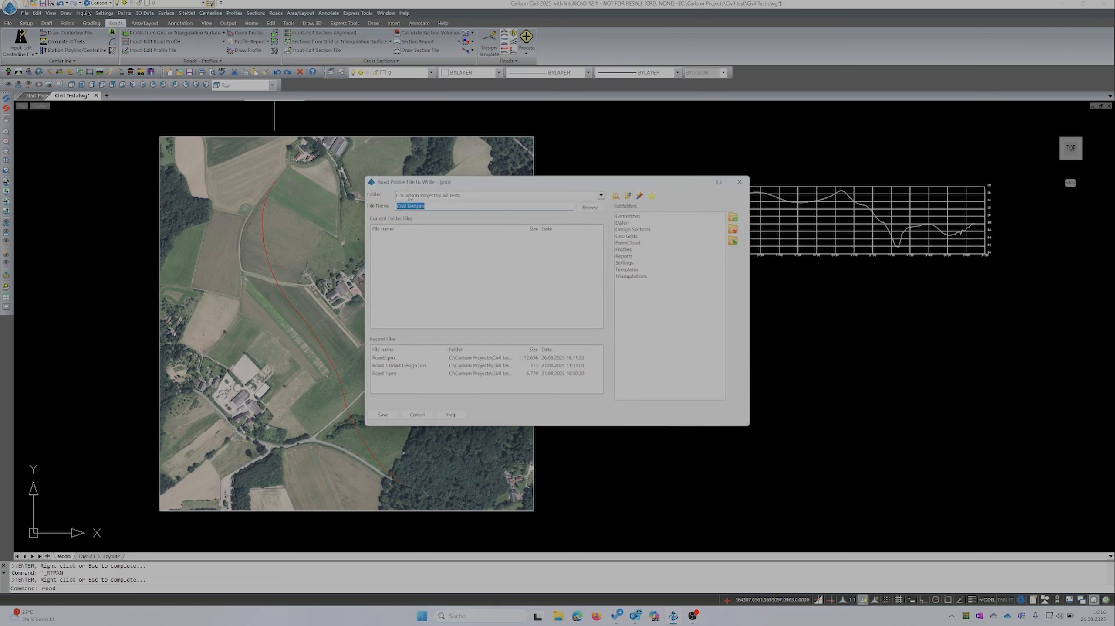
pyautogui.click(393, 365)
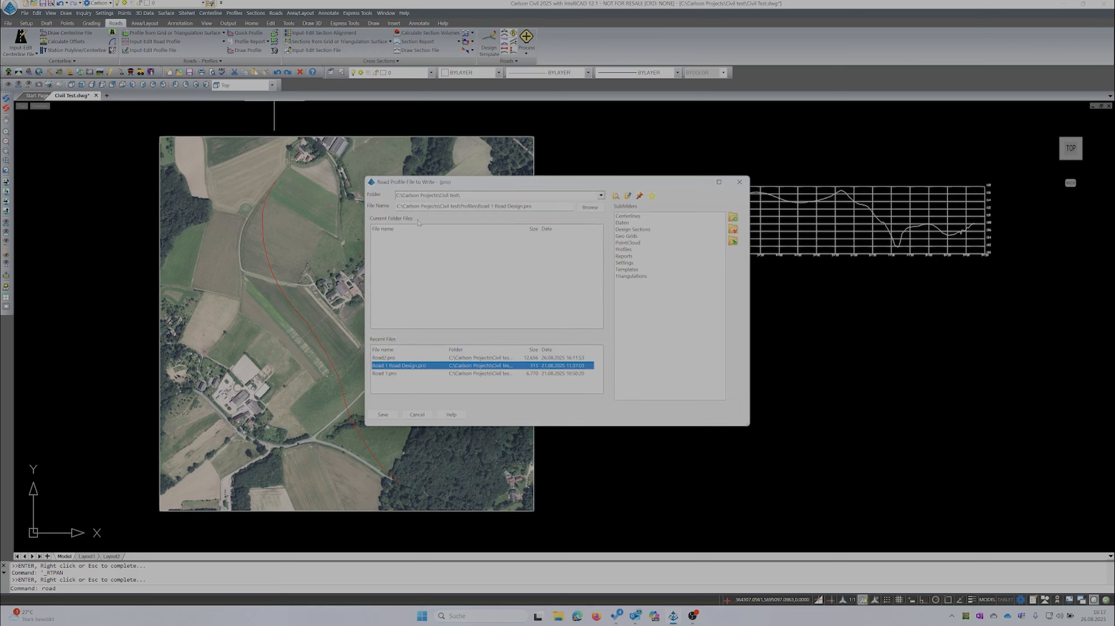
pyautogui.click(491, 206)
pyautogui.press('BackSpace')
pyautogui.write('2')
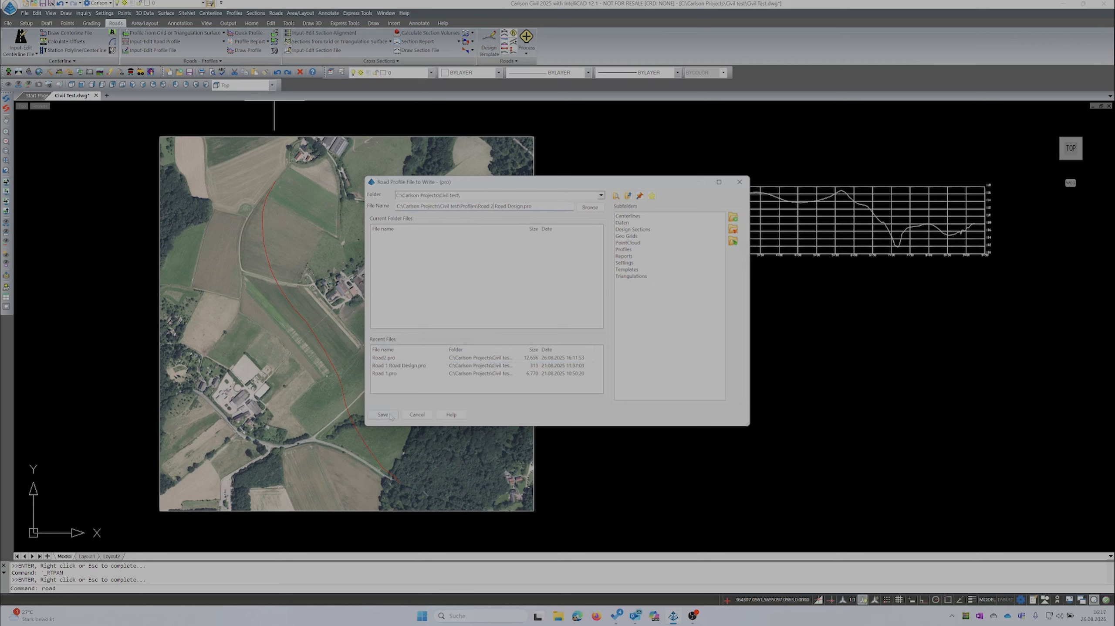
pyautogui.click(389, 415)
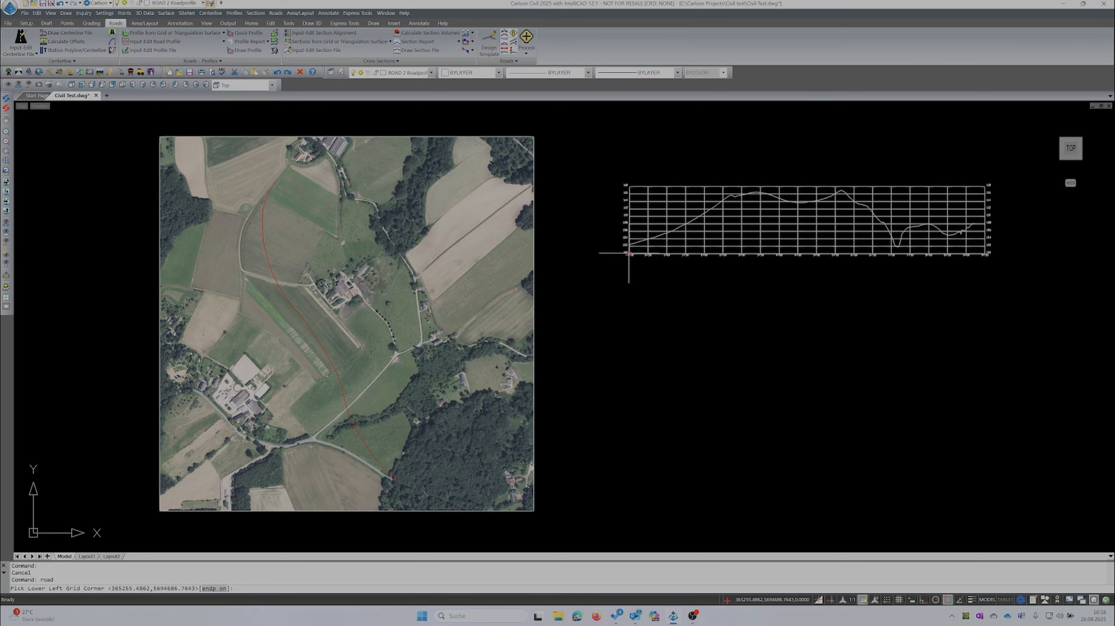
# Step: From the grid's lower-left corner, start the road profile at station about 0.9, elevation 102.6, and place the second PVI at about station 134, elevation 105.2
pyautogui.click(629, 253)
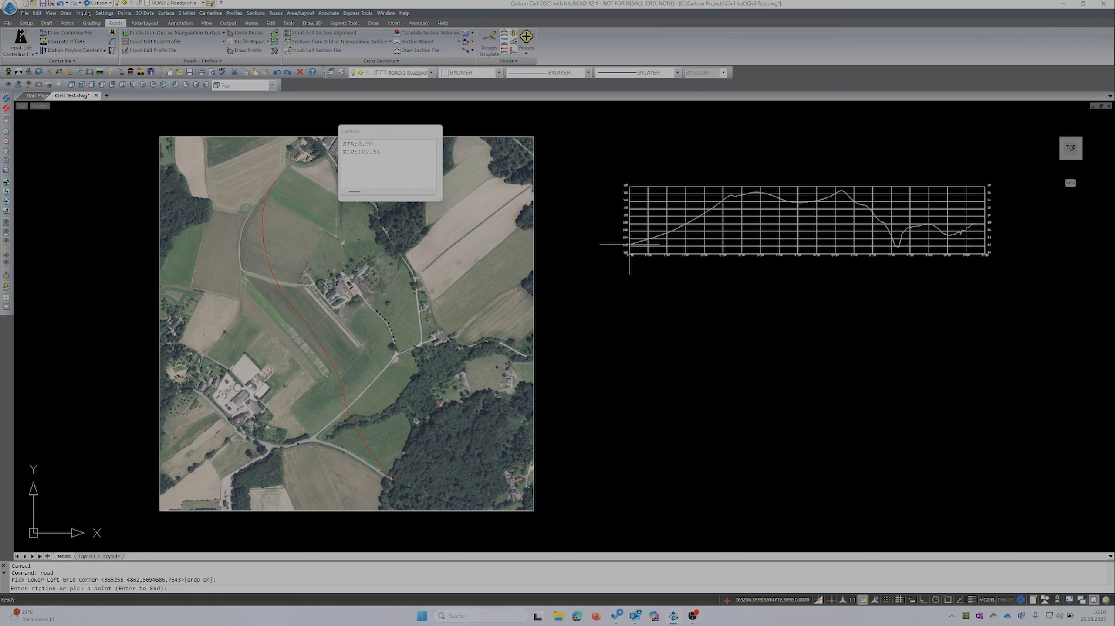
pyautogui.click(630, 244)
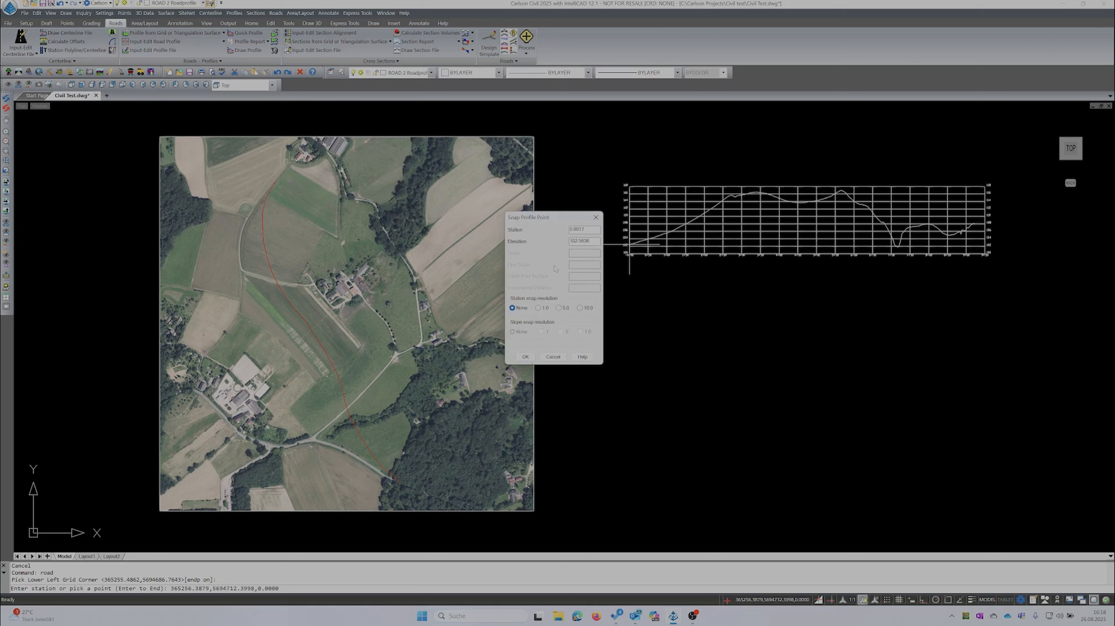
pyautogui.click(525, 357)
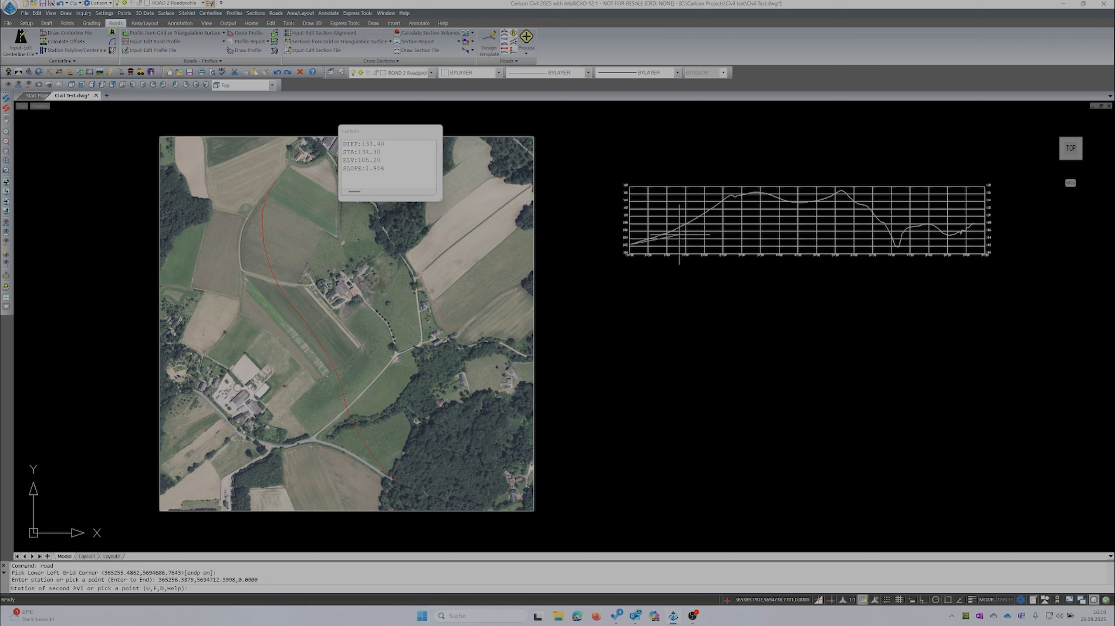
pyautogui.click(680, 235)
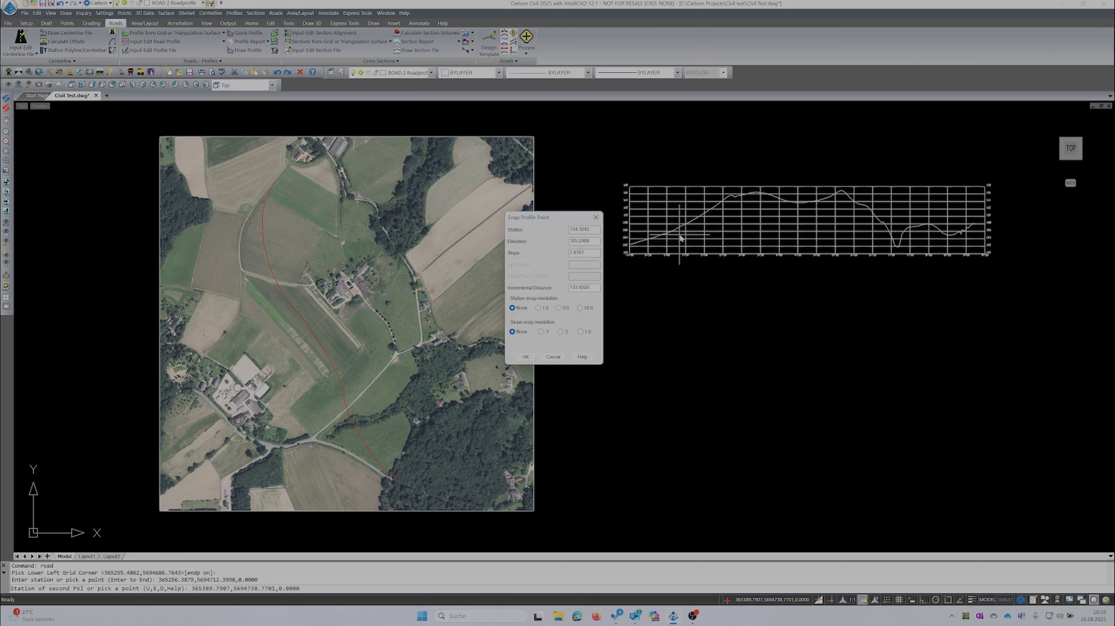
pyautogui.click(525, 357)
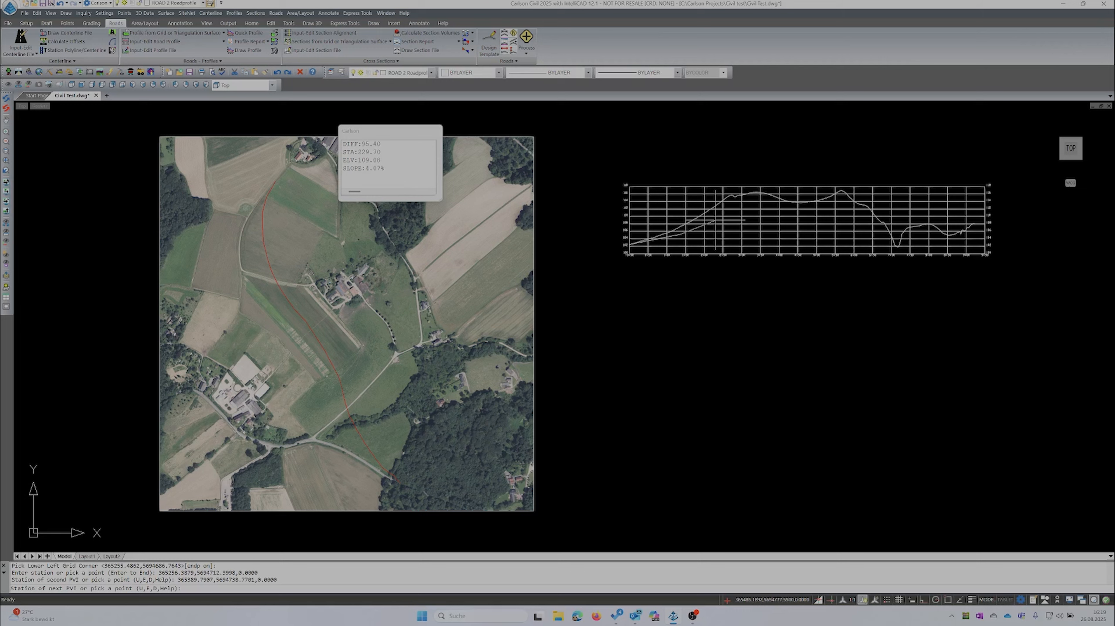
# Step: Place the third PVI at about station 230, elevation 109.1, and accept a vertical curve length of 50
pyautogui.click(715, 220)
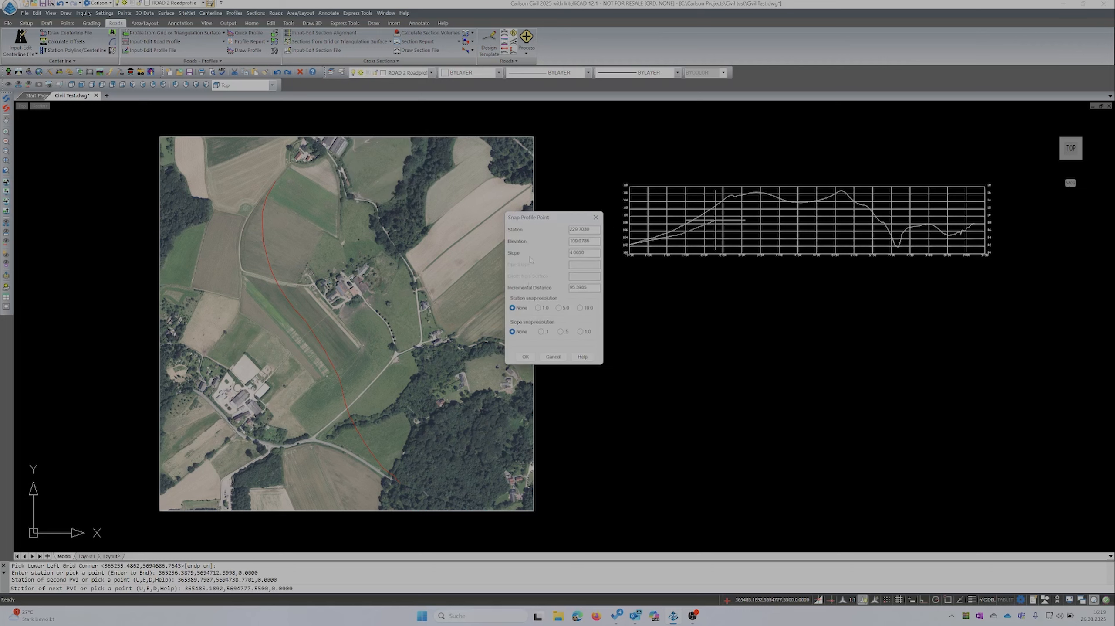
pyautogui.click(526, 356)
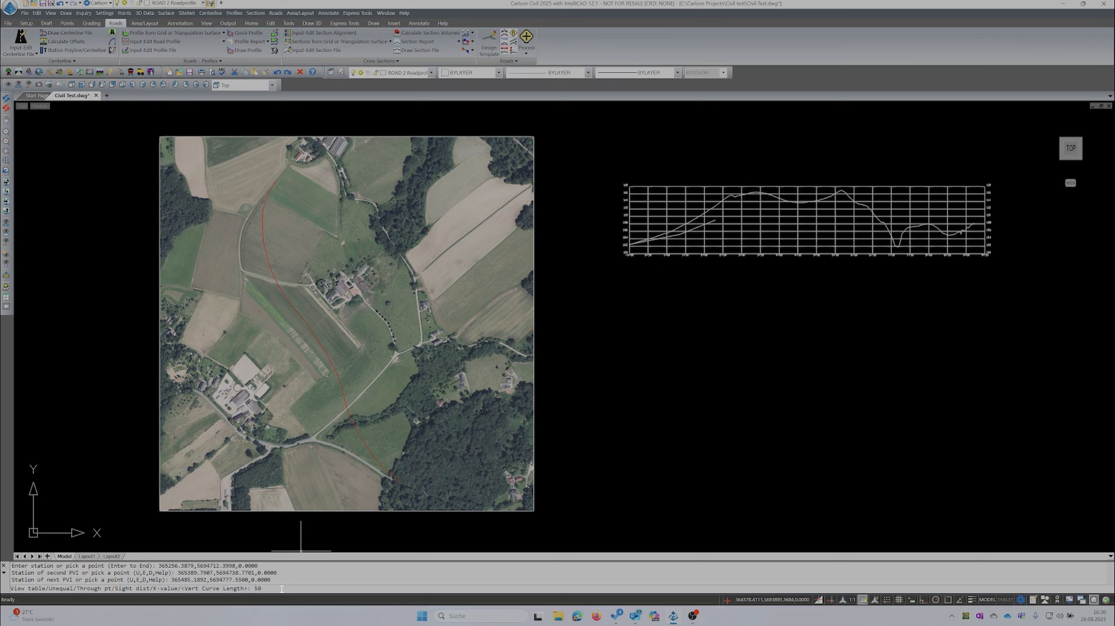
pyautogui.press('Return')
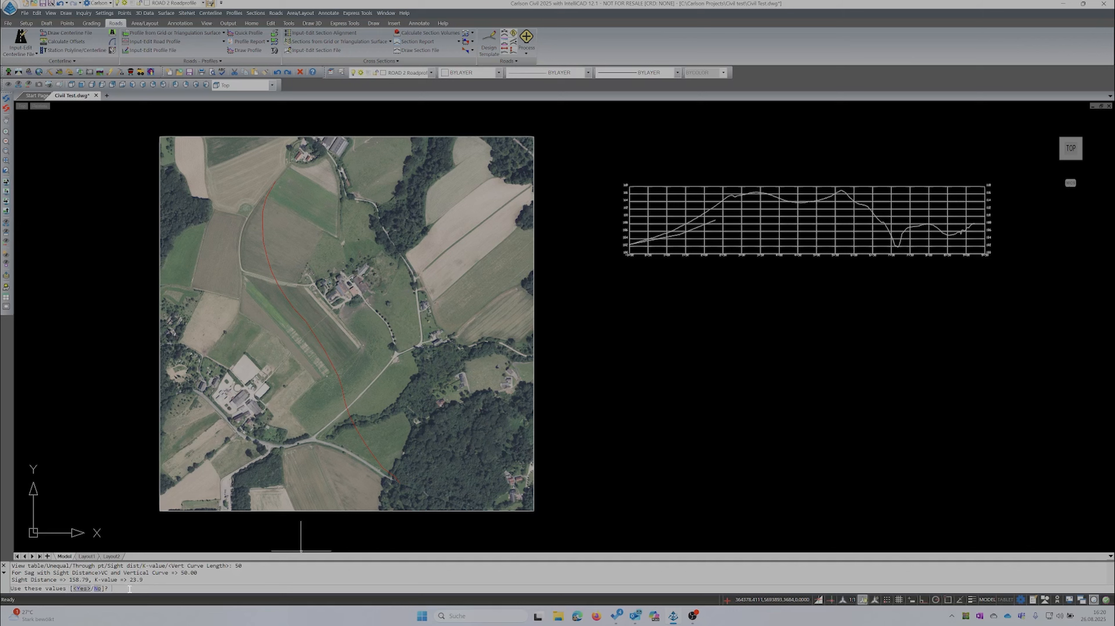
pyautogui.press('Return')
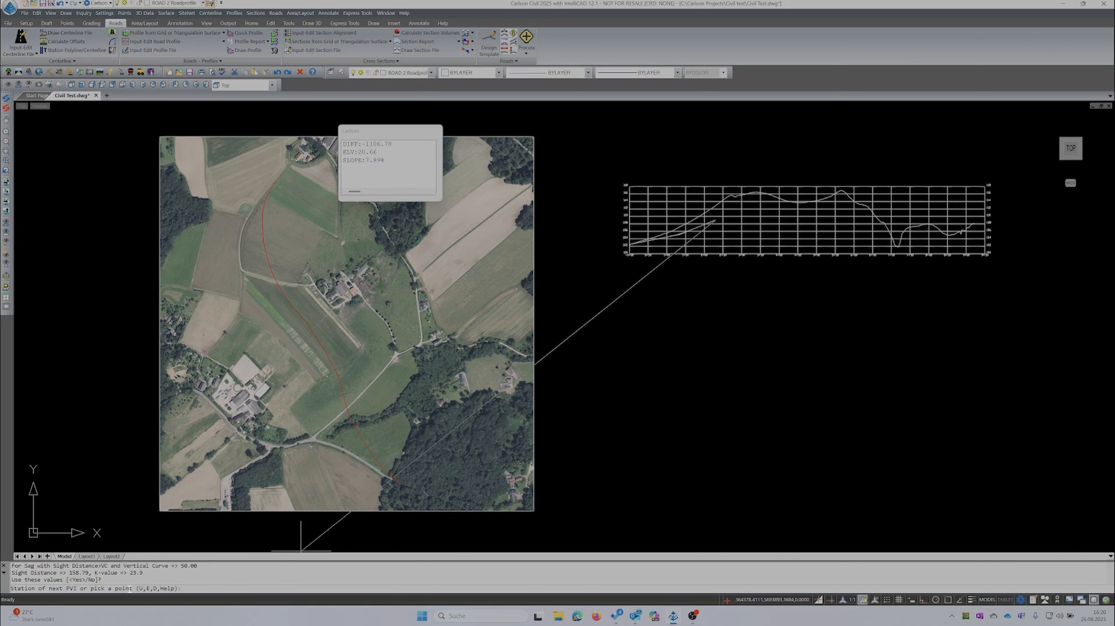
# Step: Place the next PVI at about station 335, elevation 111.3, with a vertical curve length of 50
pyautogui.click(755, 212)
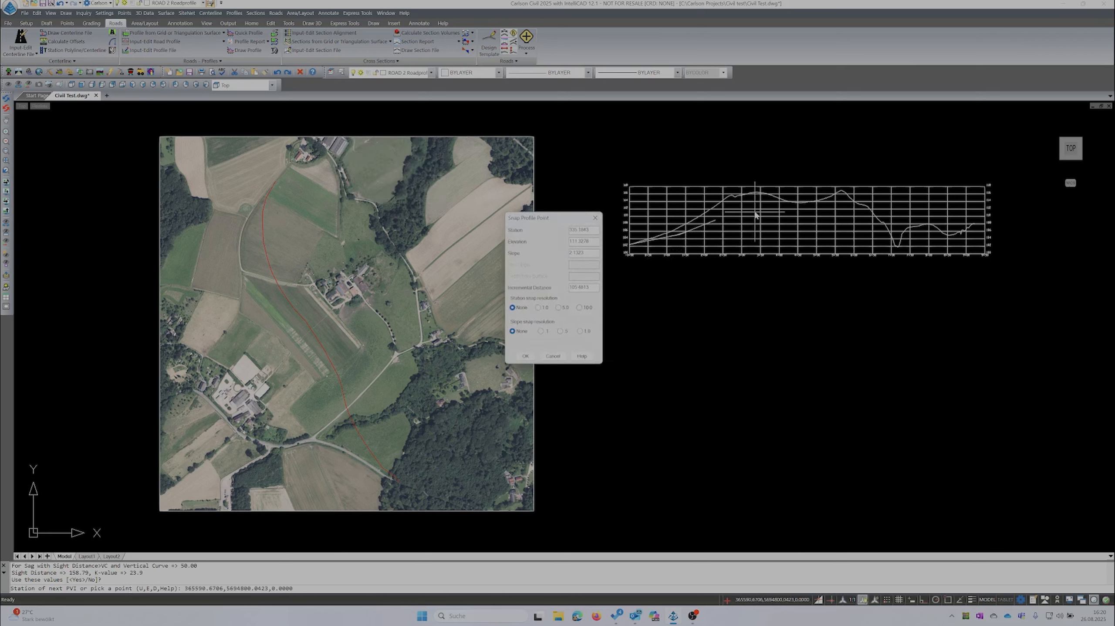
pyautogui.click(526, 357)
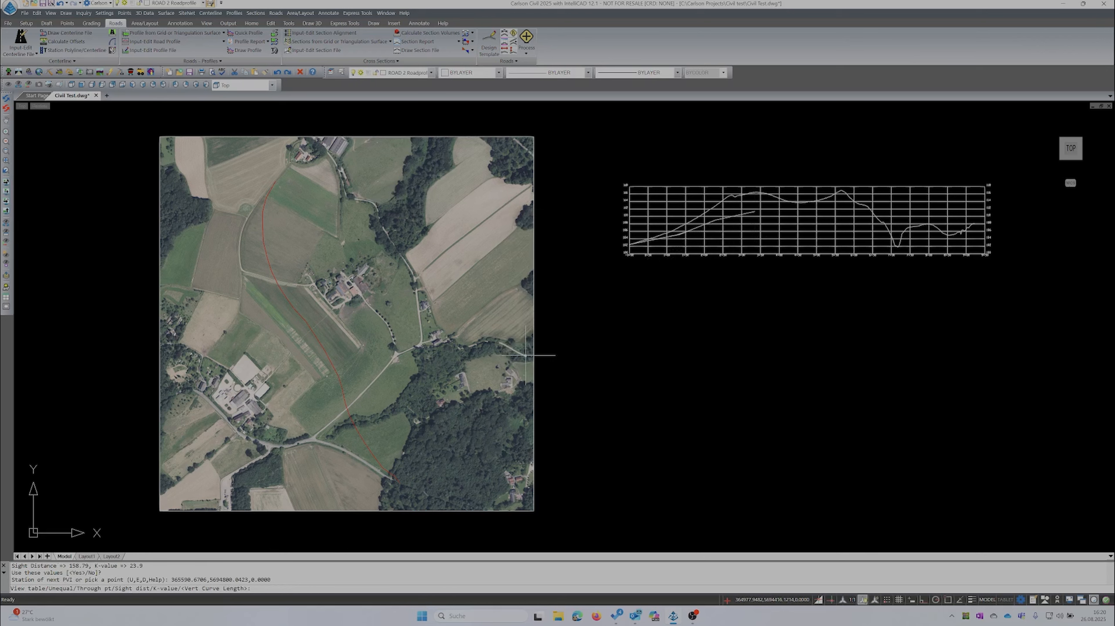
pyautogui.press('Return')
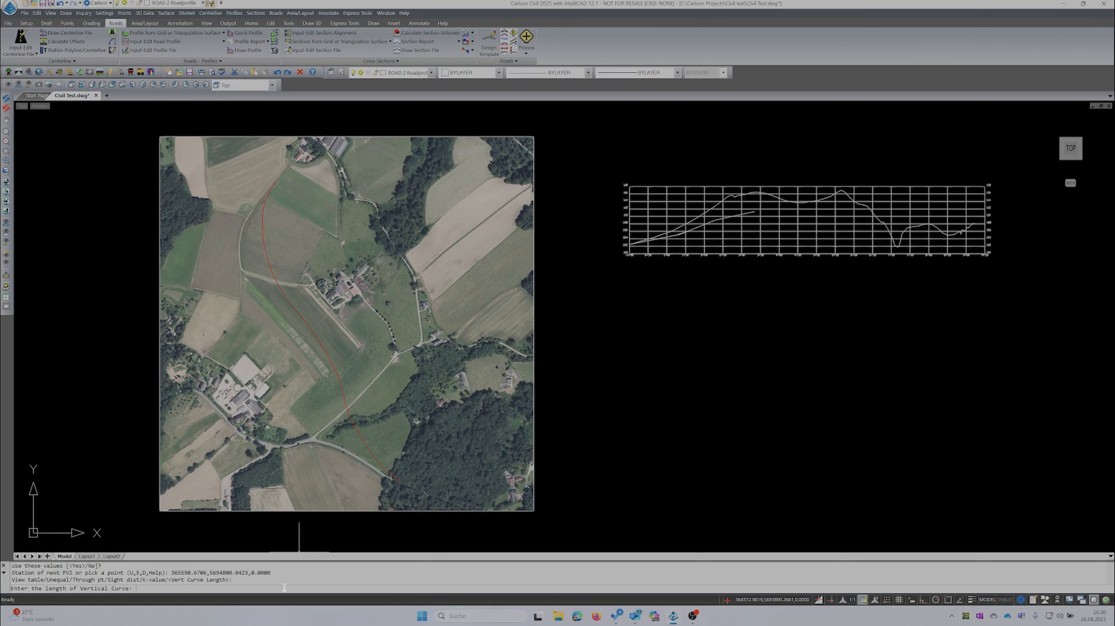
pyautogui.press('Return')
pyautogui.press('Return')
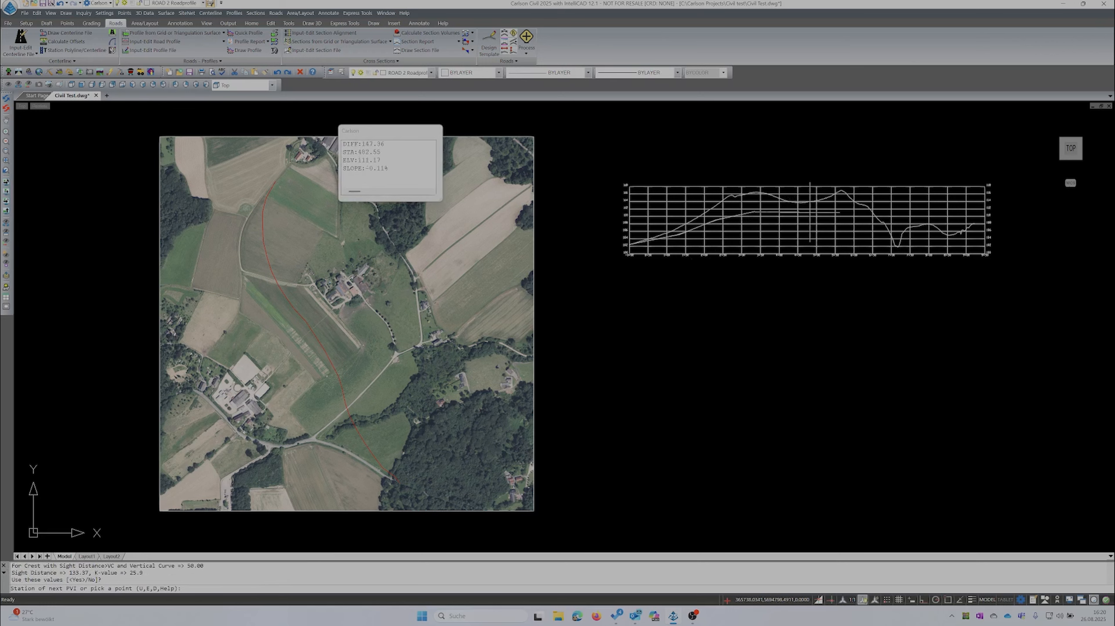
# Step: Continue the road profile nearly level to a PVI at about station 483, elevation 111.2, with a vertical curve length of 50
pyautogui.click(810, 212)
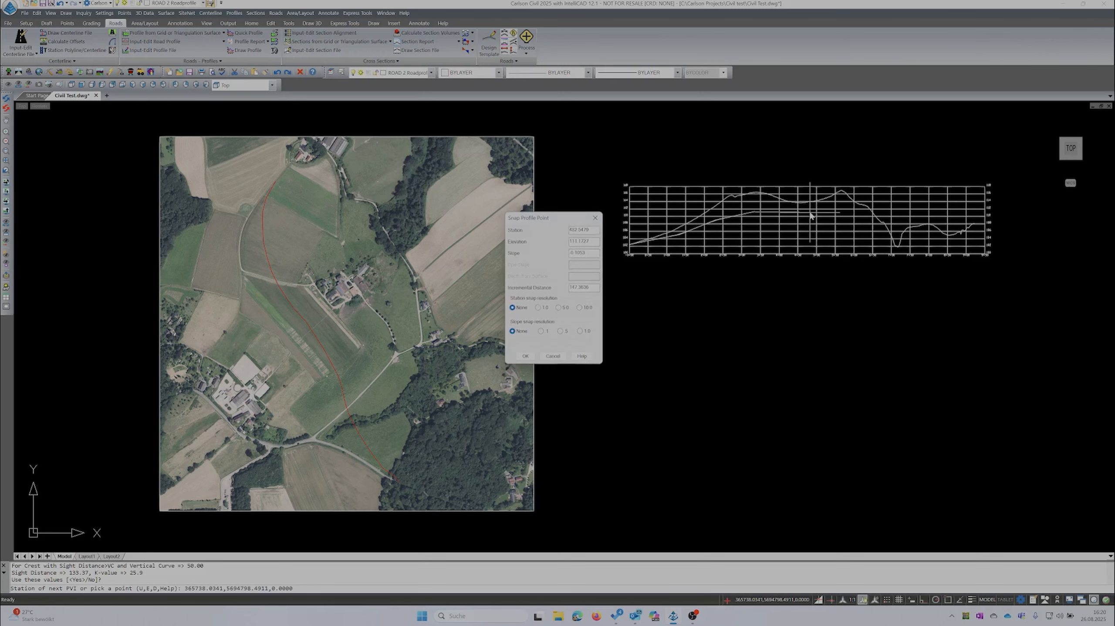
pyautogui.click(524, 357)
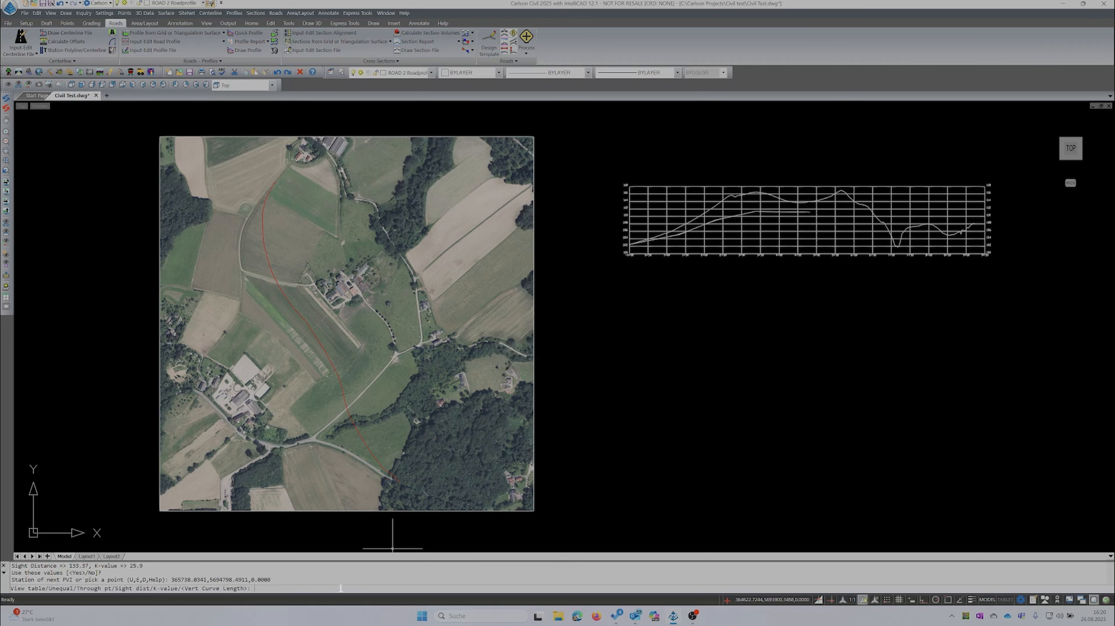
pyautogui.write('50')
pyautogui.press('Return')
pyautogui.press('Return')
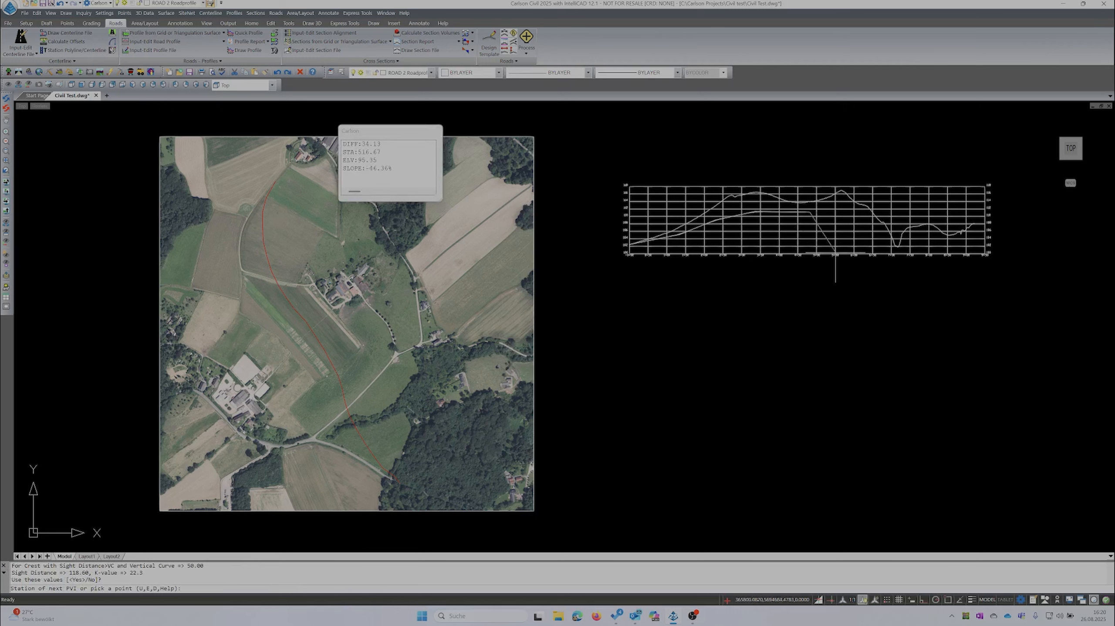
# Step: Lower the road profile to a PVI at about station 589, elevation 109.2, with a vertical curve length of 50
pyautogui.click(850, 221)
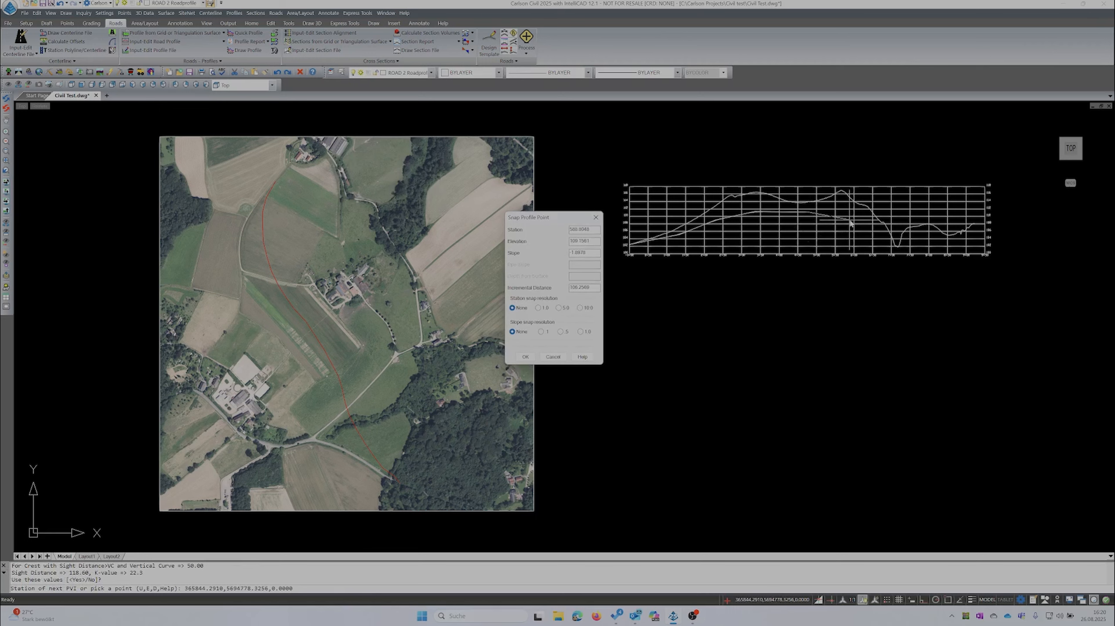
pyautogui.click(524, 356)
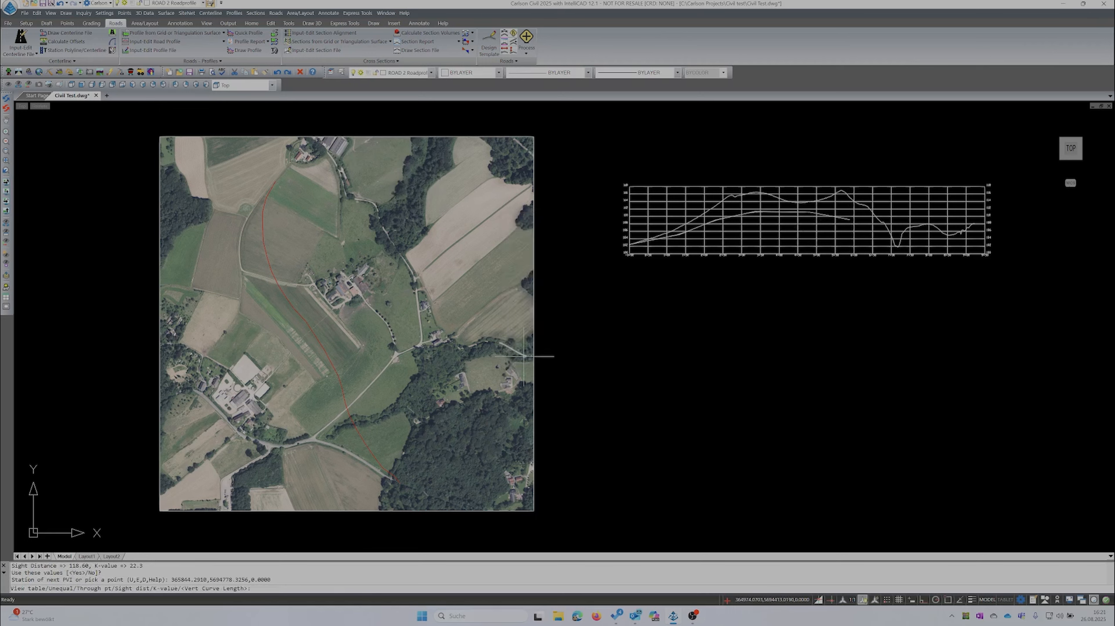
pyautogui.write('50')
pyautogui.press('Return')
pyautogui.press('Return')
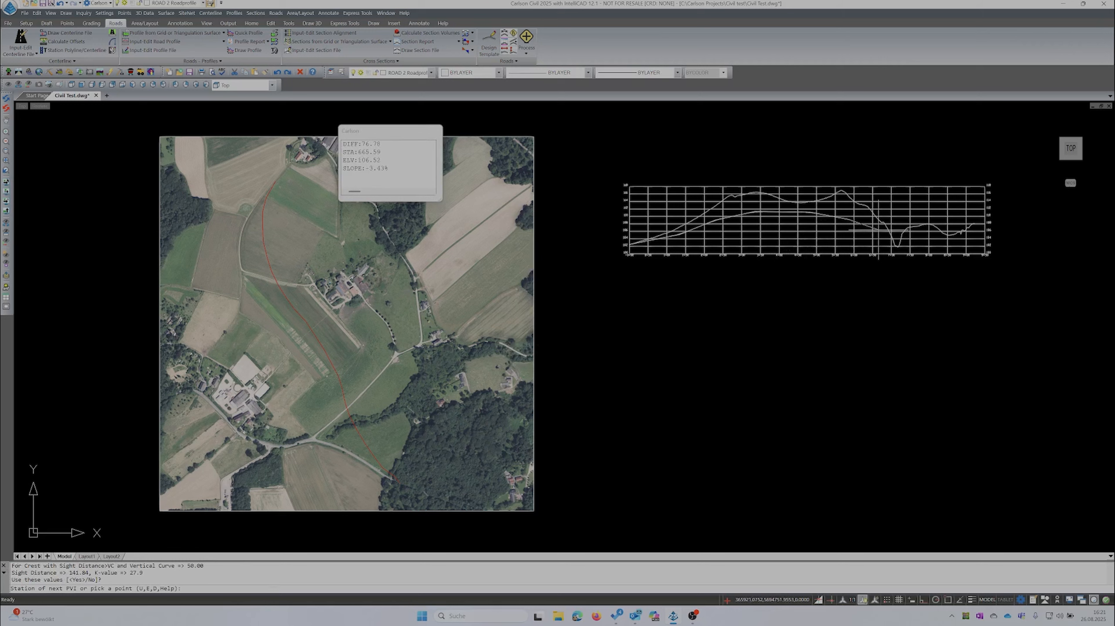
# Step: Add a PVI just before the ground dip at about station 680, elevation 105.5, with a vertical curve length of 50
pyautogui.click(885, 236)
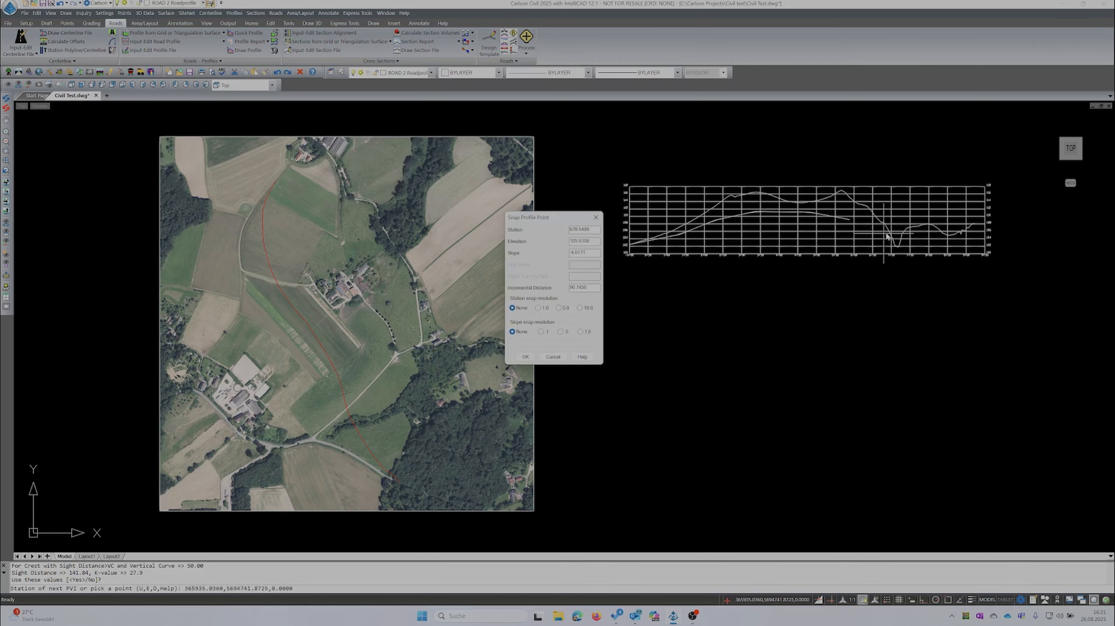
pyautogui.click(527, 356)
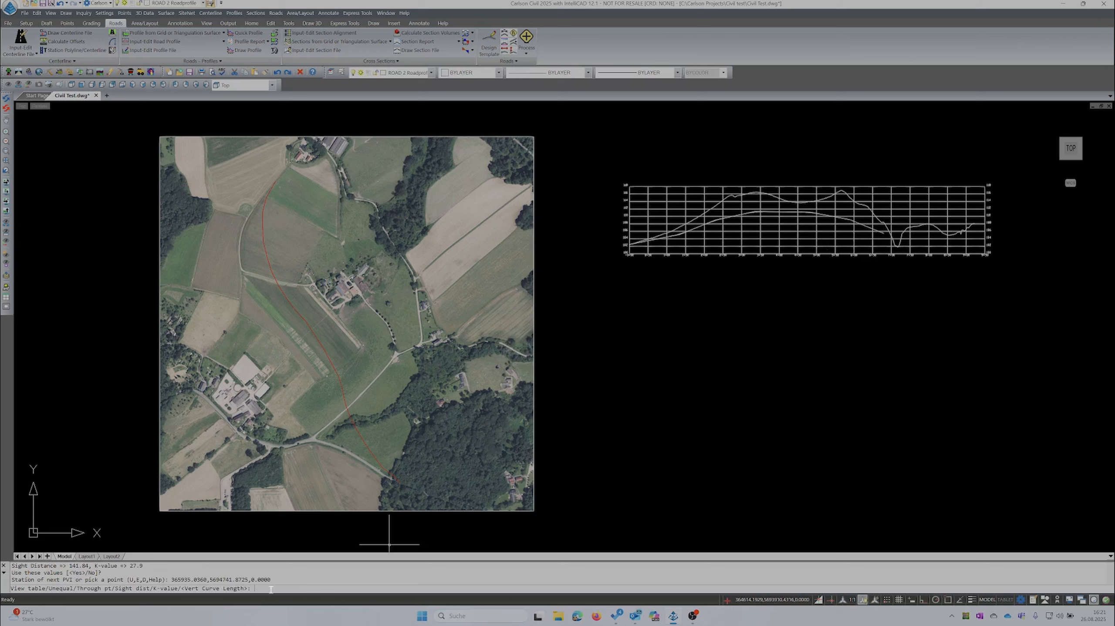
pyautogui.press('Return')
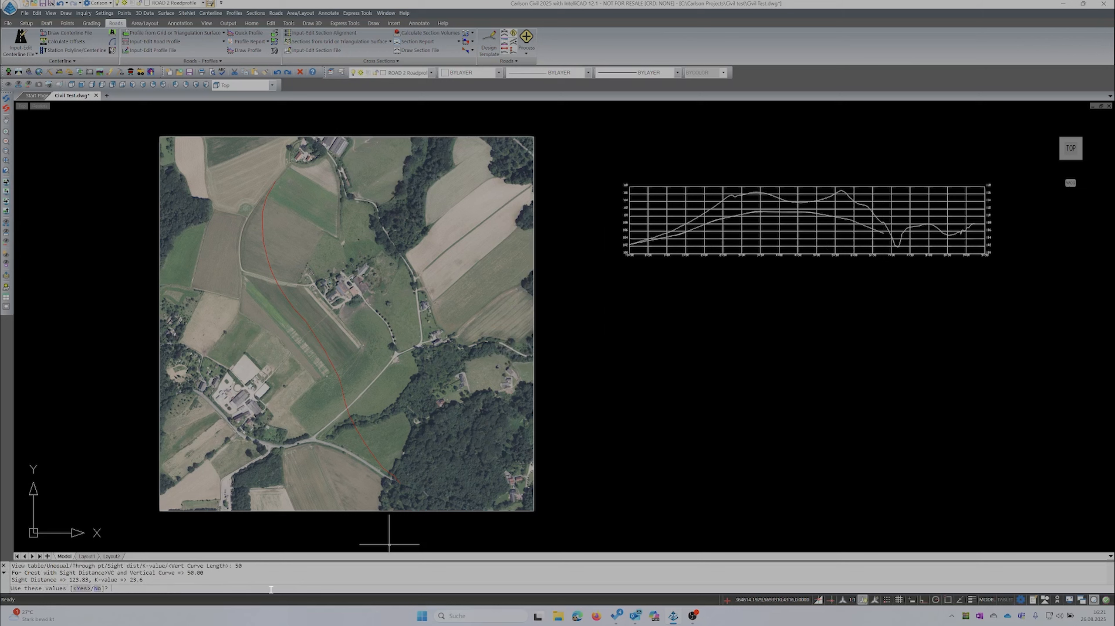
pyautogui.press('Return')
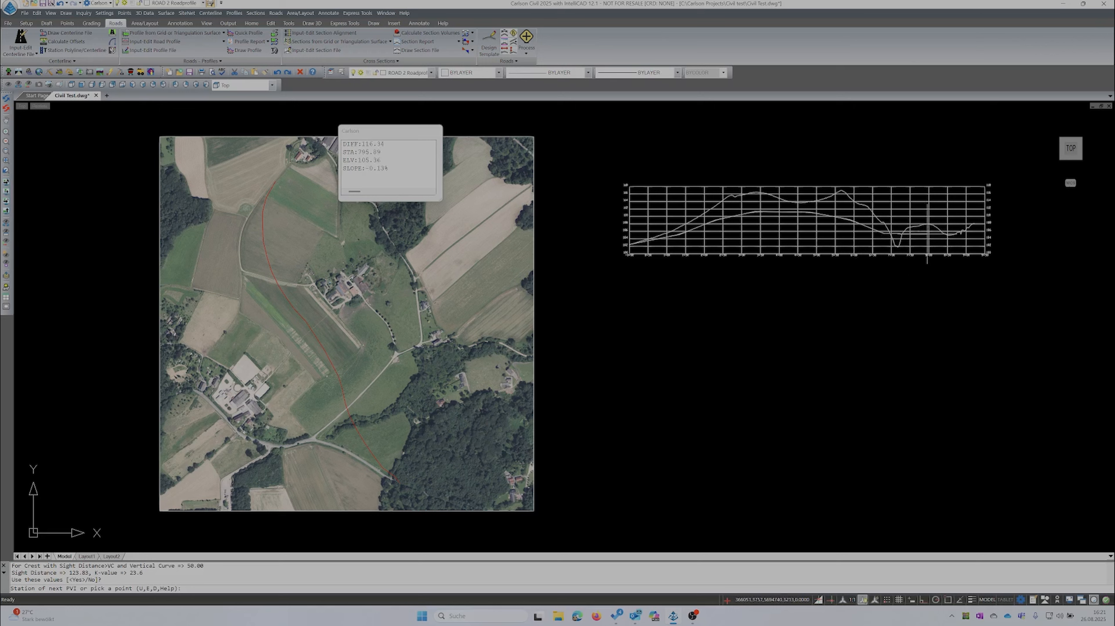
# Step: Carry the road profile across the dip to a PVI at about station 791, elevation 105.3, with a vertical curve length of 50
pyautogui.click(928, 233)
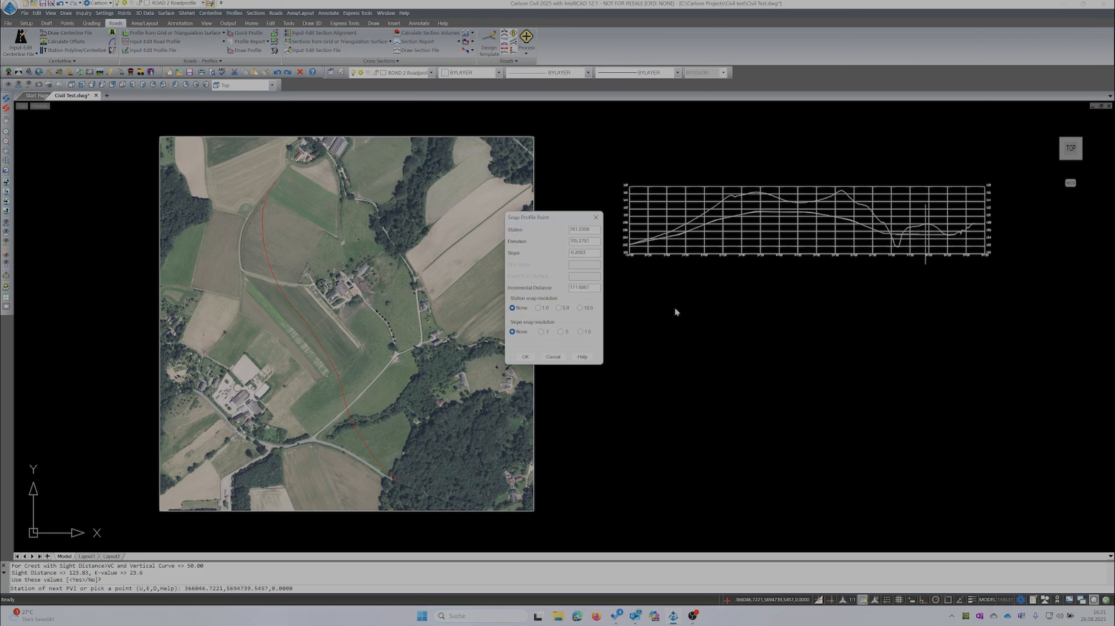
pyautogui.click(525, 356)
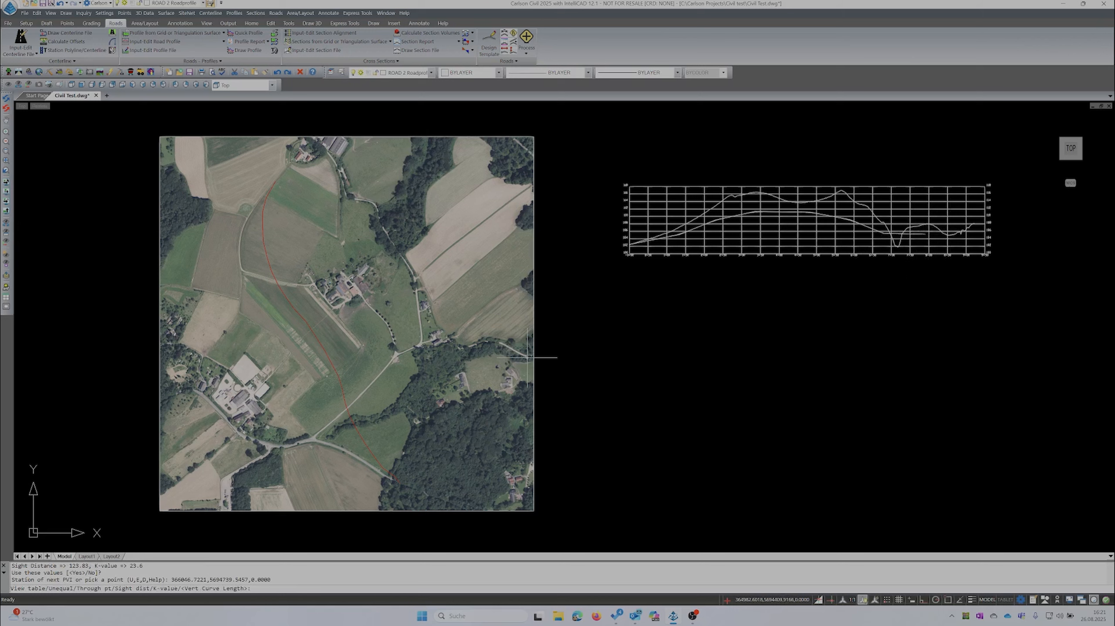
pyautogui.write('50')
pyautogui.press('Return')
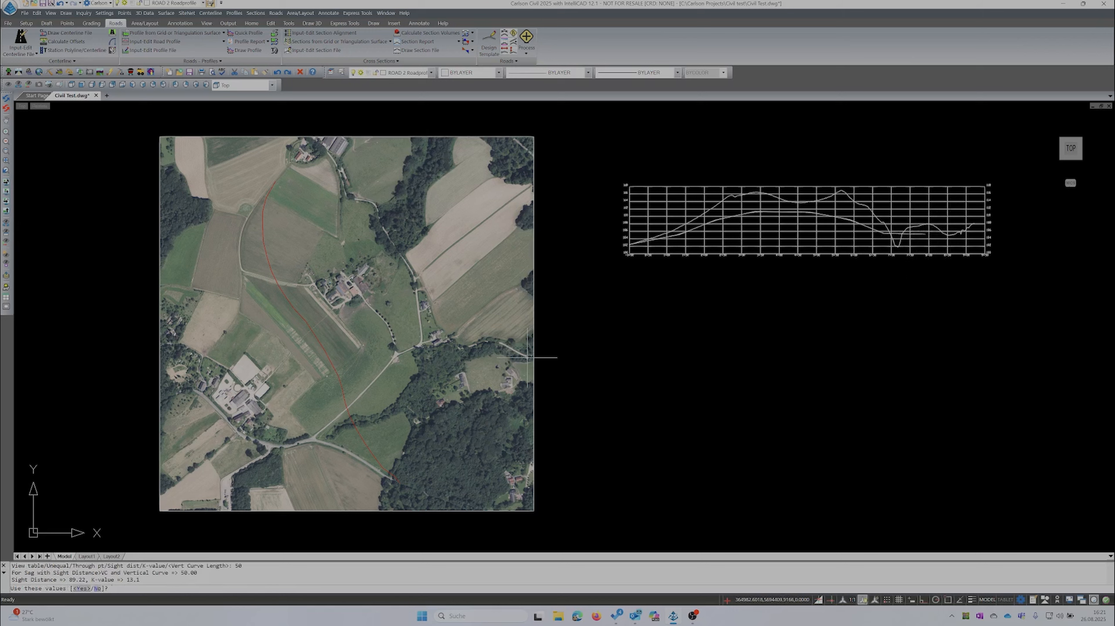
pyautogui.press('Return')
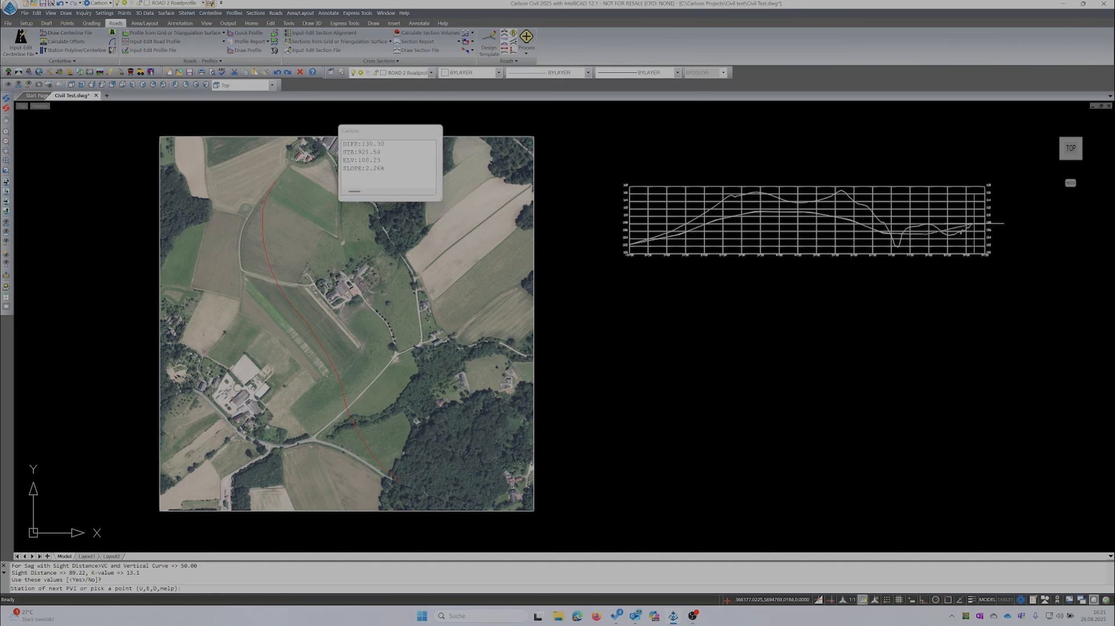
# Step: With entity snap on, place the last PVI at the ground profile's end, about station 922, elevation 108.2, with a vertical curve length of 50
pyautogui.scroll(3, 972, 221)
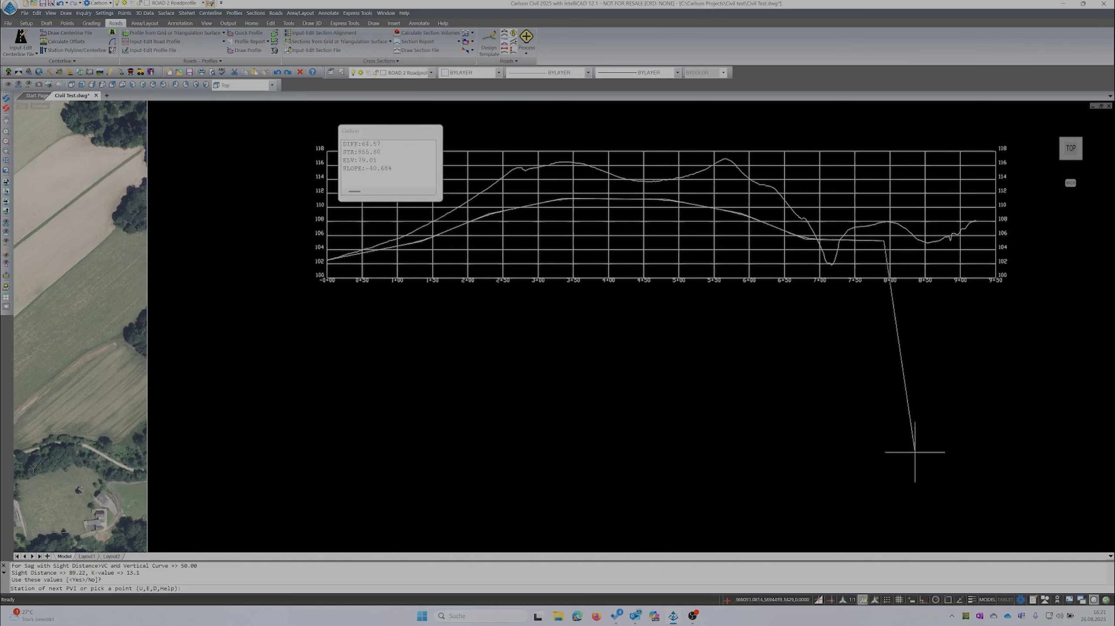
pyautogui.click(948, 600)
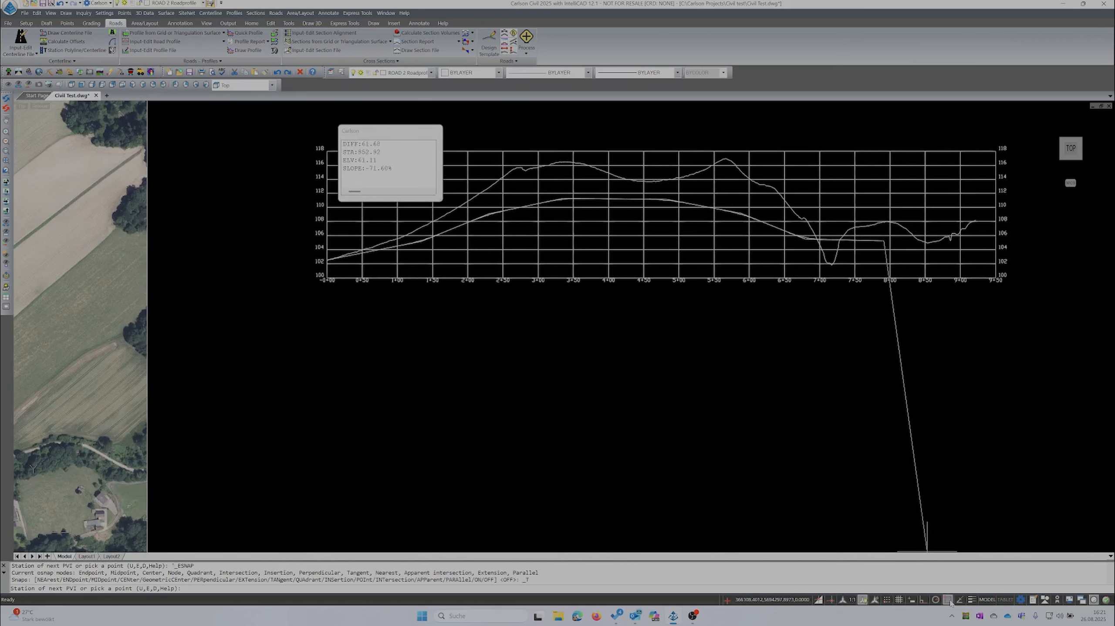
pyautogui.click(976, 217)
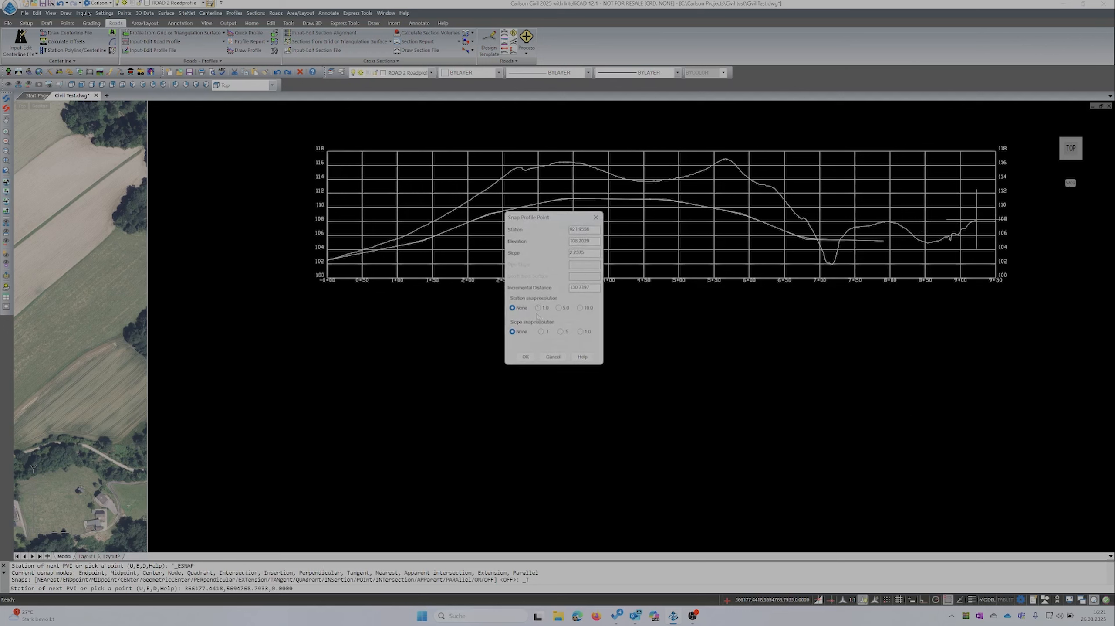
pyautogui.click(525, 356)
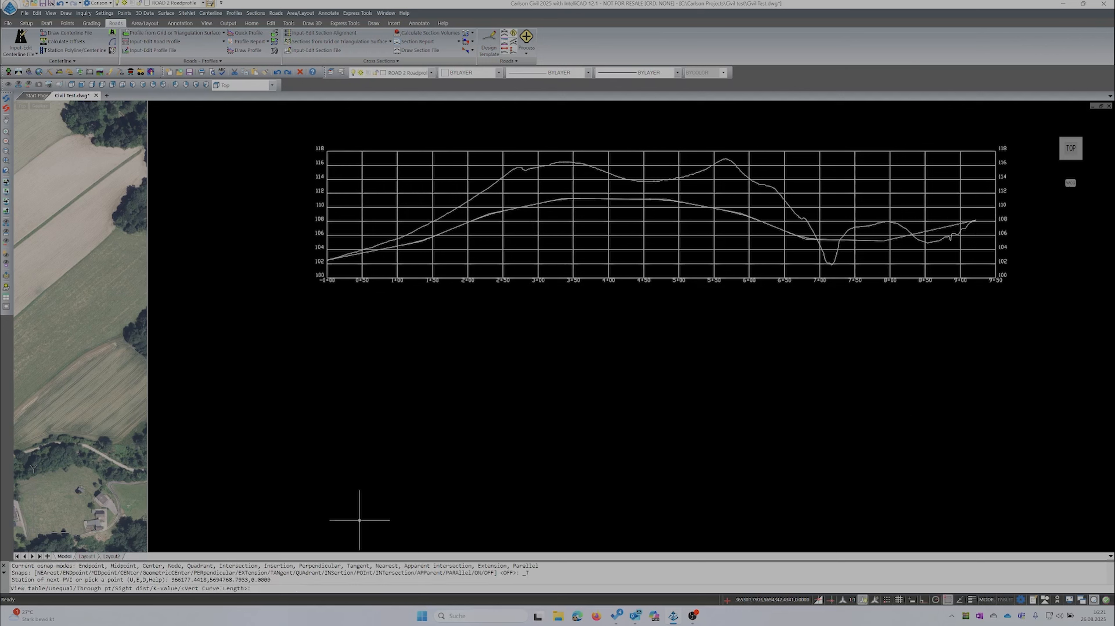
pyautogui.write('50')
pyautogui.press('Return')
pyautogui.press('Return')
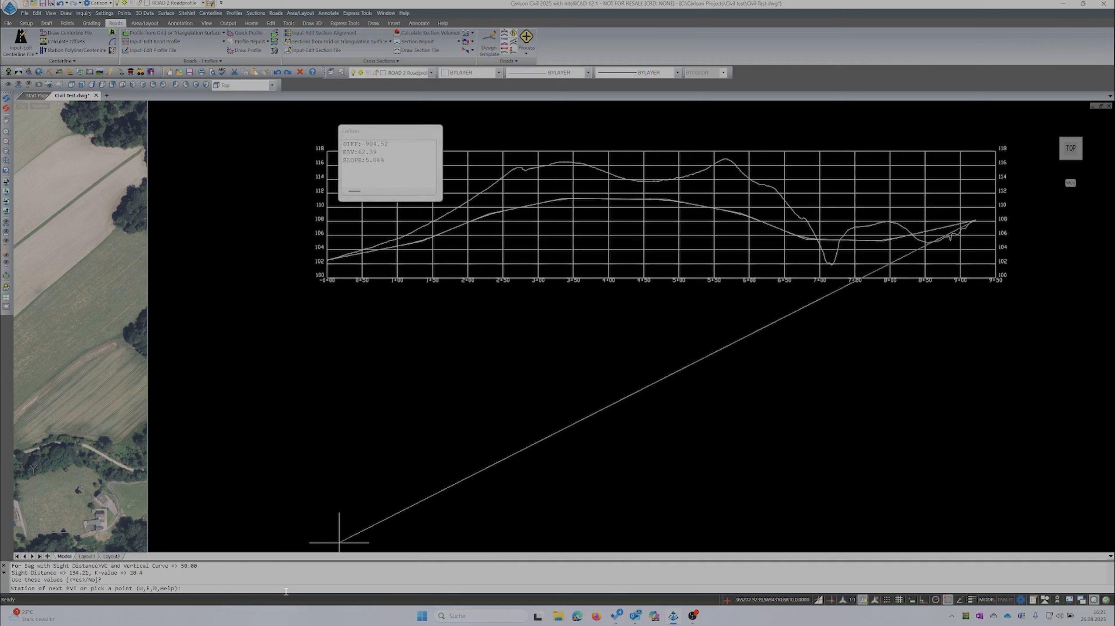
# Step: End the PVI input and draw the road profile without the PVC Point, Crest Point, Sag Point and Slope labels
pyautogui.write('e')
pyautogui.press('Return')
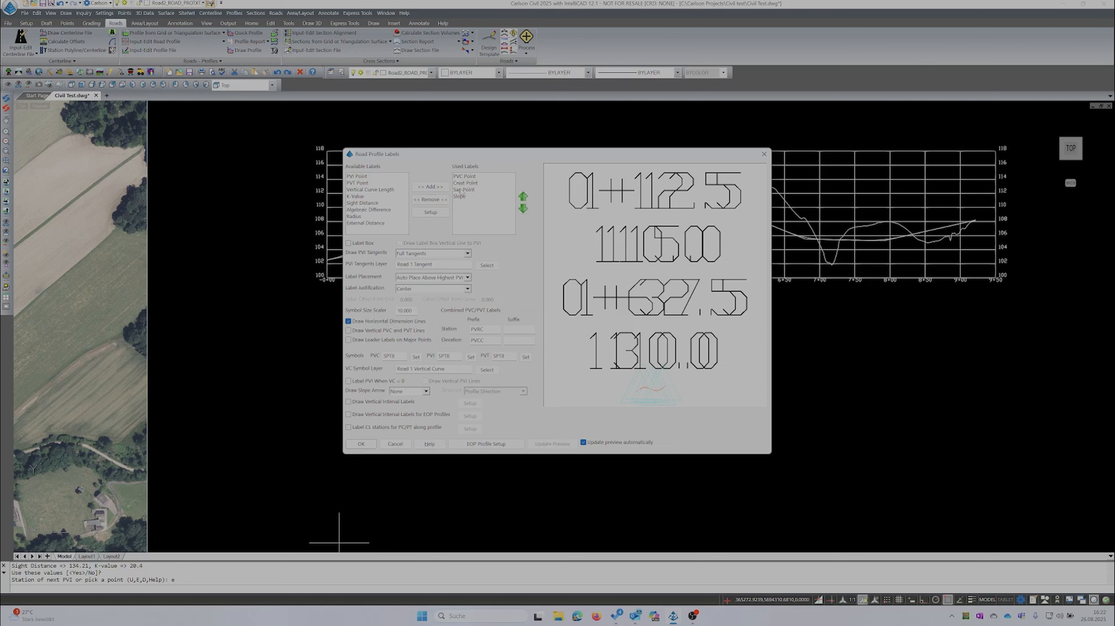
pyautogui.click(464, 176)
pyautogui.click(430, 201)
pyautogui.click(430, 201)
pyautogui.click(430, 201)
pyautogui.click(430, 201)
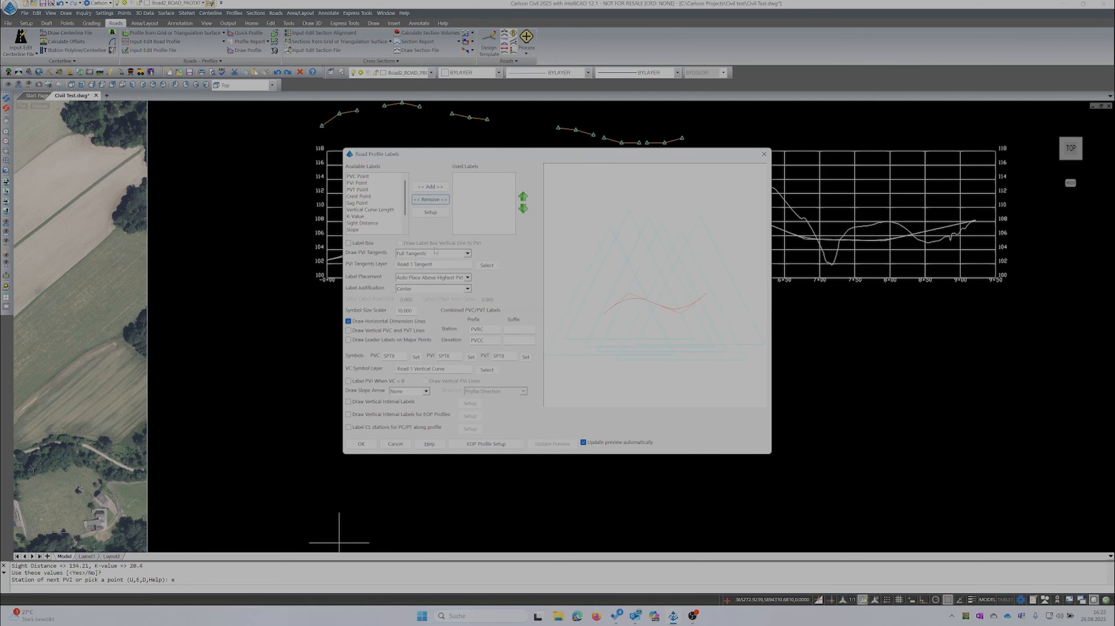
pyautogui.click(361, 444)
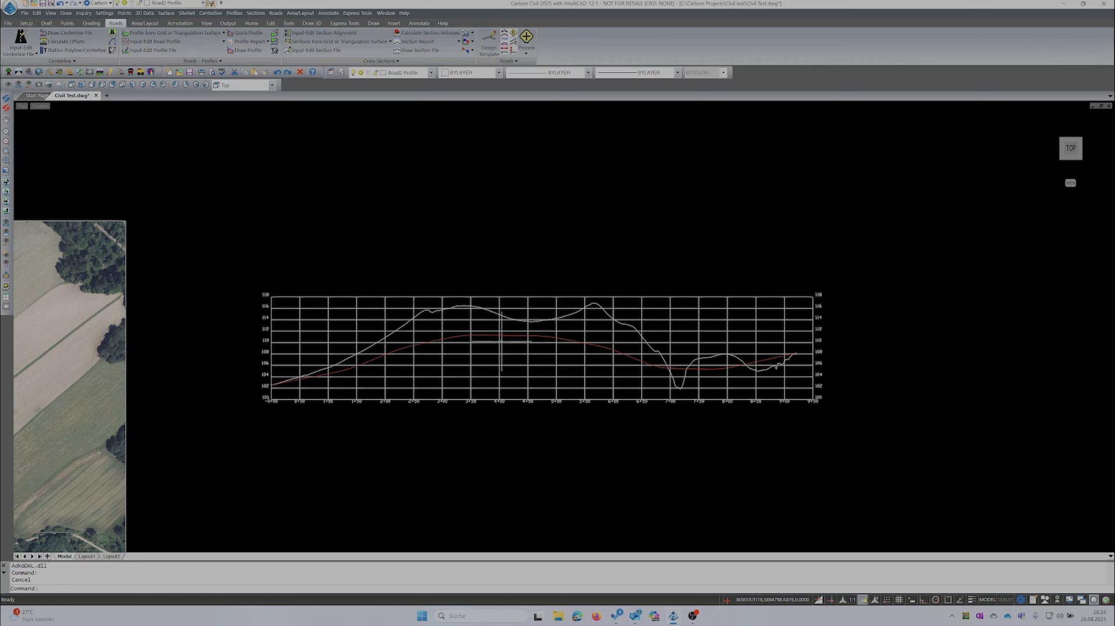
# Step: Open the existing road template ROAD 1.TPL in Design Template
pyautogui.scroll(-1, 237, 269)
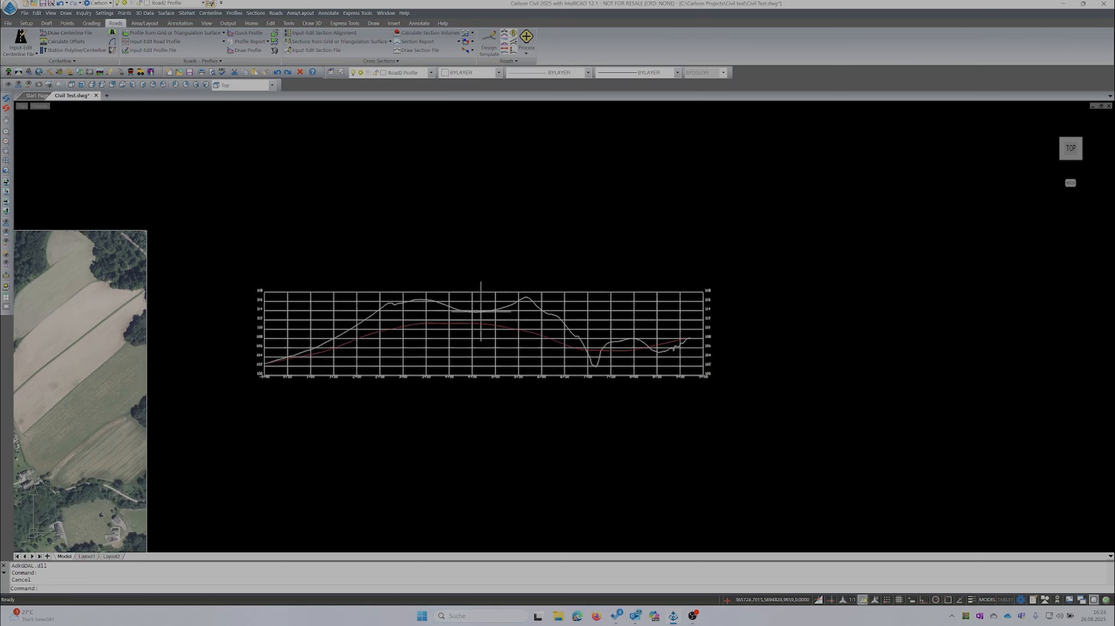
pyautogui.click(6, 120)
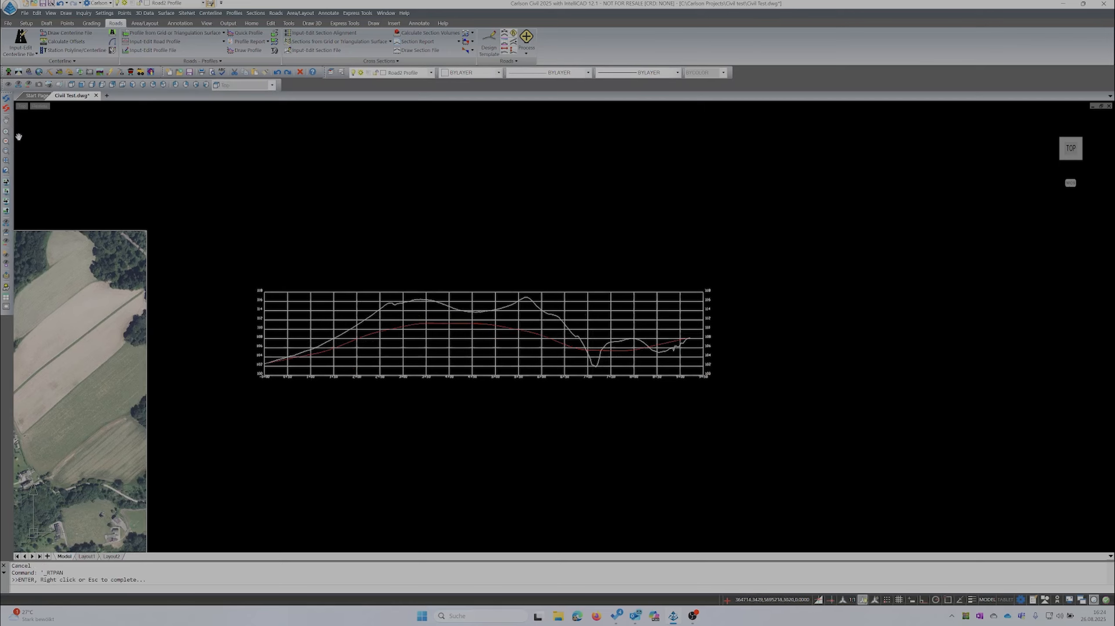
pyautogui.moveTo(90, 393)
pyautogui.mouseDown()
pyautogui.moveTo(347, 311)
pyautogui.moveTo(565, 292)
pyautogui.mouseUp()
pyautogui.scroll(-2, 500, 289)
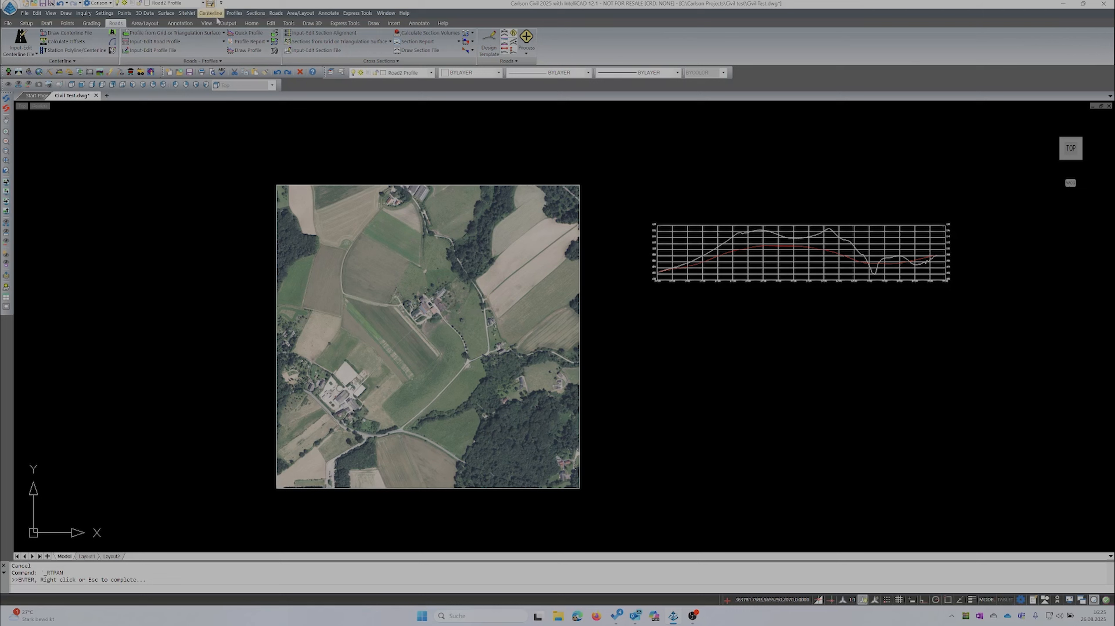
pyautogui.click(276, 13)
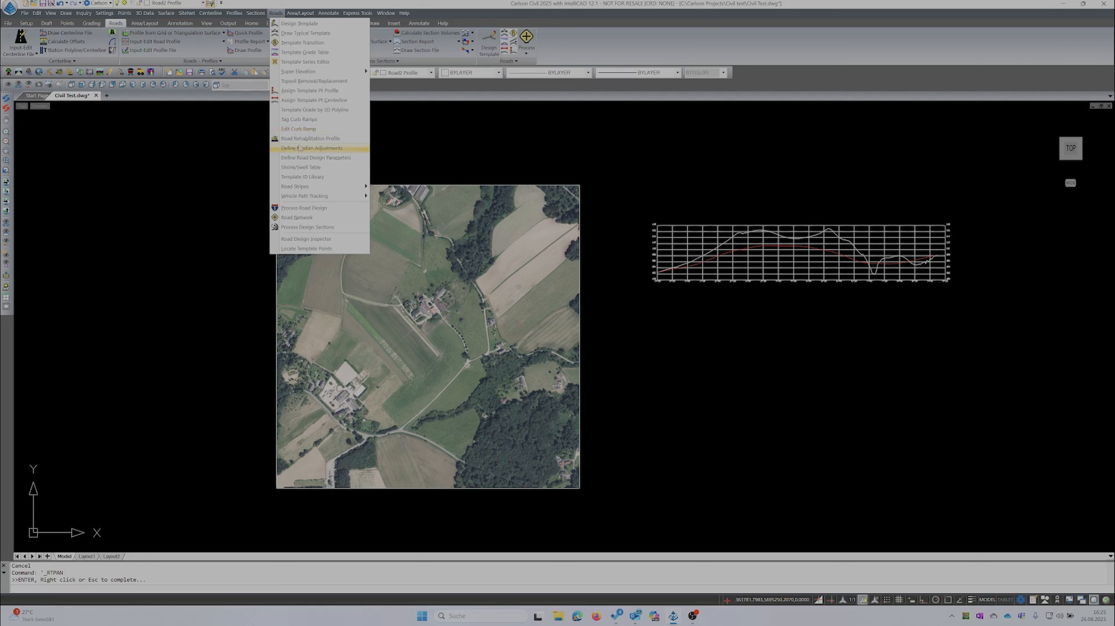
pyautogui.click(276, 12)
pyautogui.click(276, 13)
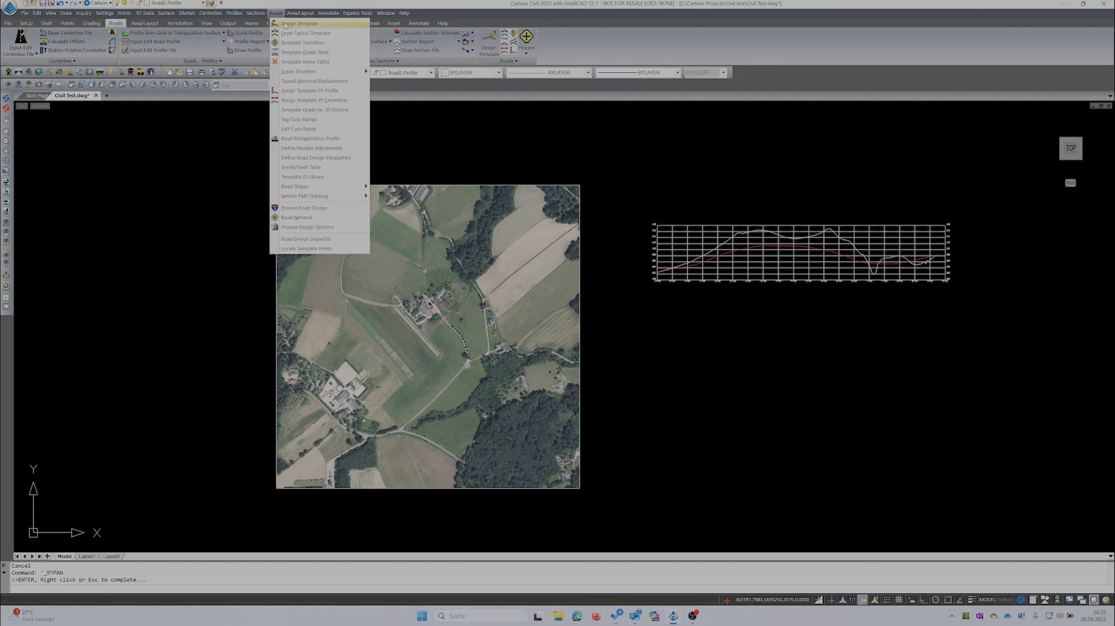
pyautogui.click(285, 24)
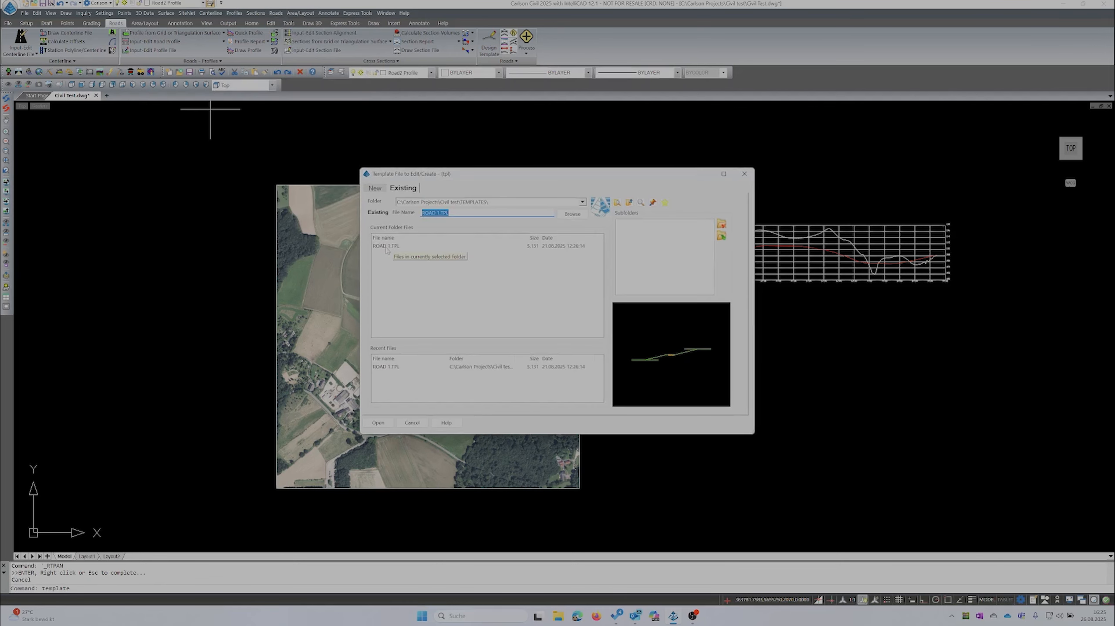
pyautogui.doubleClick(386, 246)
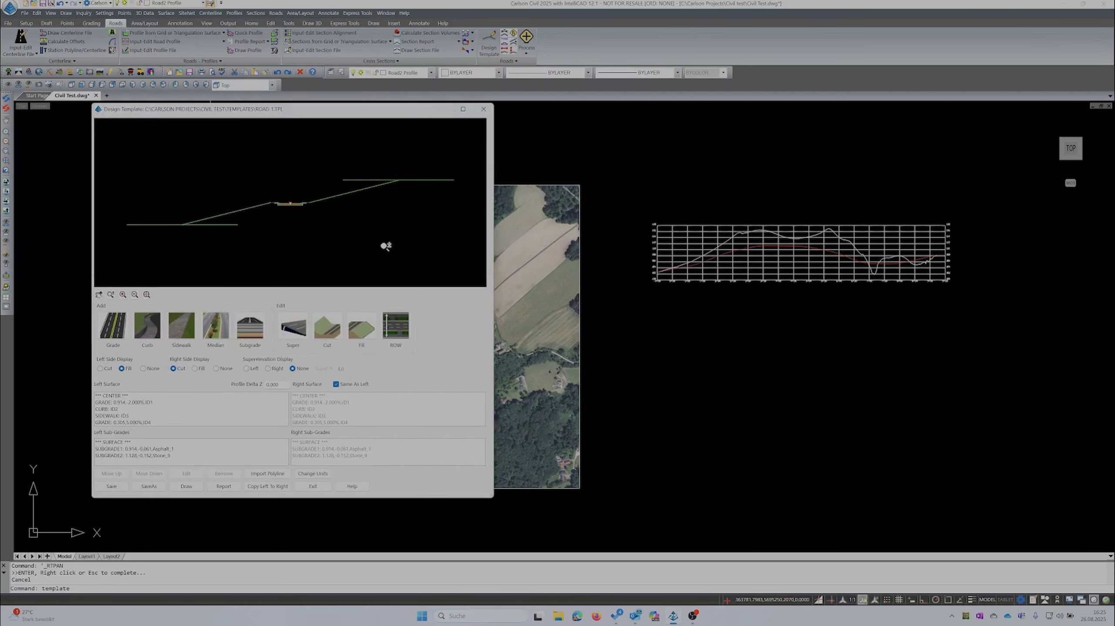
# Step: Examine the template's lane, curb, sidewalk, subgrade and side slopes in the preview, then exit the template without changes
pyautogui.moveTo(302, 116); pyautogui.dragTo(555, 122)
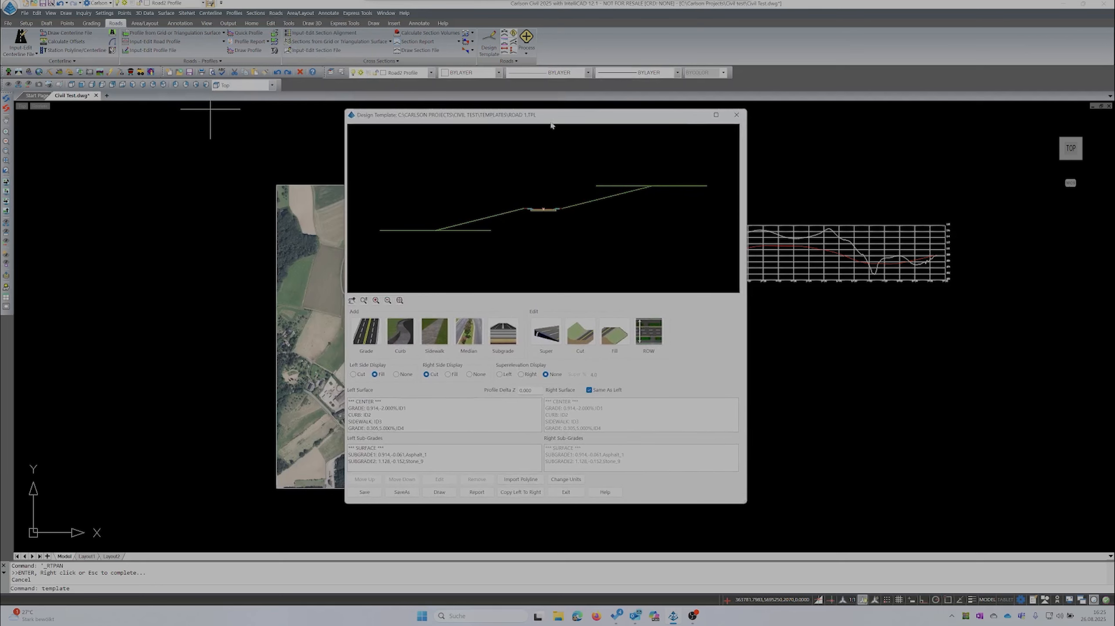
pyautogui.scroll(5, 542, 217)
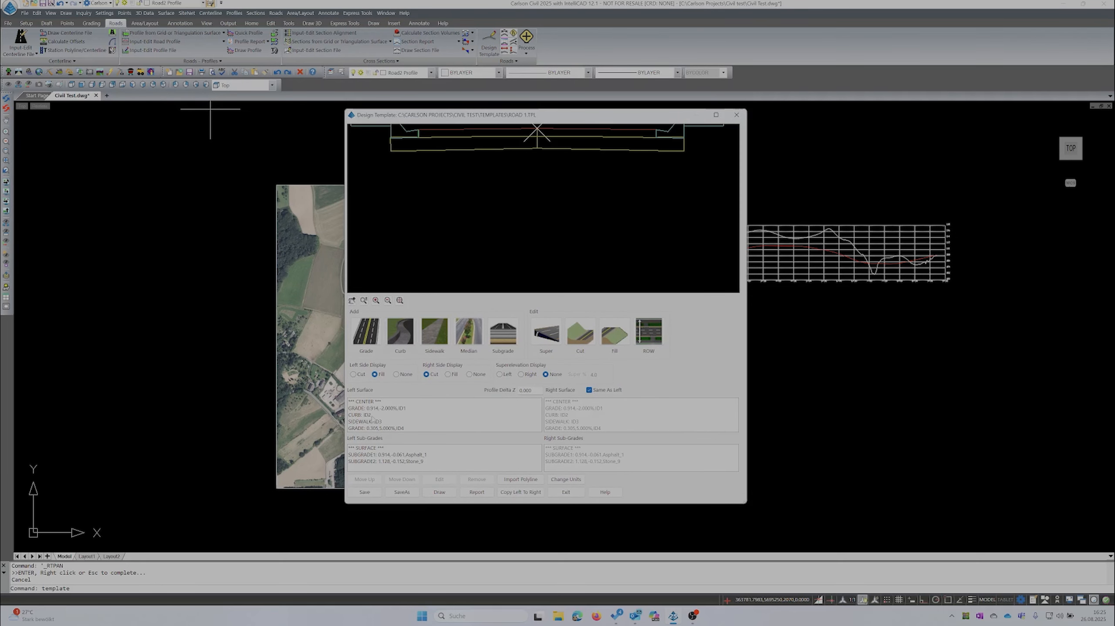
pyautogui.moveTo(517, 170); pyautogui.dragTo(524, 234)
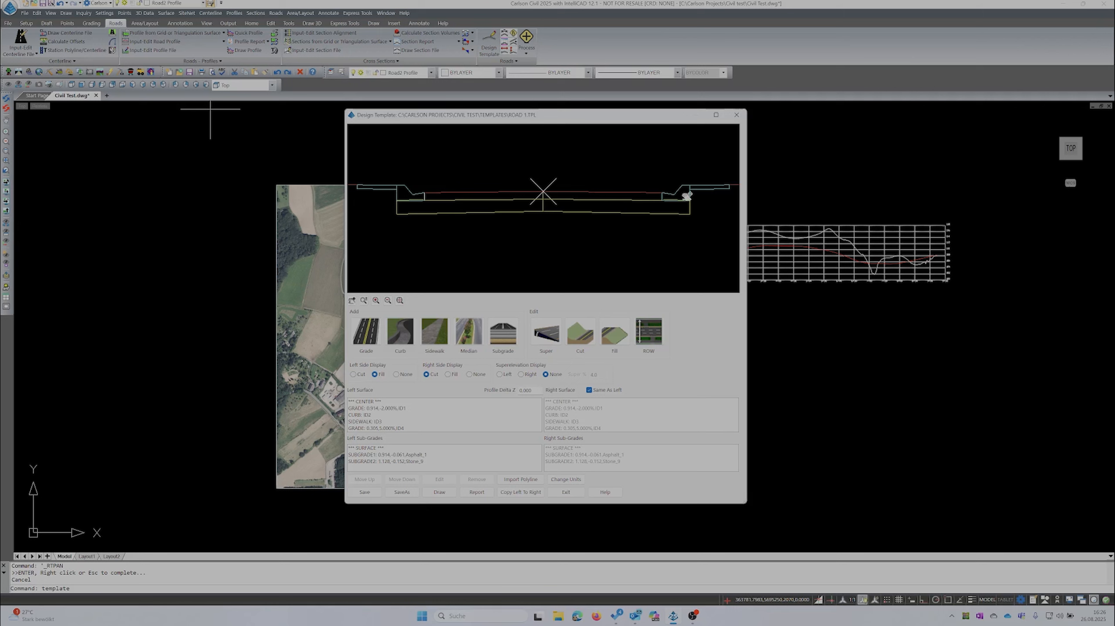
pyautogui.scroll(-2, 549, 224)
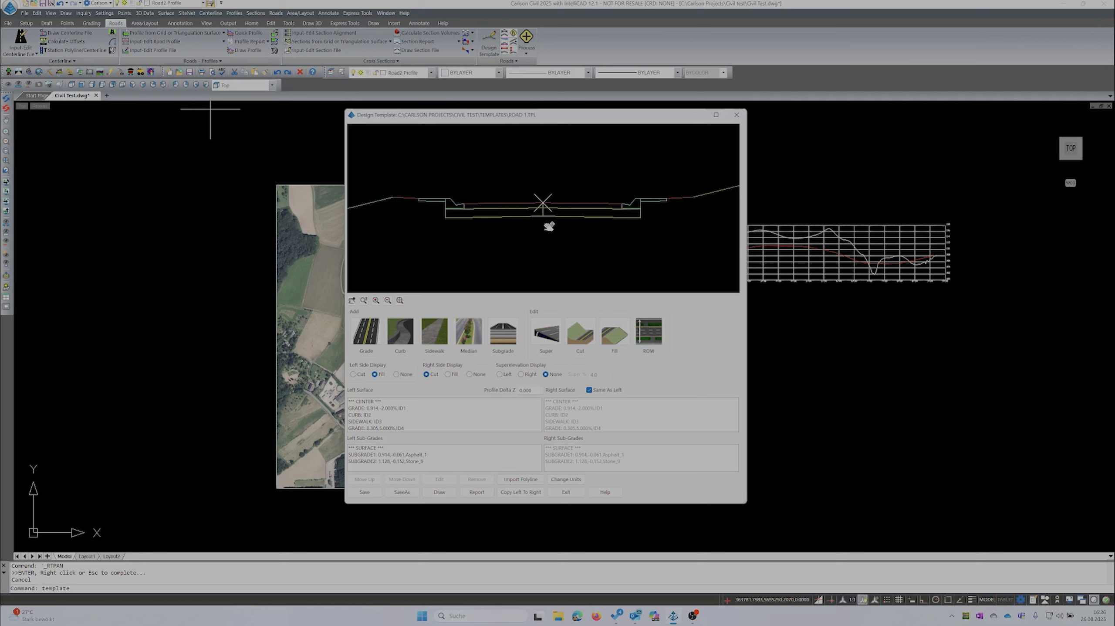
pyautogui.scroll(-1, 549, 226)
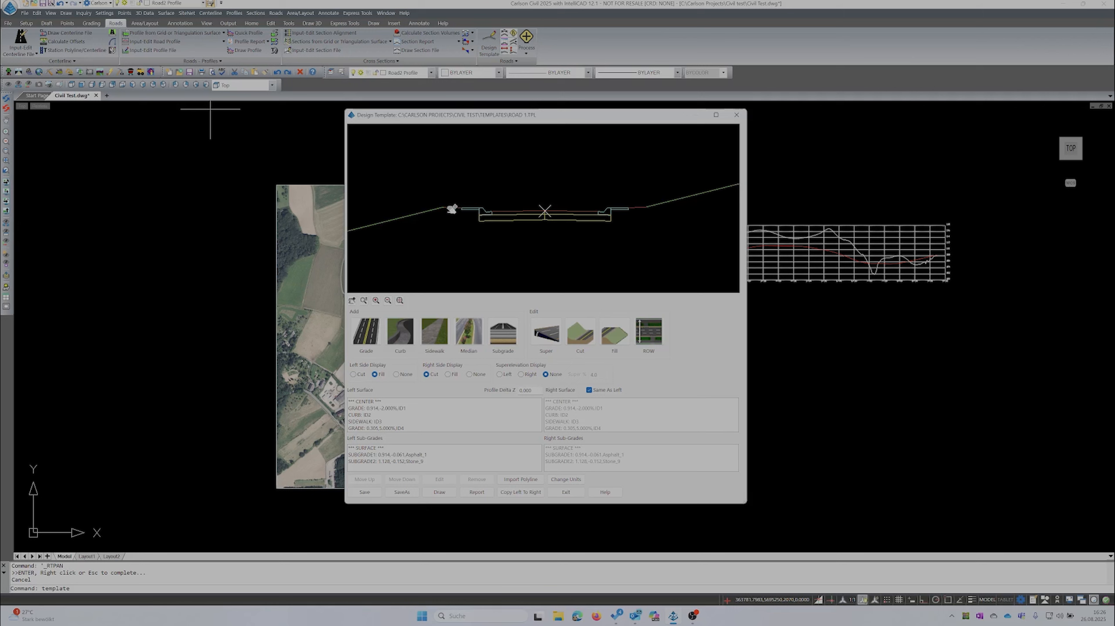
pyautogui.scroll(-3, 490, 221)
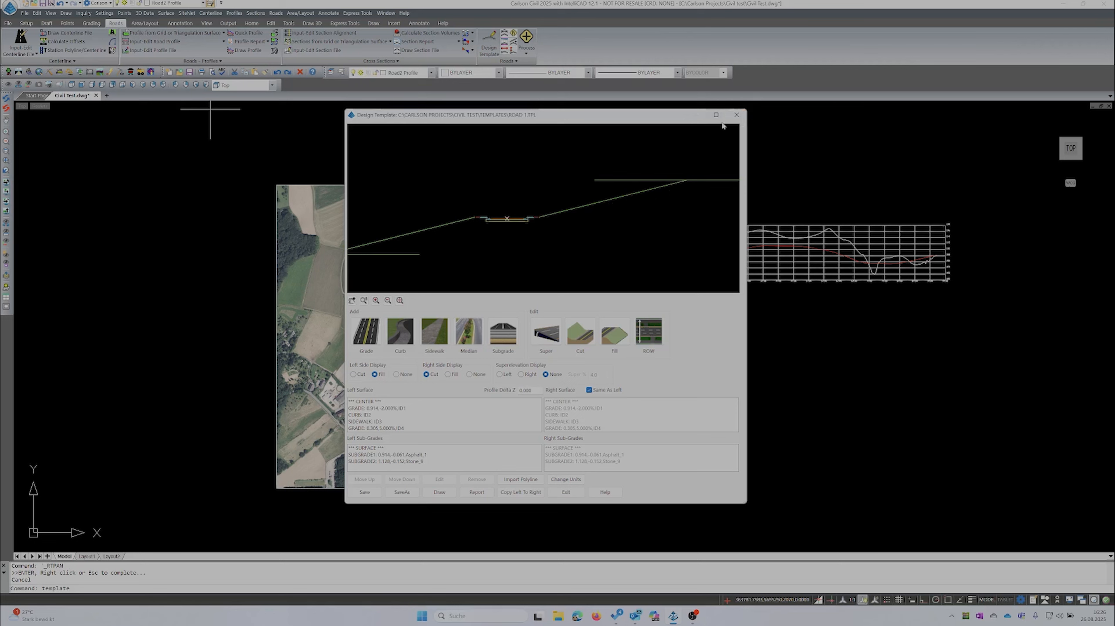
pyautogui.click(566, 492)
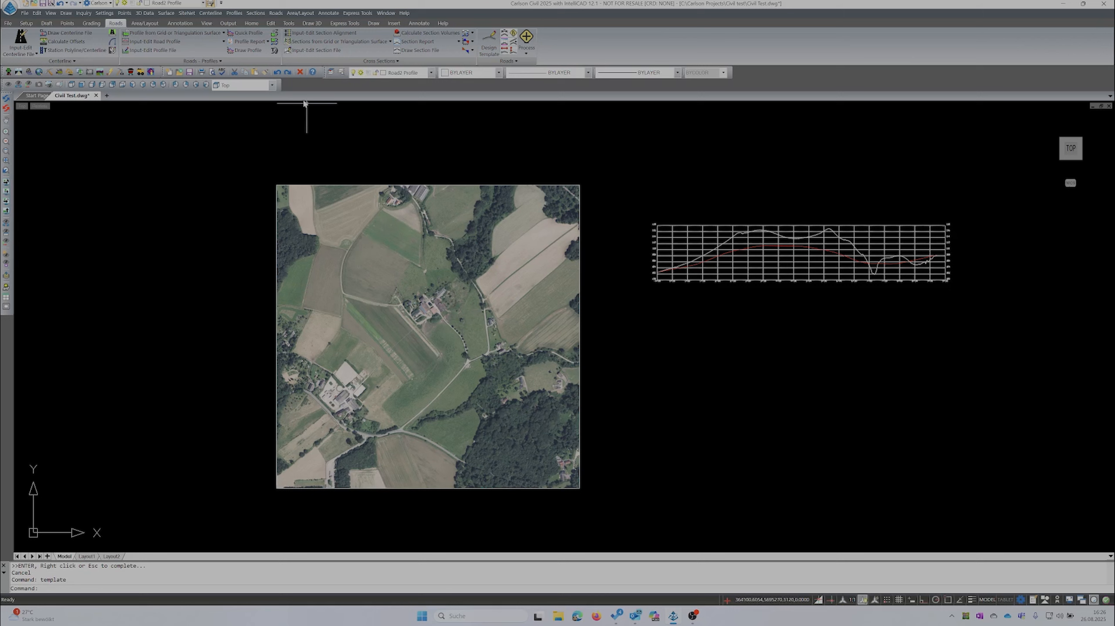
# Step: Start Process Road Design and set Road2.cl as the centerline input file
pyautogui.click(276, 13)
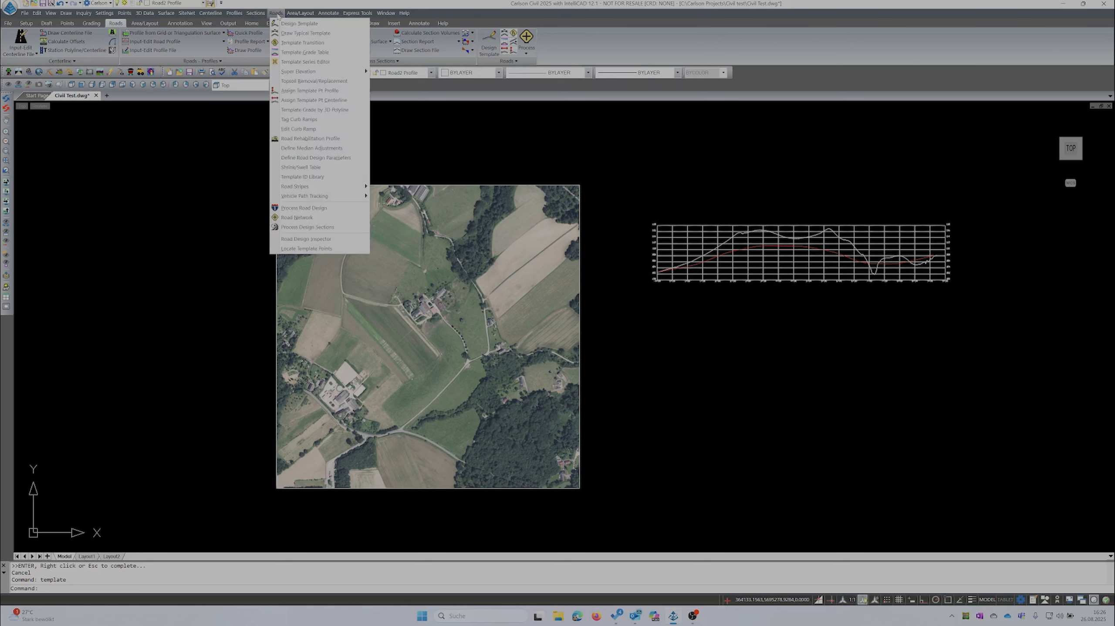
pyautogui.click(298, 209)
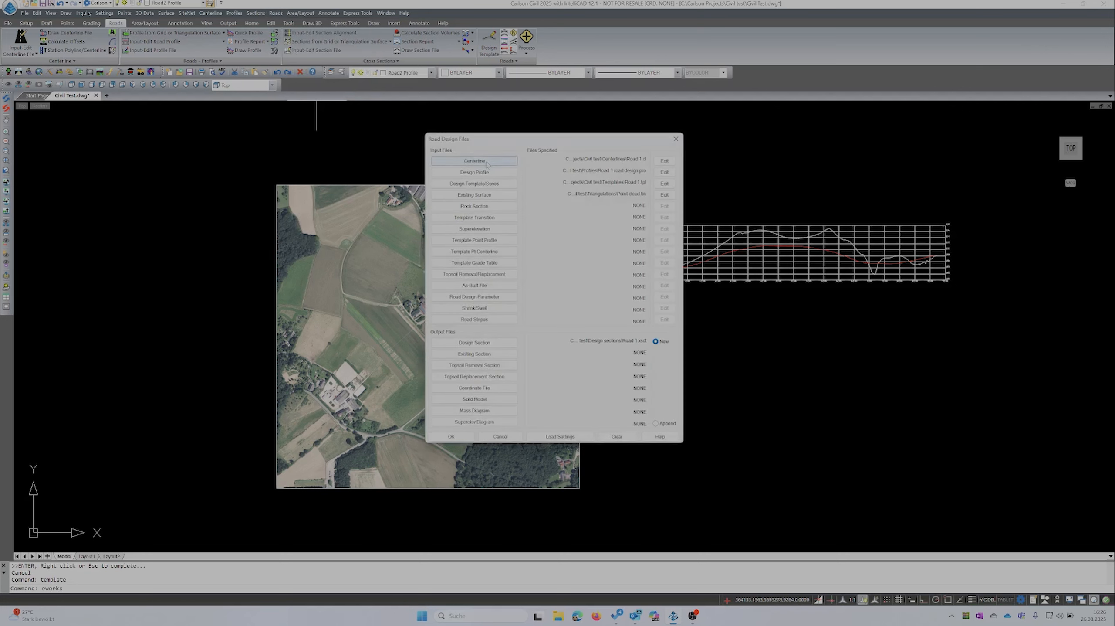
pyautogui.click(665, 161)
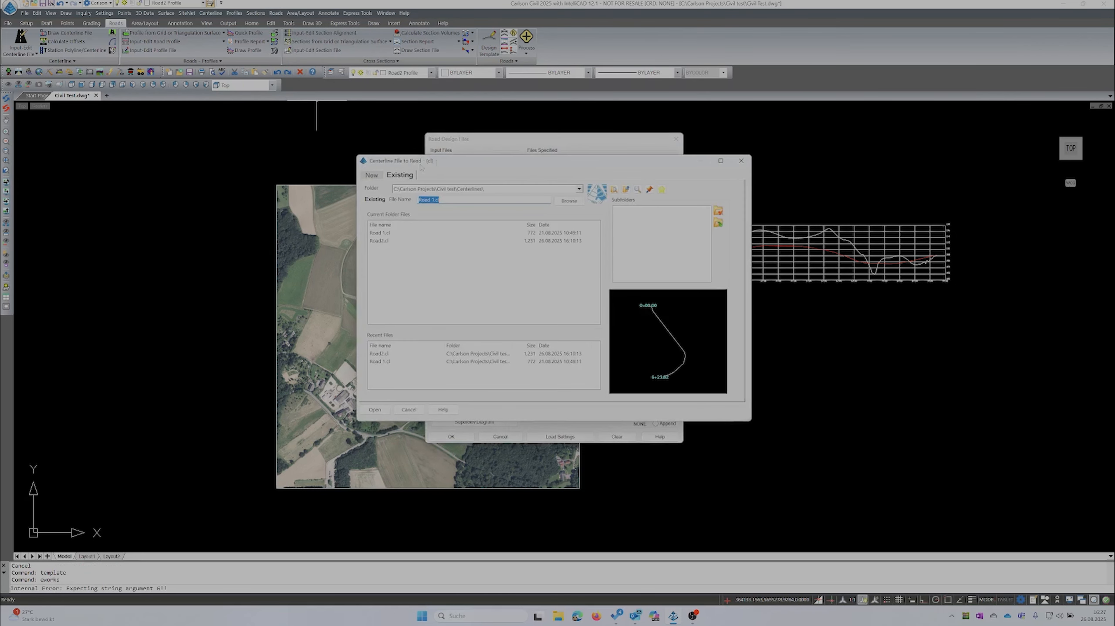
pyautogui.click(380, 241)
pyautogui.click(378, 410)
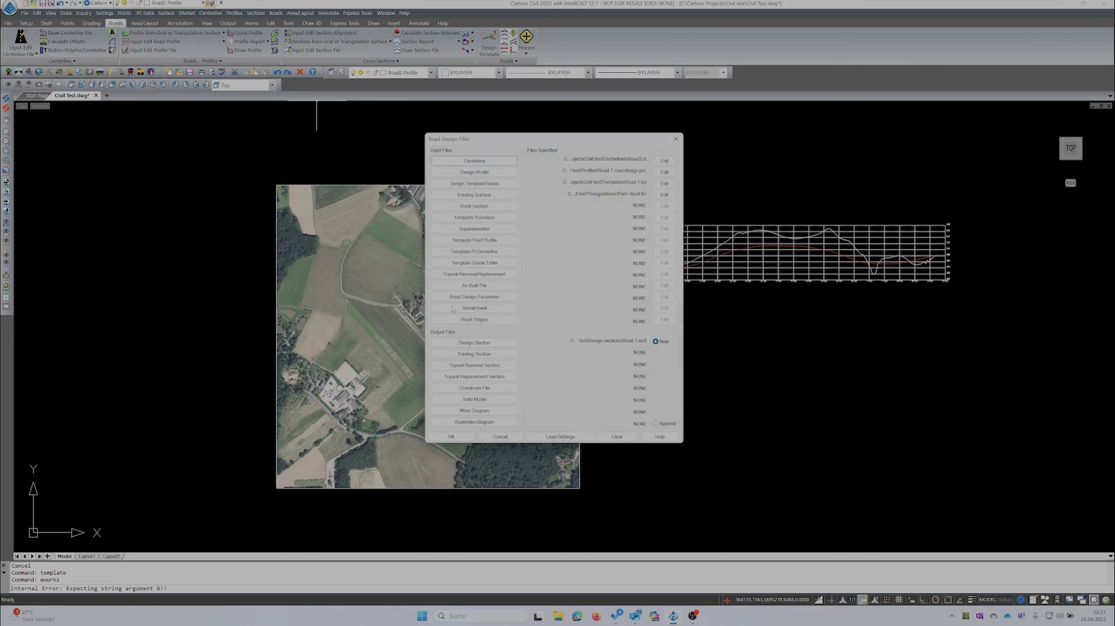
# Step: Assign Road 2 Road Design.pro as the design profile and ROAD 1.TPL as the design template
pyautogui.click(484, 175)
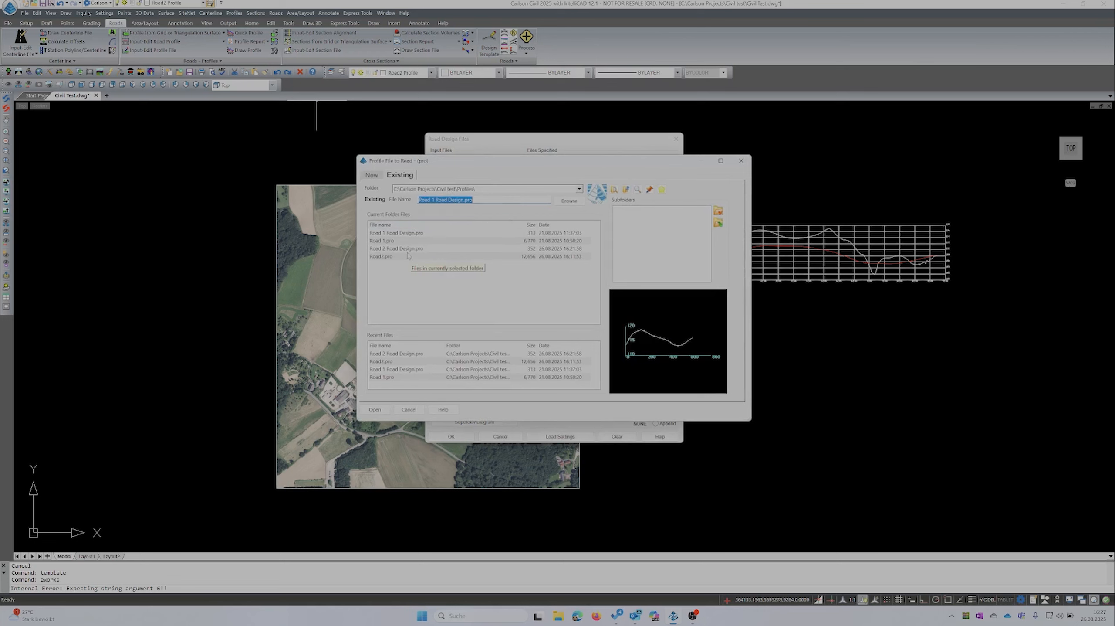
pyautogui.click(402, 249)
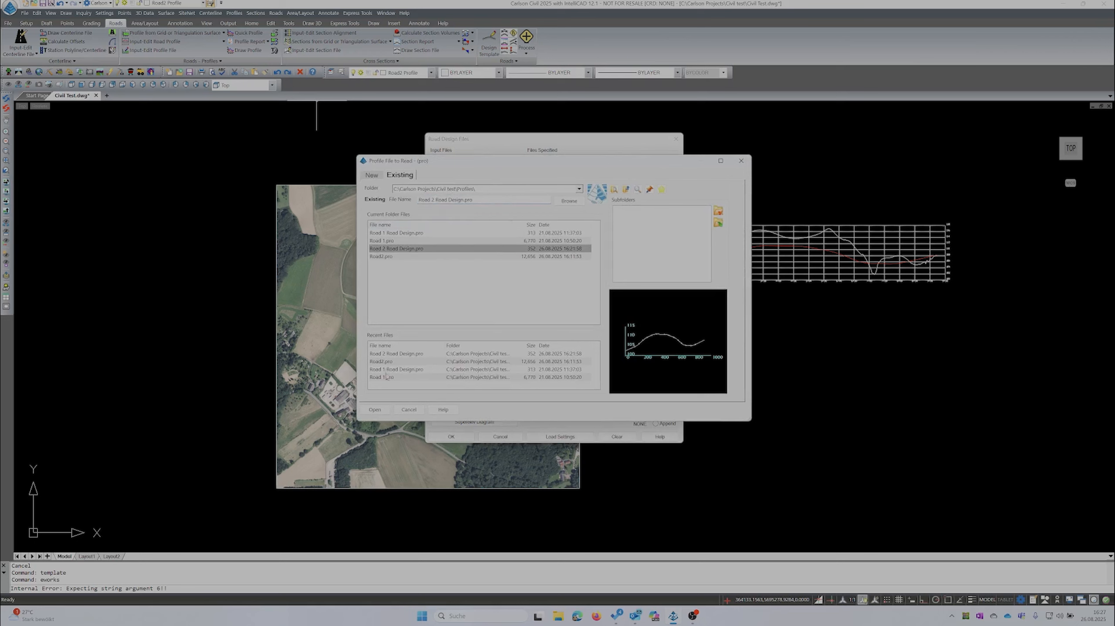
pyautogui.click(375, 409)
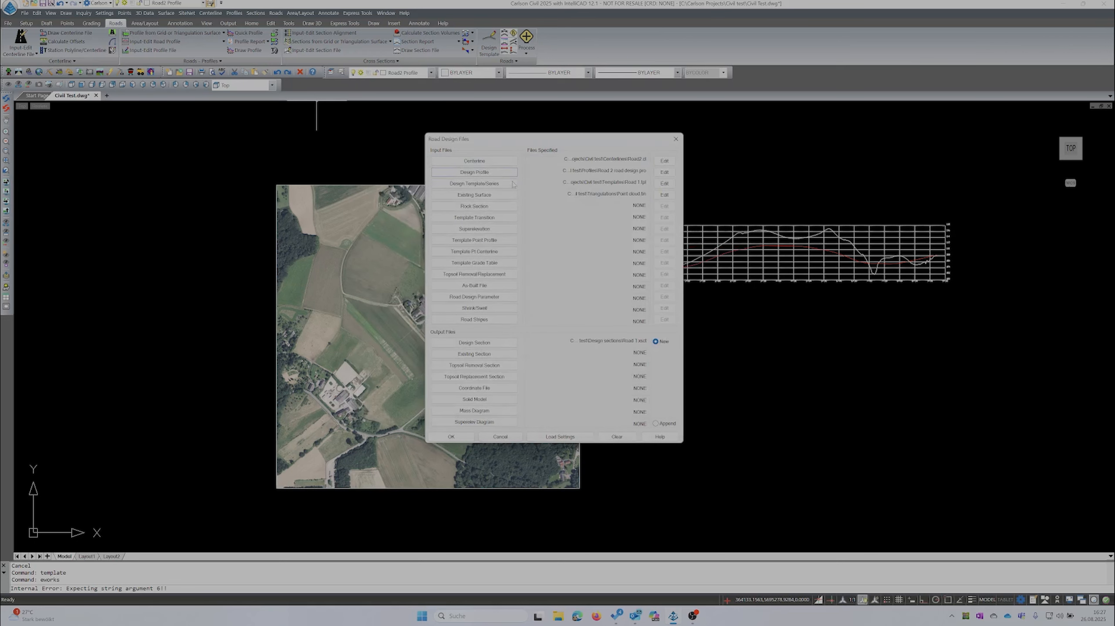
pyautogui.click(489, 186)
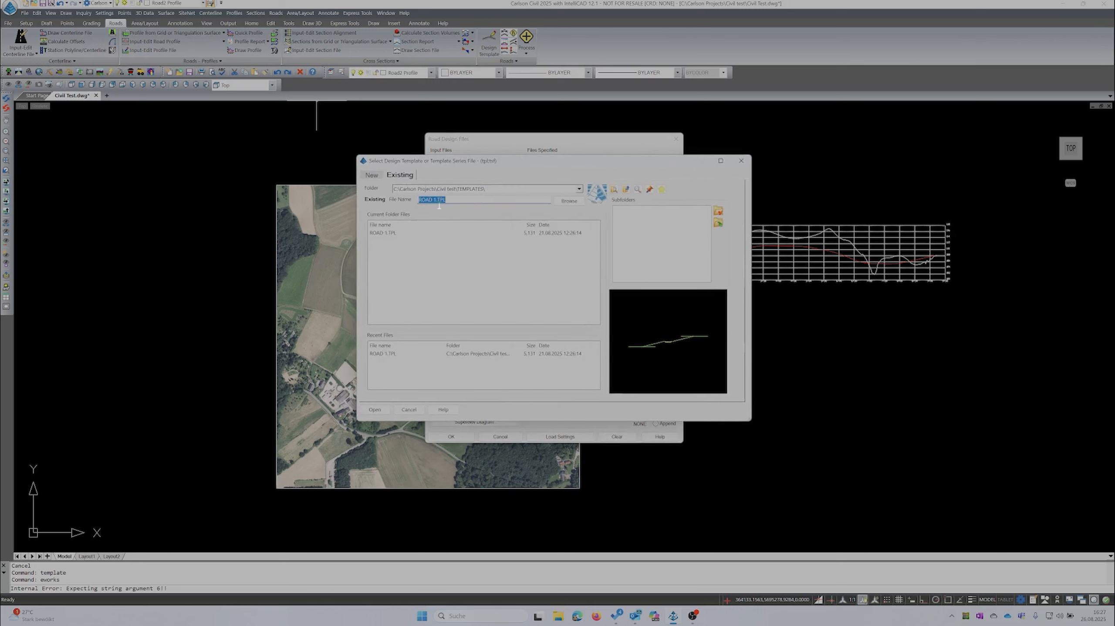
pyautogui.click(395, 233)
pyautogui.click(375, 410)
# Step: Assign DGM1.tin as the existing surface and Road 2.sct as the design section output, and accept the road design files
pyautogui.click(502, 198)
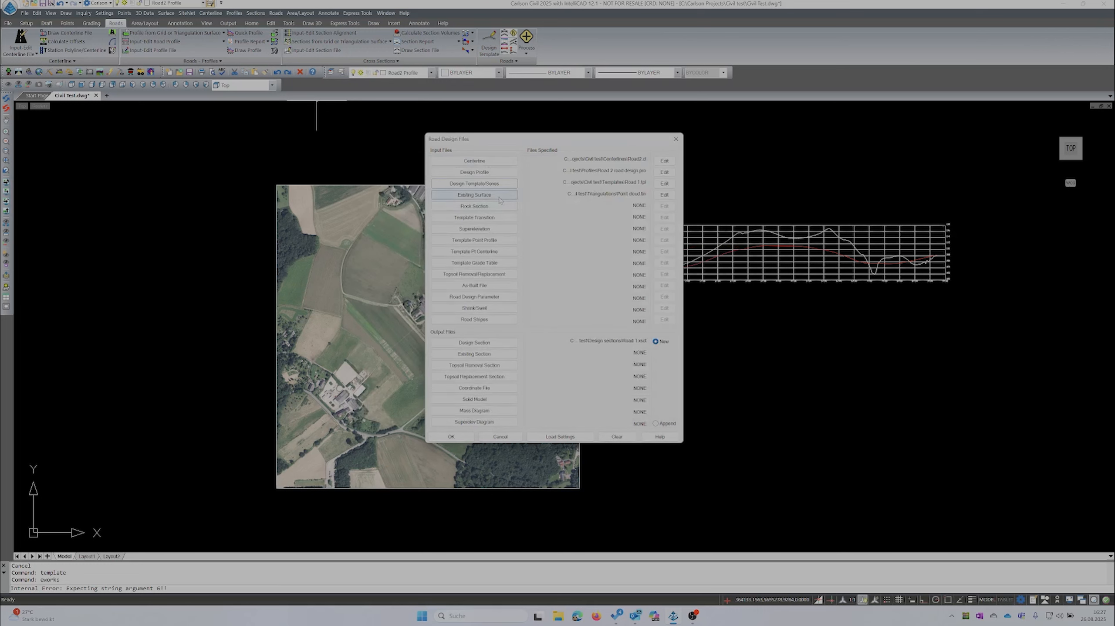
pyautogui.click(395, 233)
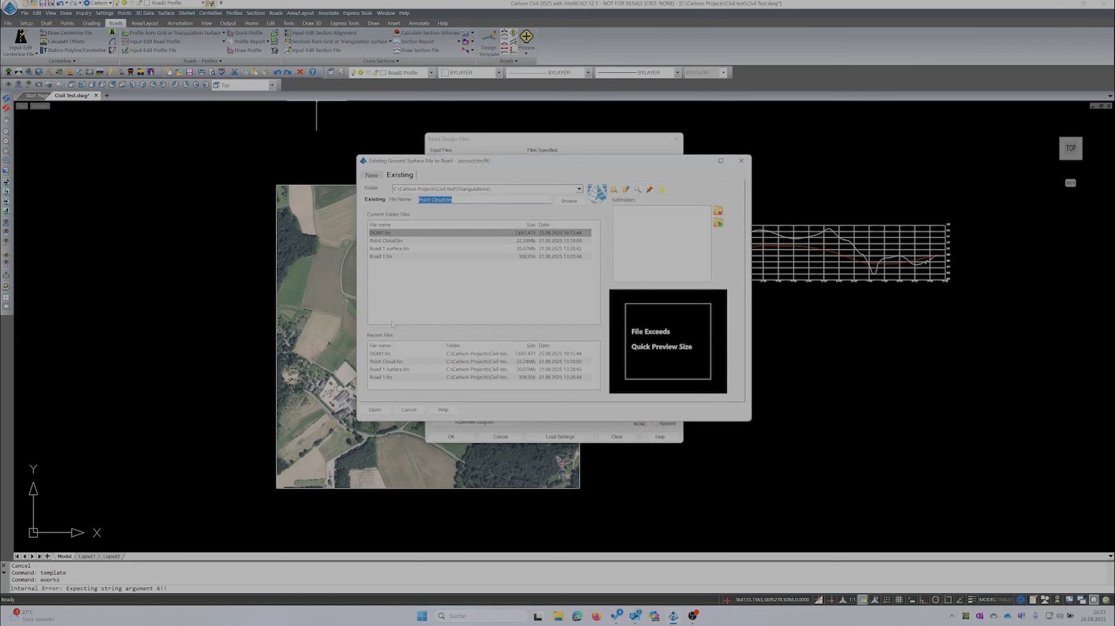
pyautogui.click(375, 412)
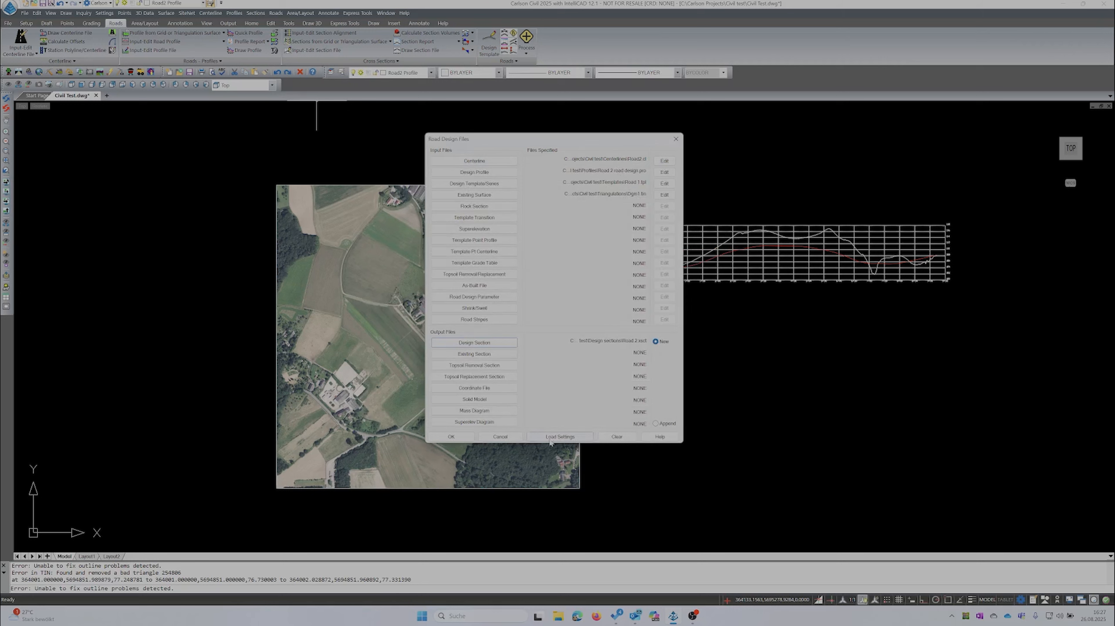
pyautogui.click(451, 436)
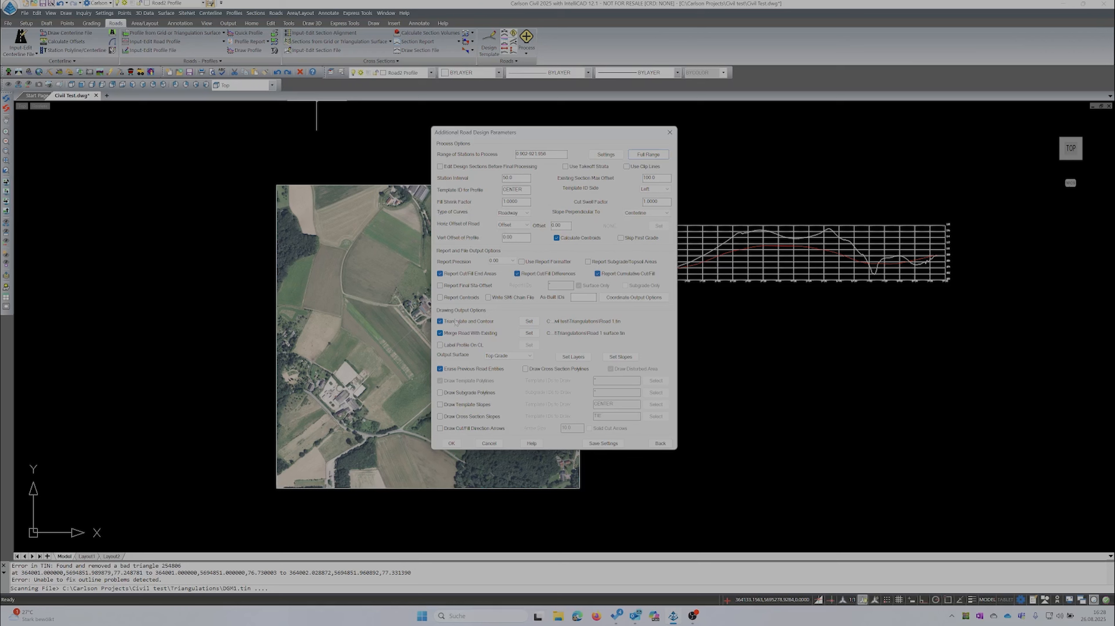
# Step: Keep Triangulate and Contour enabled and set its output triangulation file to Road 2.tin
pyautogui.click(441, 321)
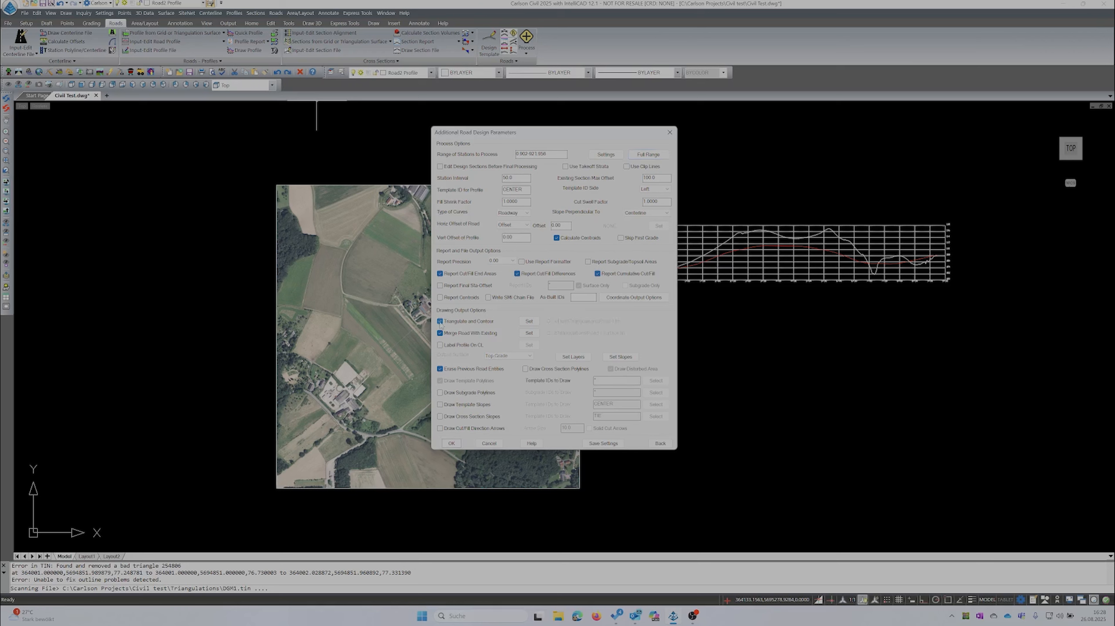
pyautogui.click(440, 321)
pyautogui.click(533, 324)
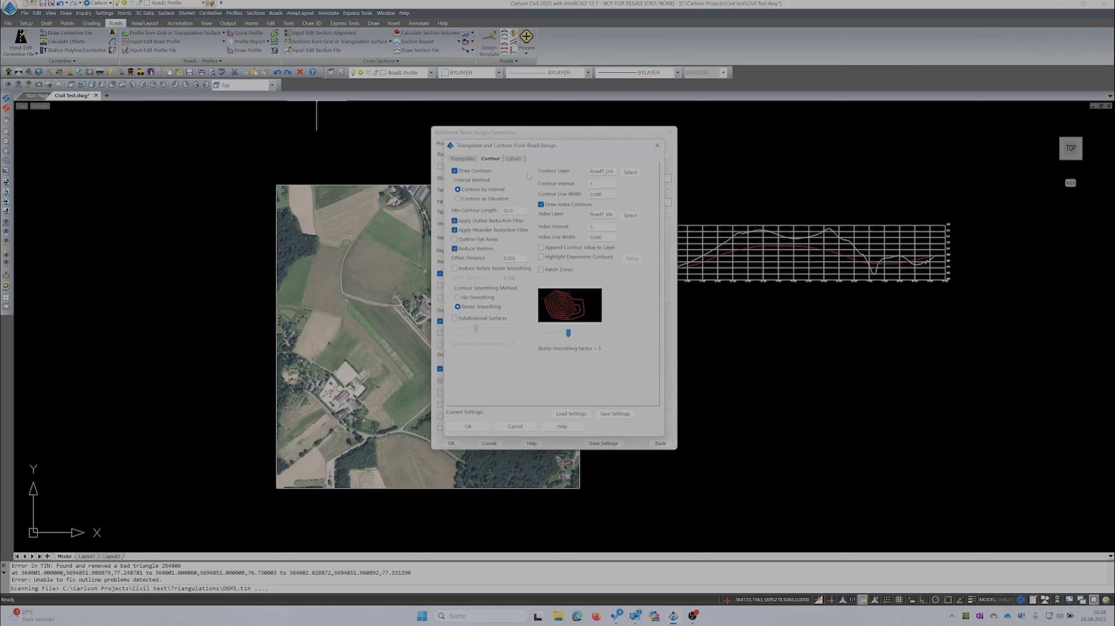
pyautogui.click(462, 158)
pyautogui.click(565, 173)
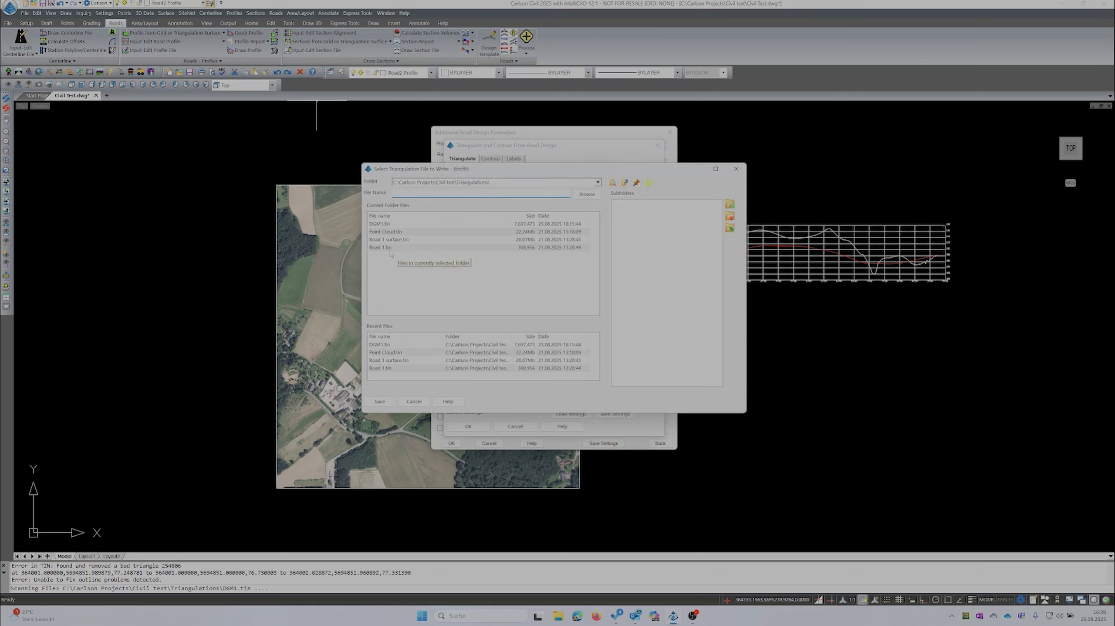
pyautogui.click(384, 248)
pyautogui.click(407, 193)
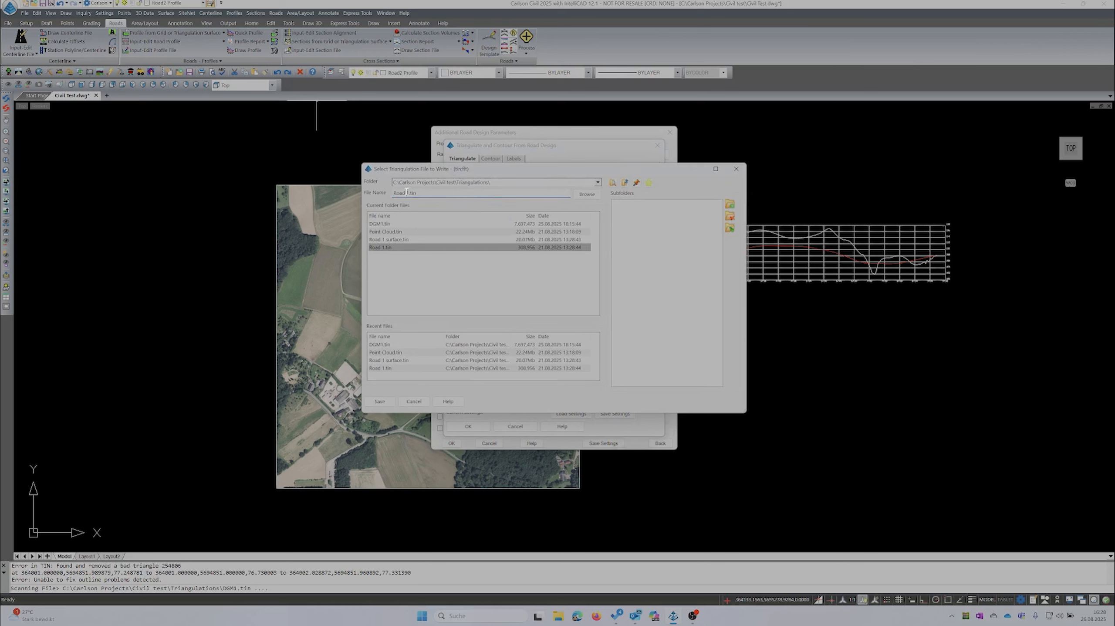
pyautogui.click(408, 193)
pyautogui.press('BackSpace')
pyautogui.write('2')
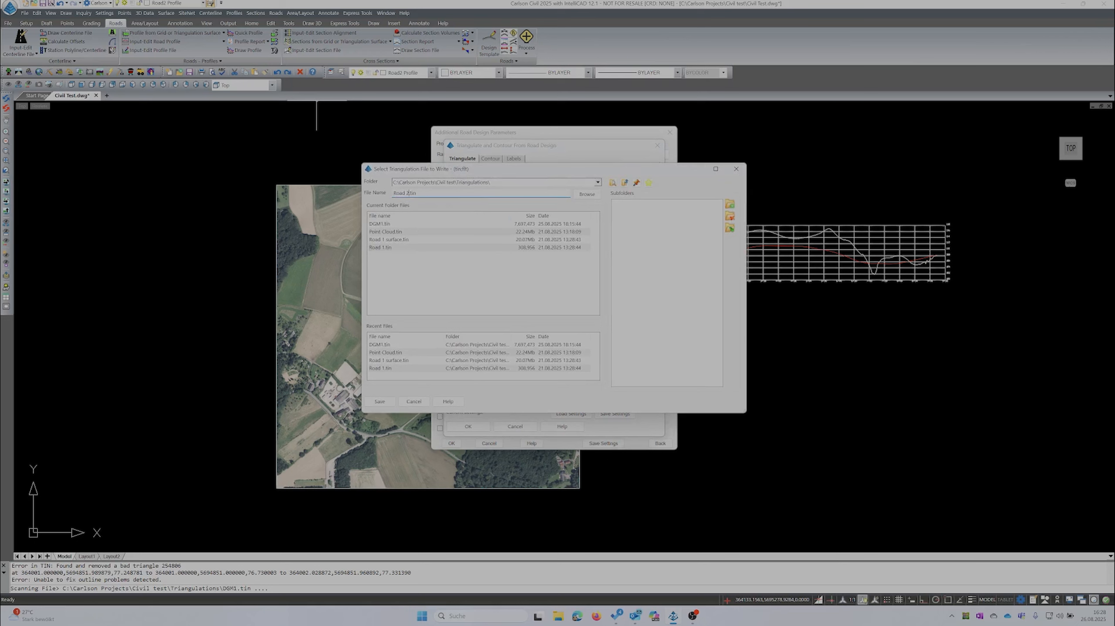
pyautogui.click(380, 401)
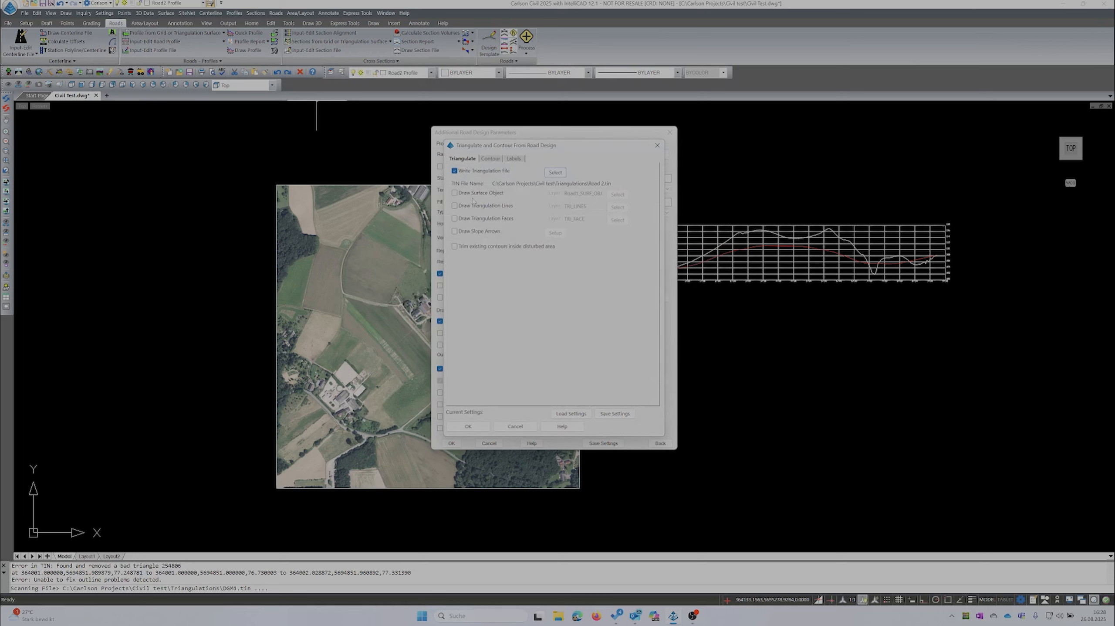
pyautogui.click(475, 429)
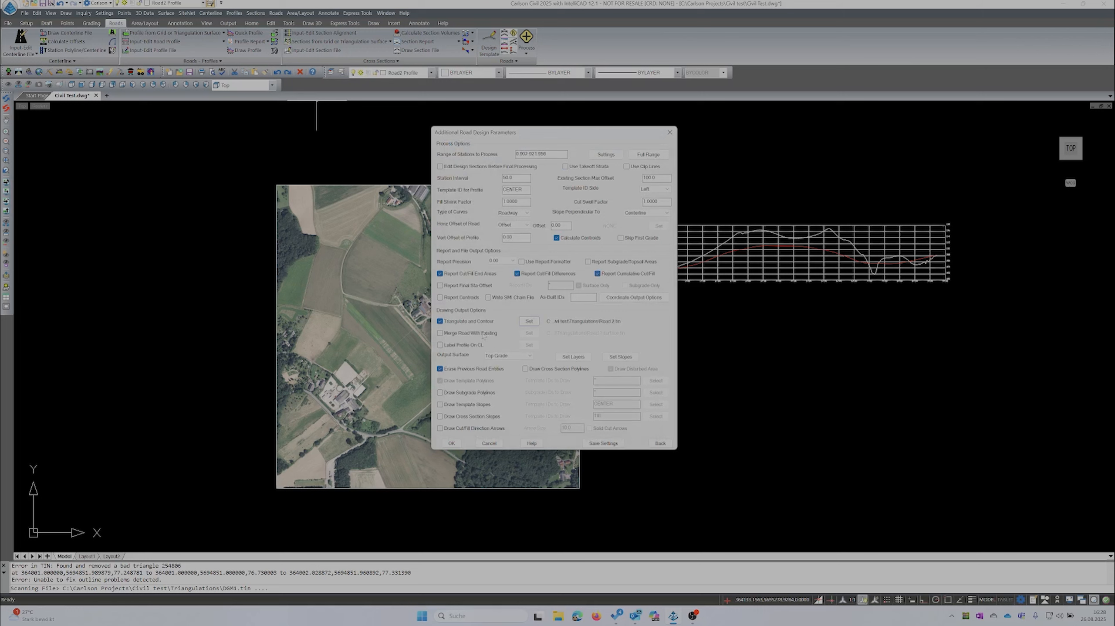
# Step: Enable Merge Road With Existing with Road 2 surface.tin as the output surface, and process the road design
pyautogui.click(440, 332)
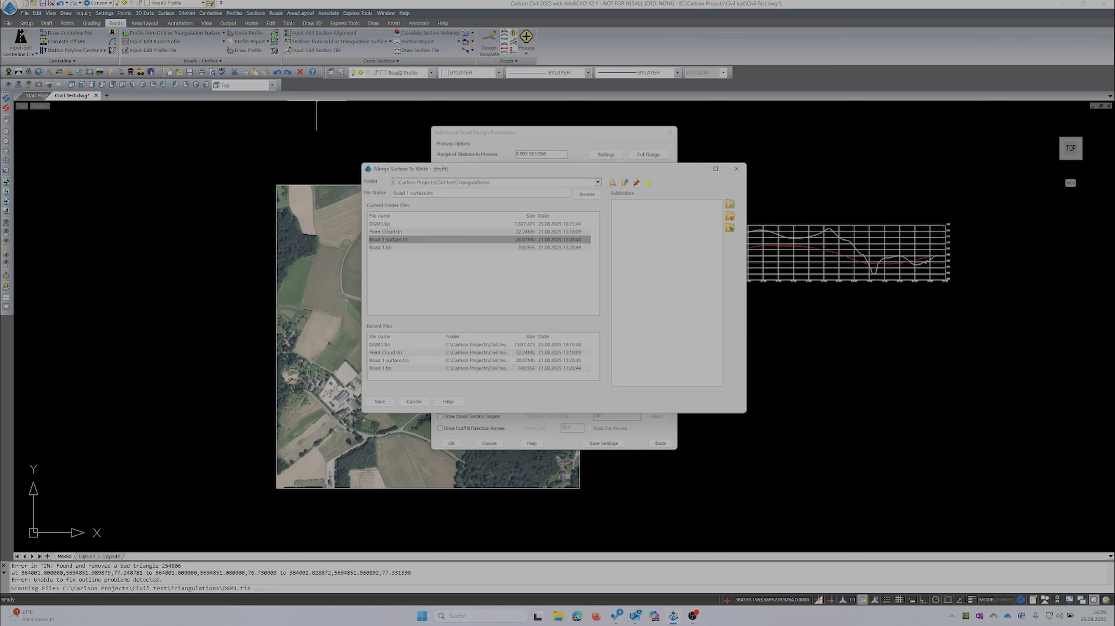
pyautogui.click(407, 193)
pyautogui.write('2')
pyautogui.press('Delete')
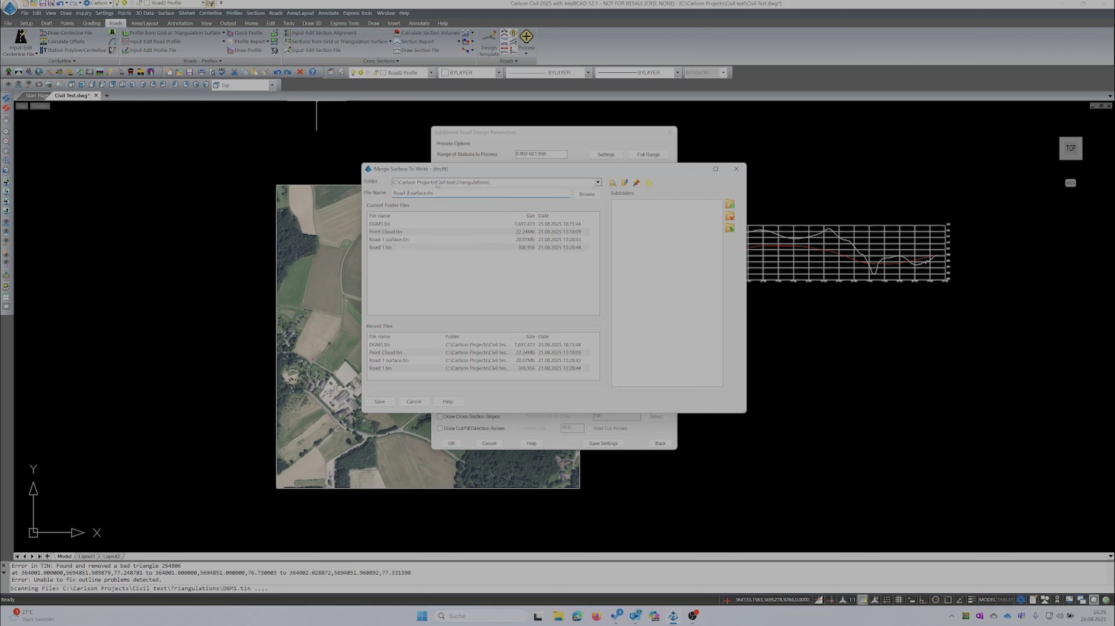
pyautogui.click(380, 402)
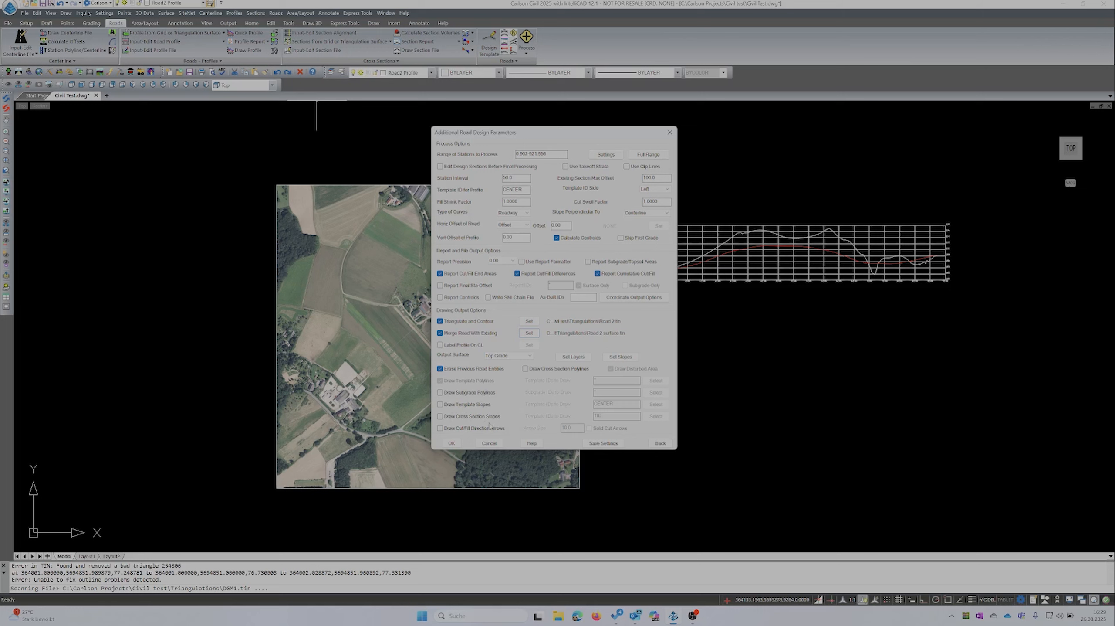
pyautogui.click(451, 444)
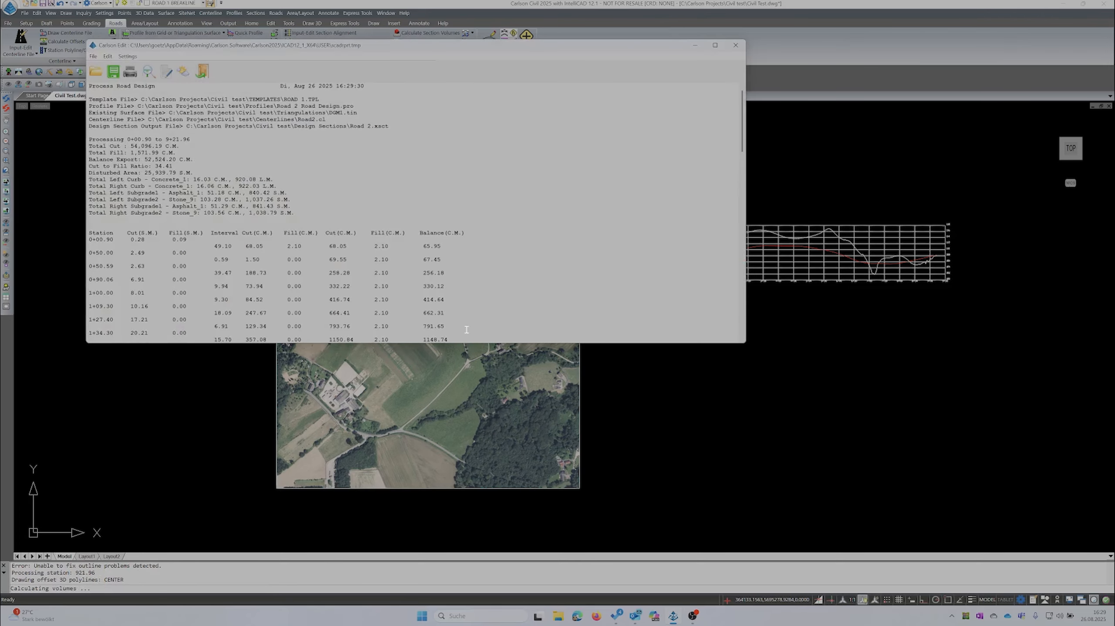
# Step: Review the Process Road Design report's cut and fill volumes through the last station, and exit the report
pyautogui.moveTo(748, 327); pyautogui.dragTo(812, 319)
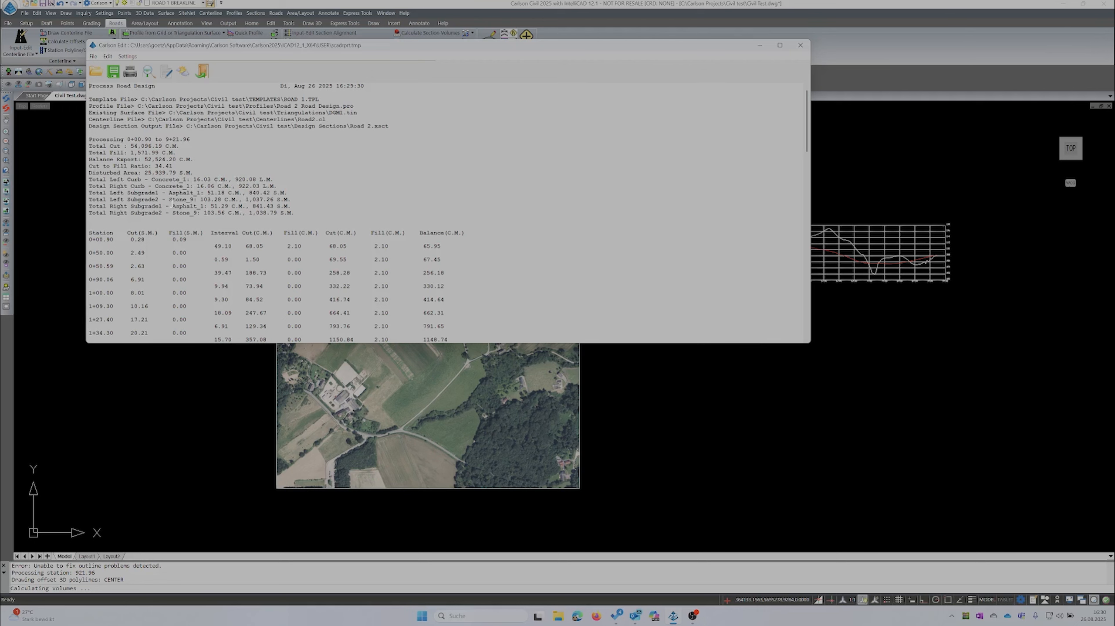
pyautogui.scroll(-6, 580, 215)
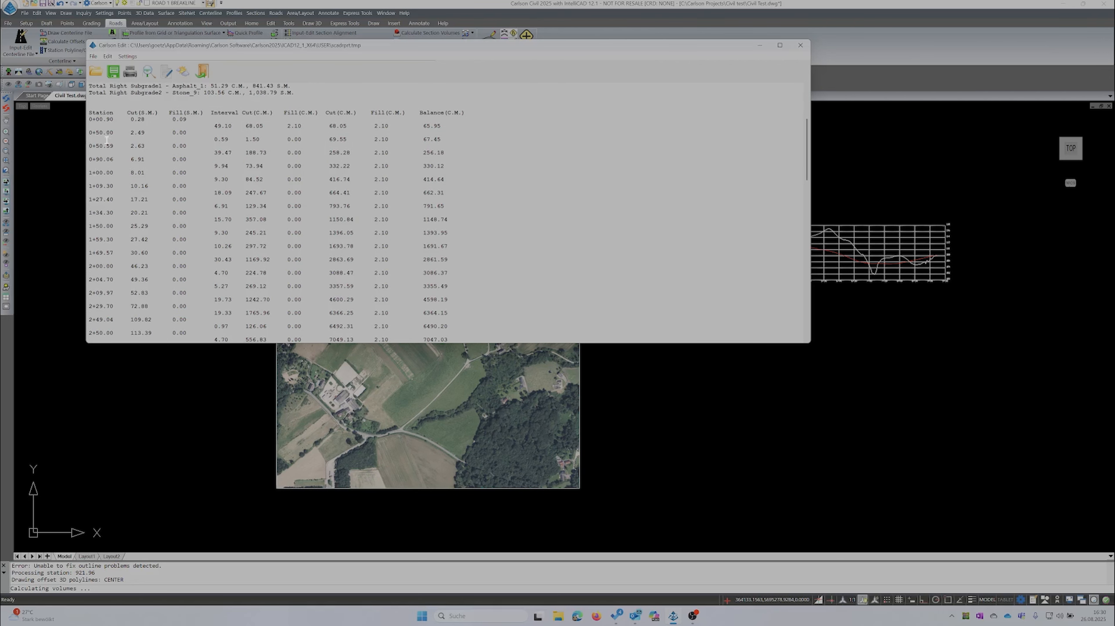
pyautogui.scroll(-15, 471, 146)
pyautogui.scroll(-7, 482, 157)
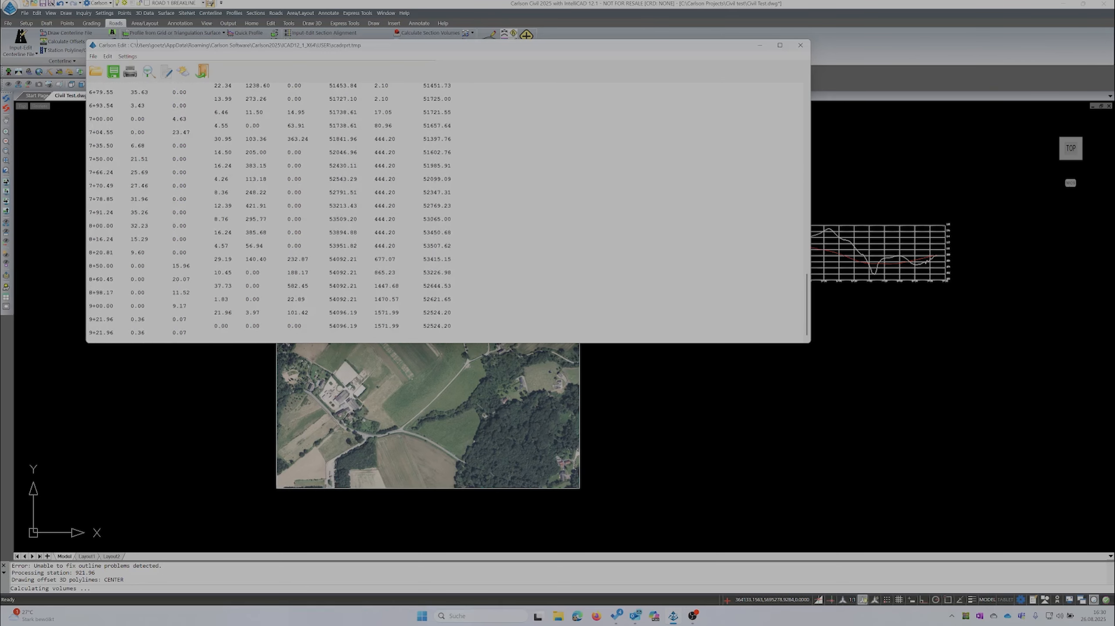
pyautogui.moveTo(393, 47)
pyautogui.mouseDown()
pyautogui.moveTo(456, 116)
pyautogui.moveTo(642, 219)
pyautogui.moveTo(644, 236)
pyautogui.moveTo(655, 137)
pyautogui.mouseUp()
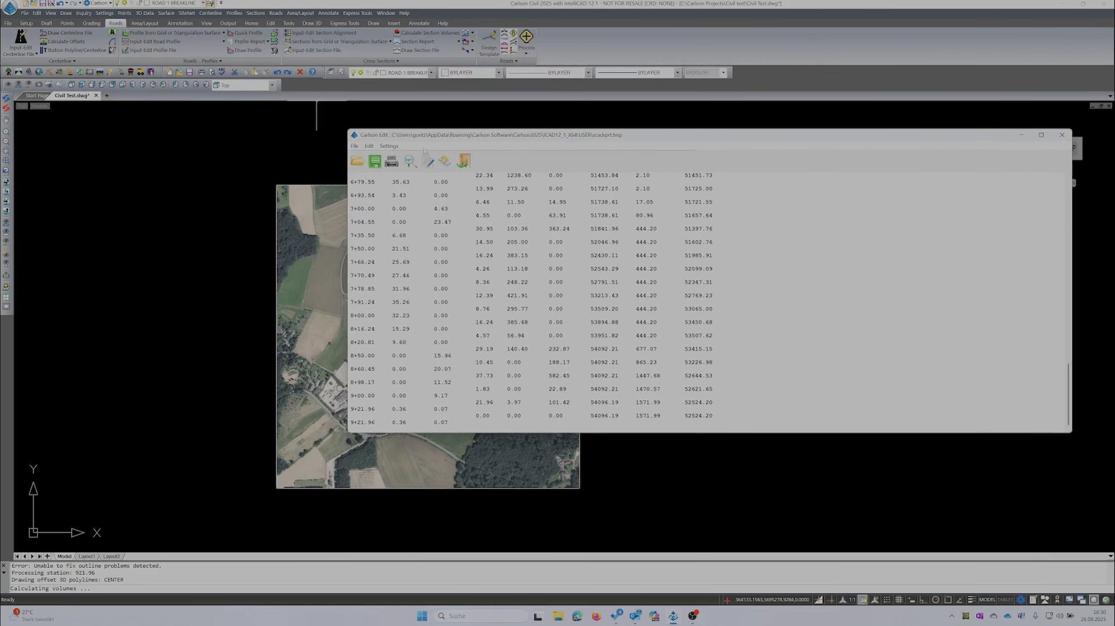
pyautogui.click(464, 162)
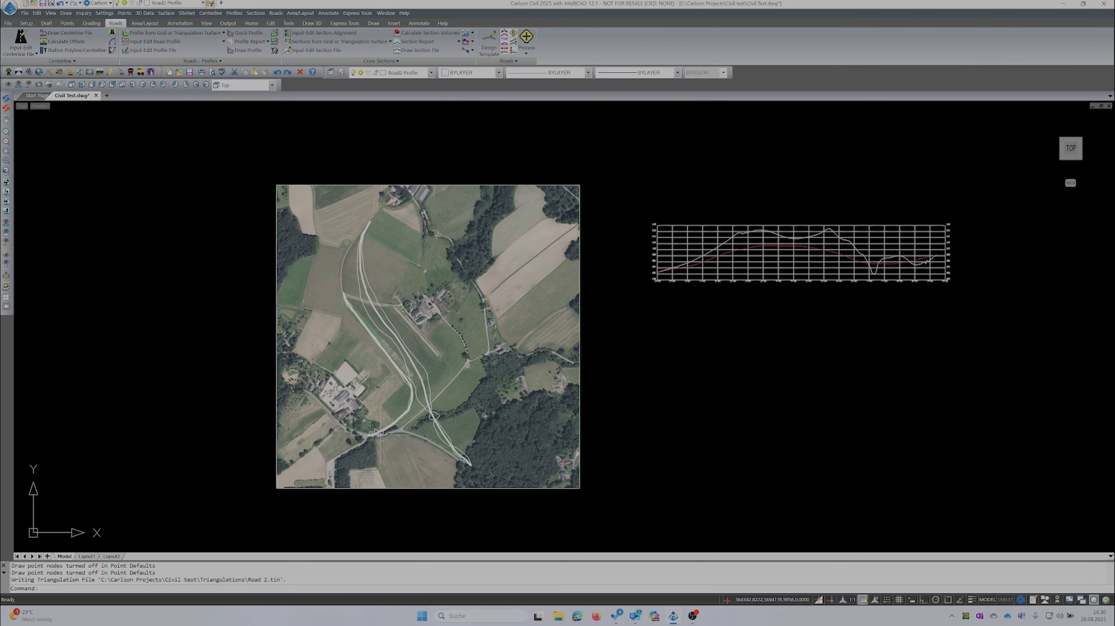
# Step: Check the processed road in plan and open Road 2 surface.tin in the Surface File Viewer
pyautogui.scroll(4, 403, 335)
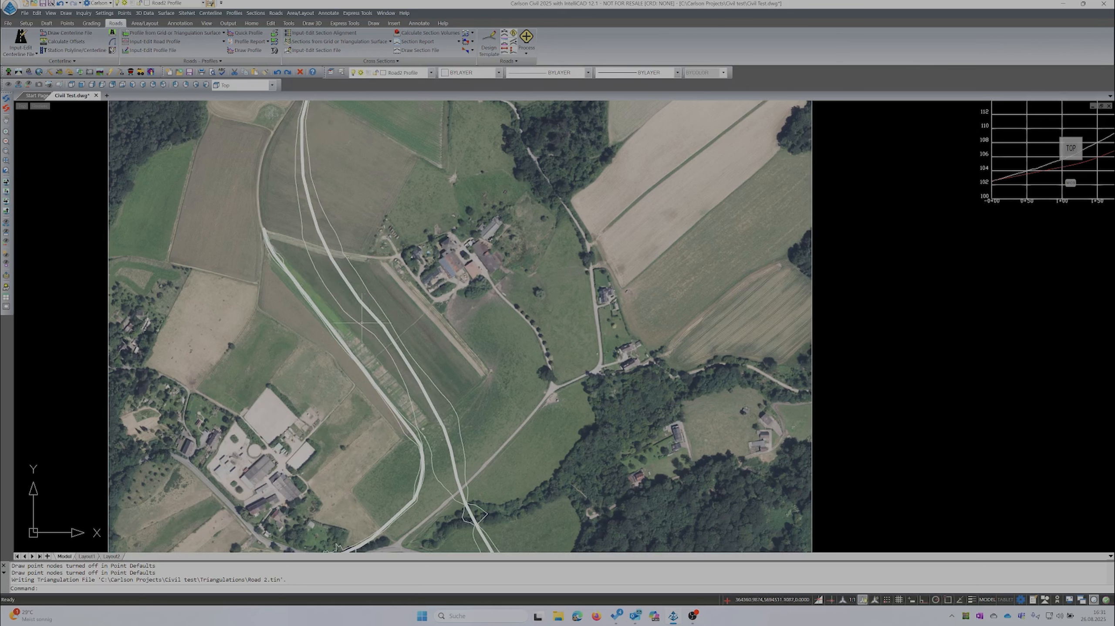
pyautogui.scroll(-2, 445, 449)
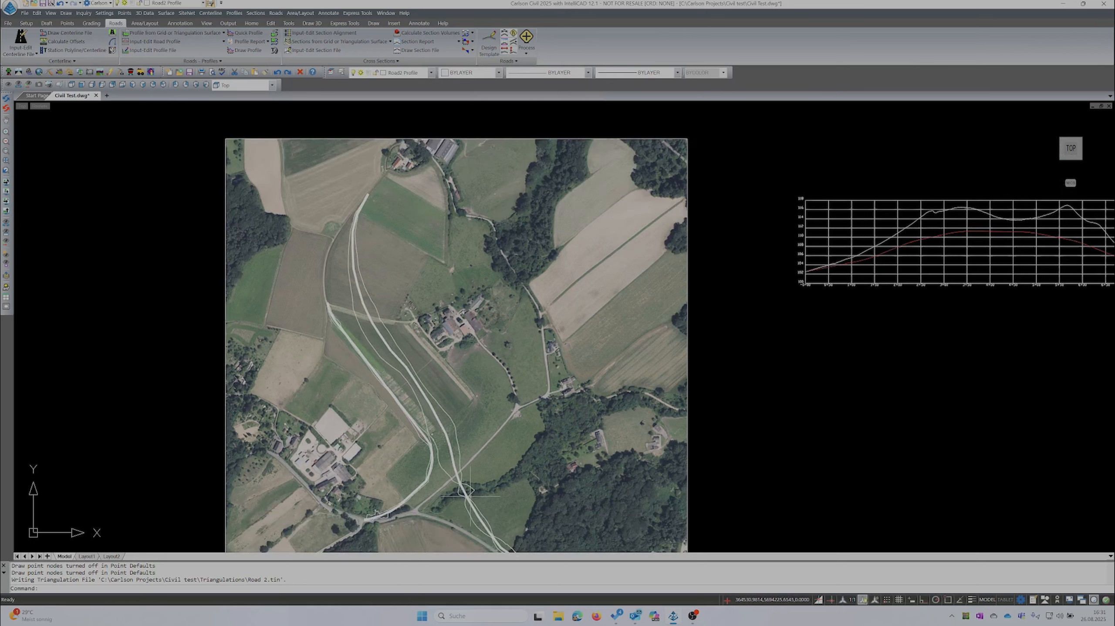
pyautogui.click(5, 120)
pyautogui.moveTo(495, 500); pyautogui.dragTo(416, 366)
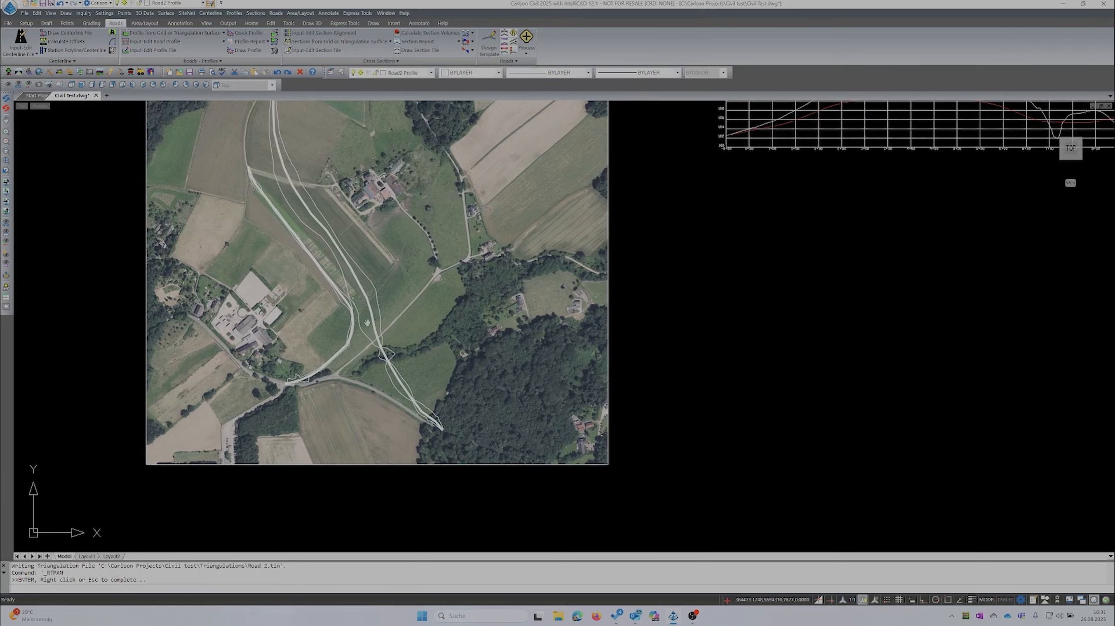
pyautogui.moveTo(314, 229); pyautogui.dragTo(356, 307)
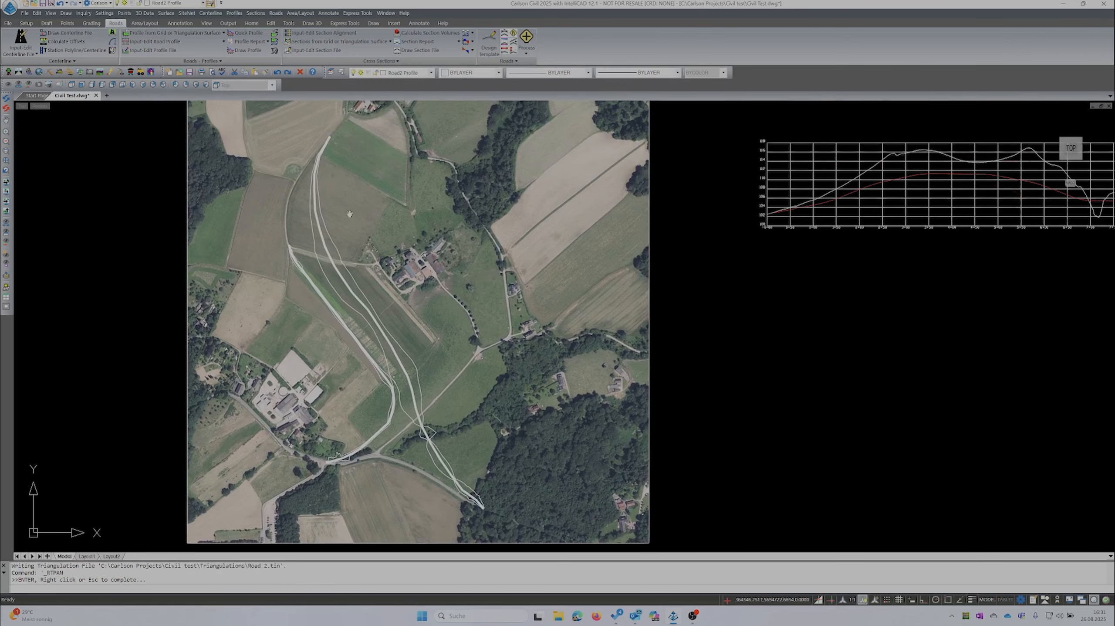
pyautogui.press('Escape')
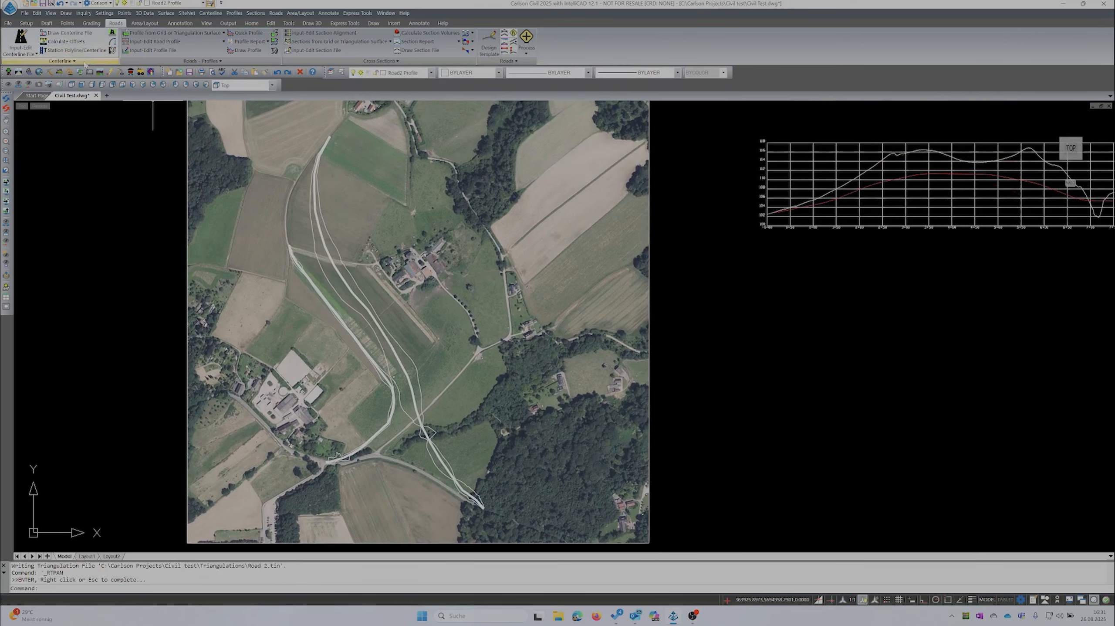
pyautogui.click(51, 14)
pyautogui.moveTo(87, 71)
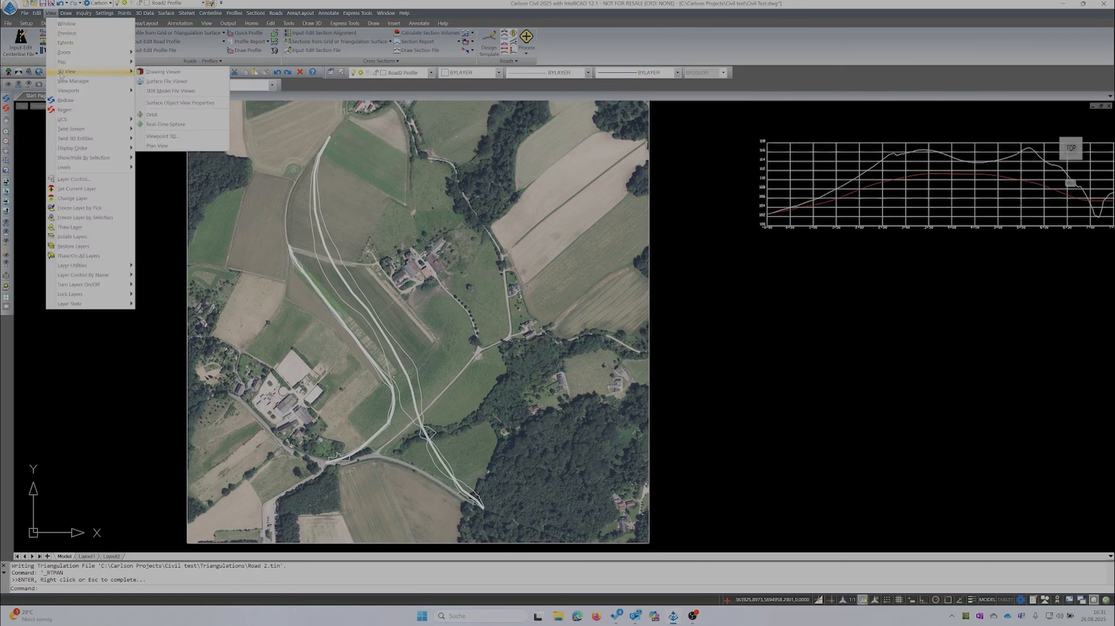
pyautogui.click(167, 81)
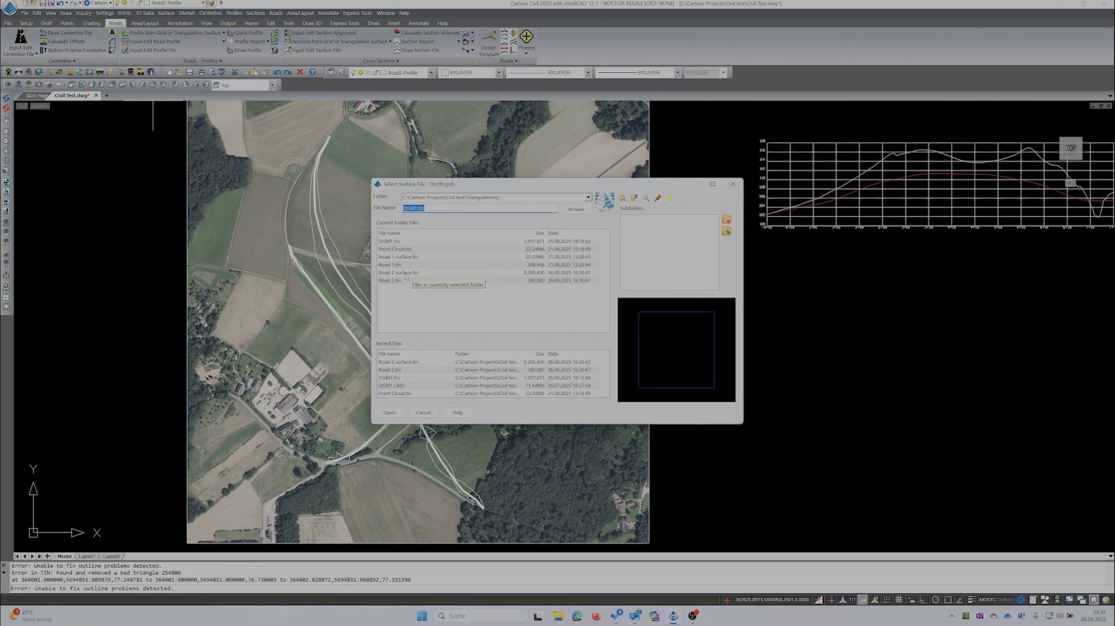
pyautogui.doubleClick(406, 271)
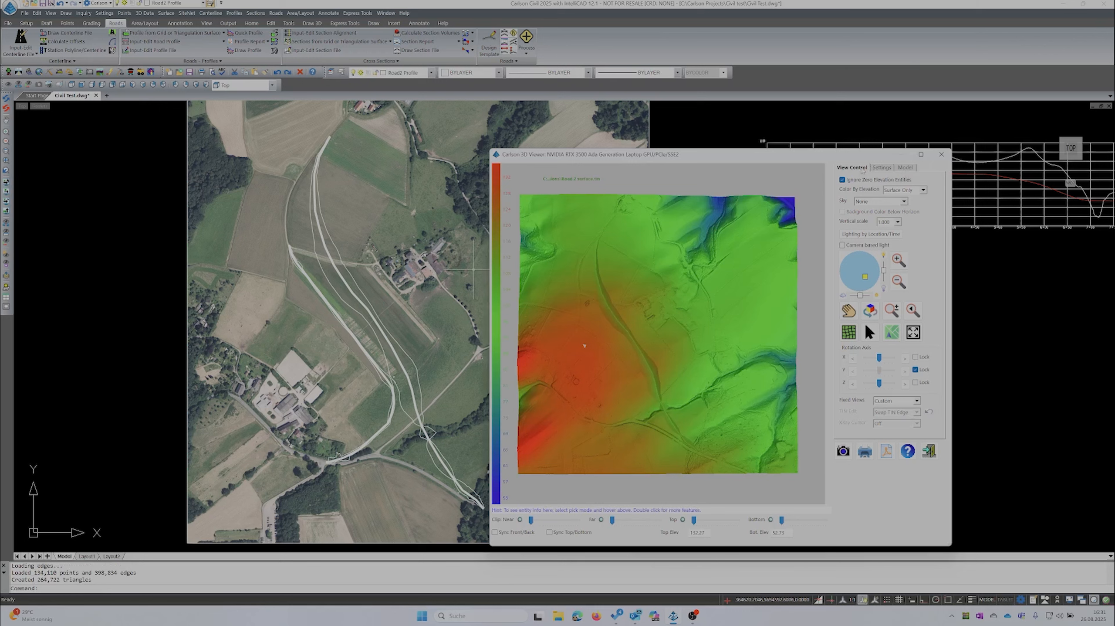
# Step: Set Color By Elevation to None in the maximized 3D viewer and adjust the lighting for stronger terrain shading
pyautogui.click(917, 190)
pyautogui.click(904, 199)
pyautogui.click(920, 154)
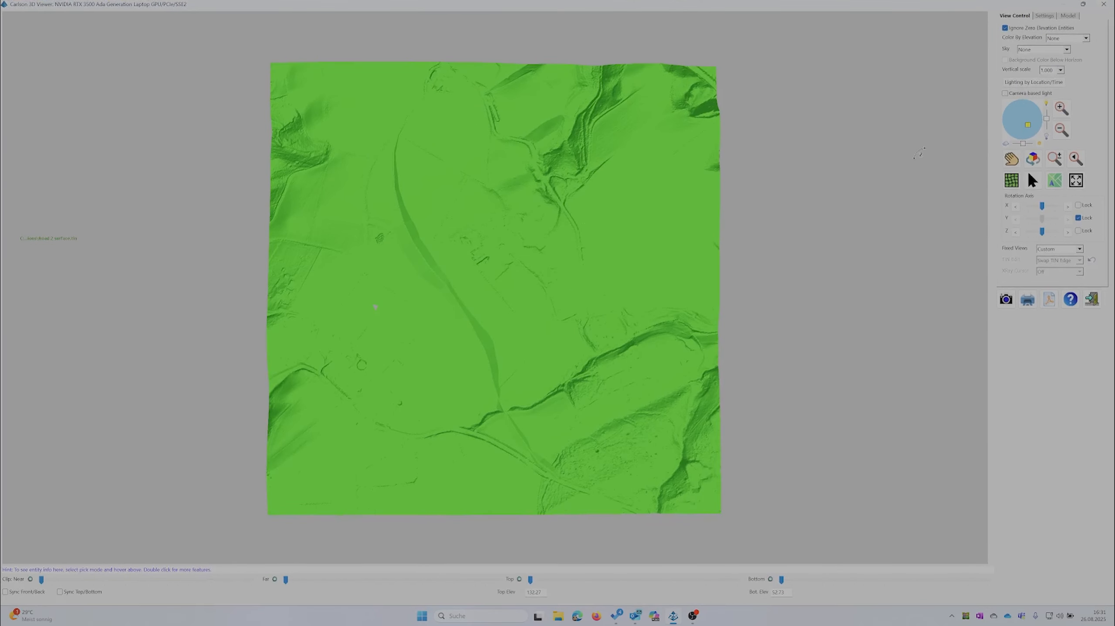
pyautogui.moveTo(518, 379); pyautogui.dragTo(490, 110)
pyautogui.moveTo(508, 386); pyautogui.dragTo(853, 186)
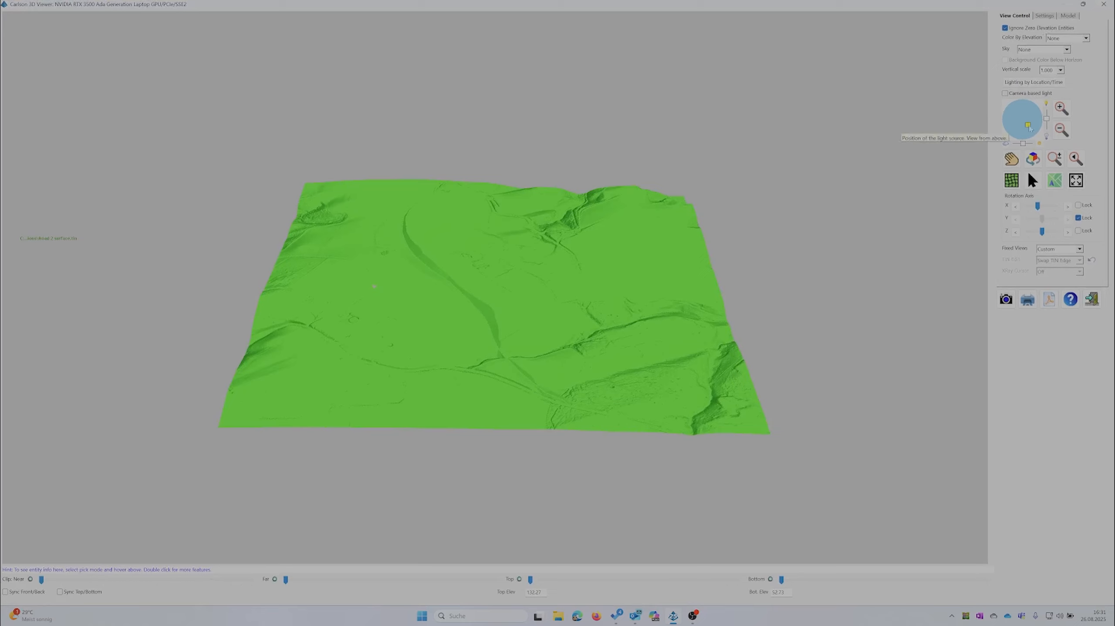
pyautogui.moveTo(1025, 144); pyautogui.dragTo(1022, 144)
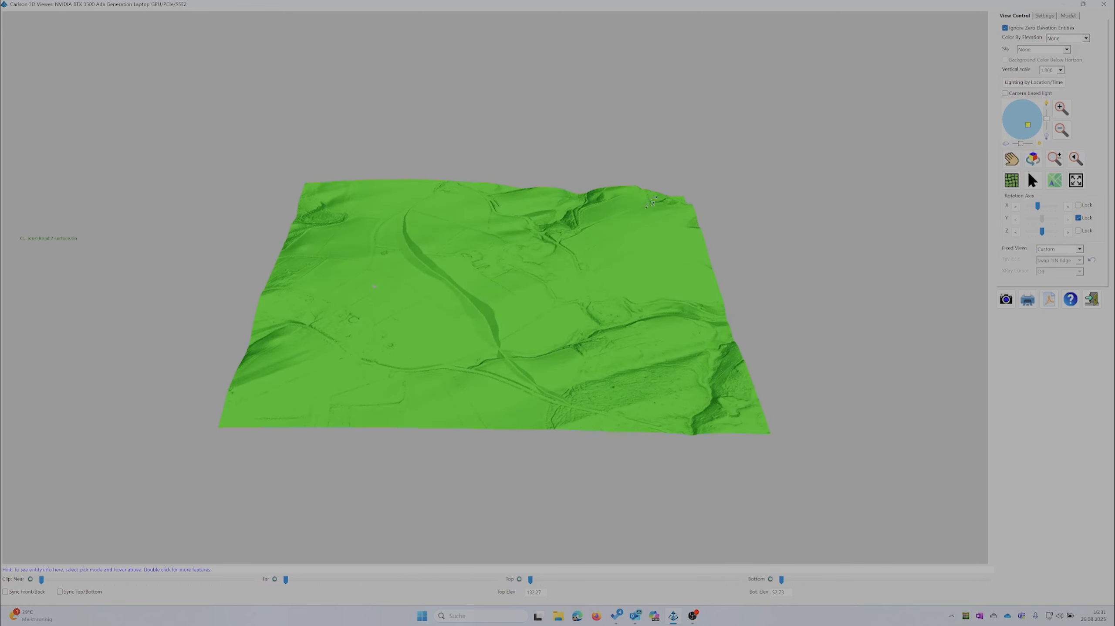
# Step: Examine the road's course and its cut and fill slopes across the merged terrain from several 3D angles
pyautogui.moveTo(490, 227); pyautogui.dragTo(480, 446)
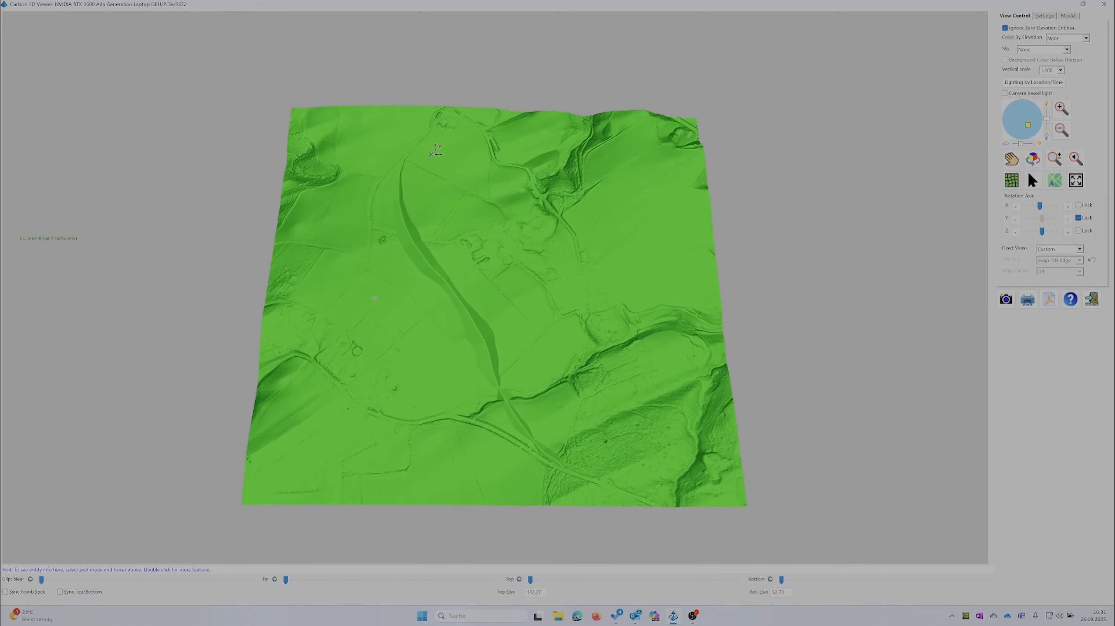
pyautogui.moveTo(407, 178); pyautogui.dragTo(450, 283)
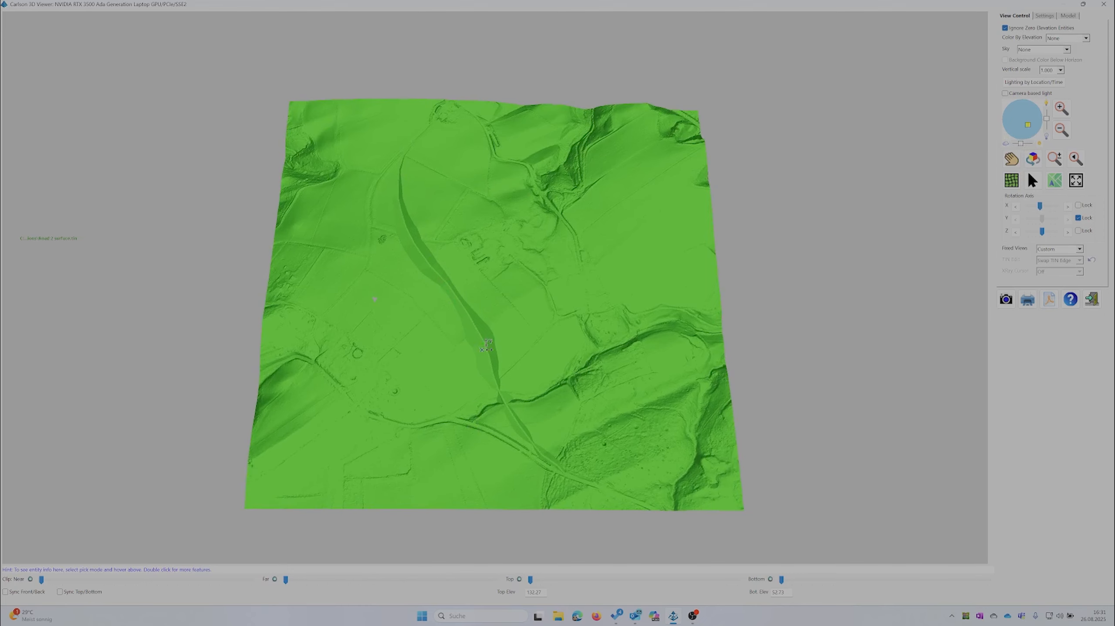
pyautogui.moveTo(516, 419); pyautogui.dragTo(485, 210)
pyautogui.moveTo(602, 471); pyautogui.dragTo(491, 362)
pyautogui.scroll(5, 455, 268)
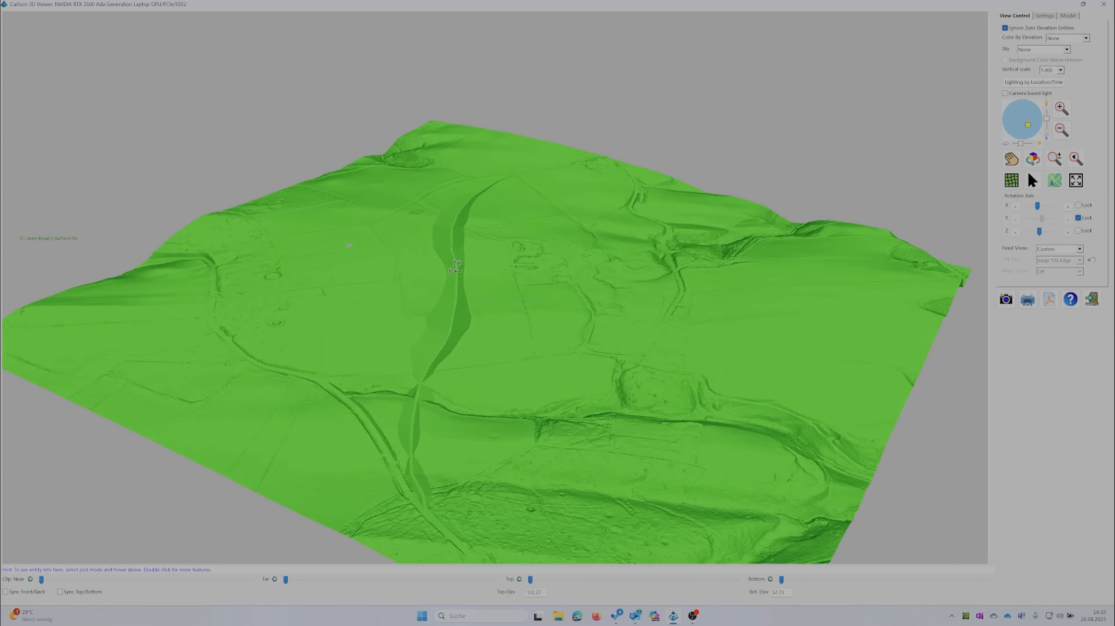
pyautogui.scroll(5, 456, 268)
pyautogui.moveTo(455, 268); pyautogui.dragTo(398, 321)
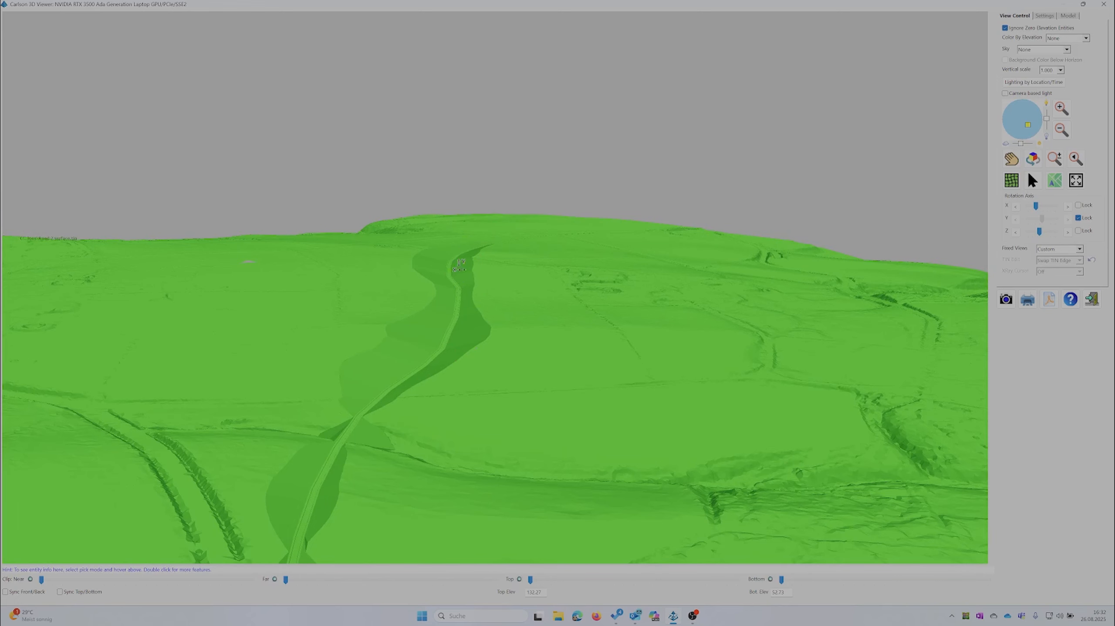
pyautogui.moveTo(364, 445); pyautogui.dragTo(538, 518)
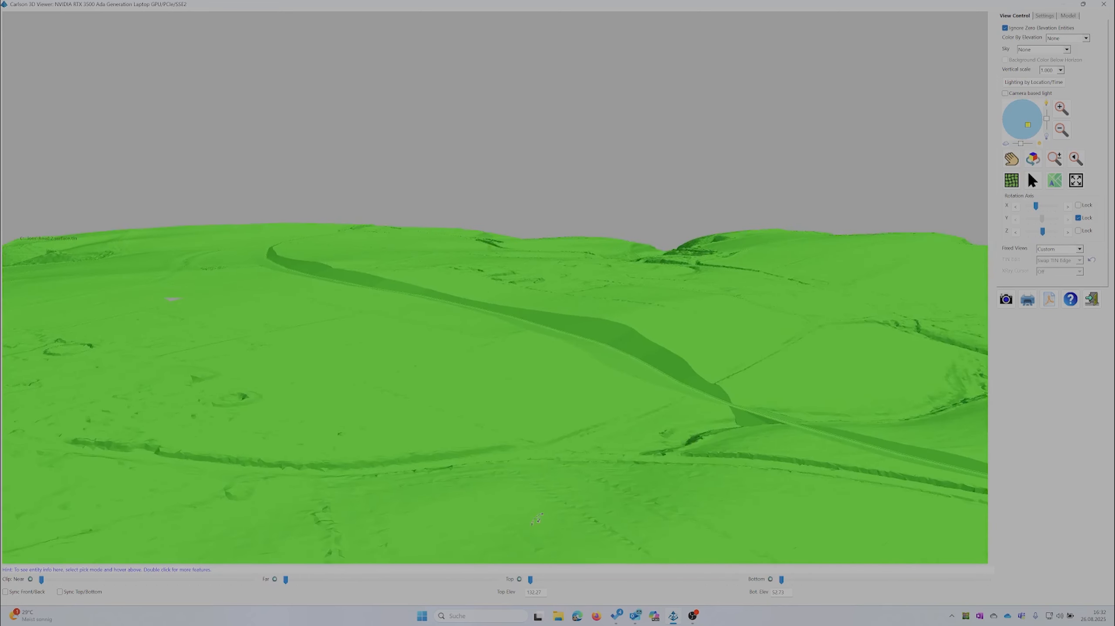
pyautogui.scroll(8, 783, 418)
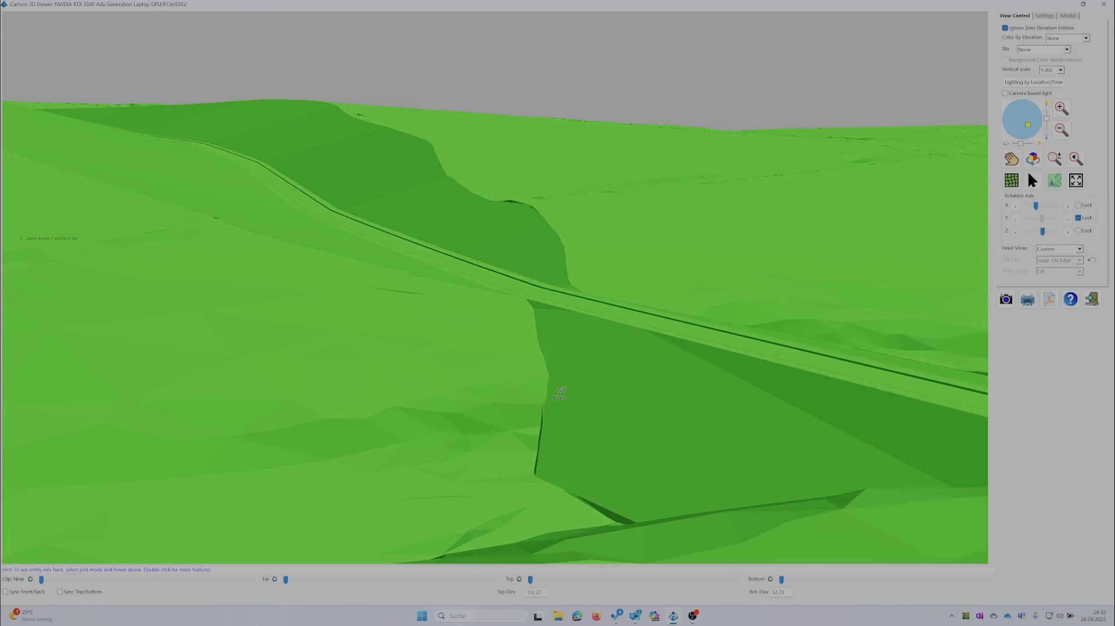
pyautogui.scroll(-8, 668, 503)
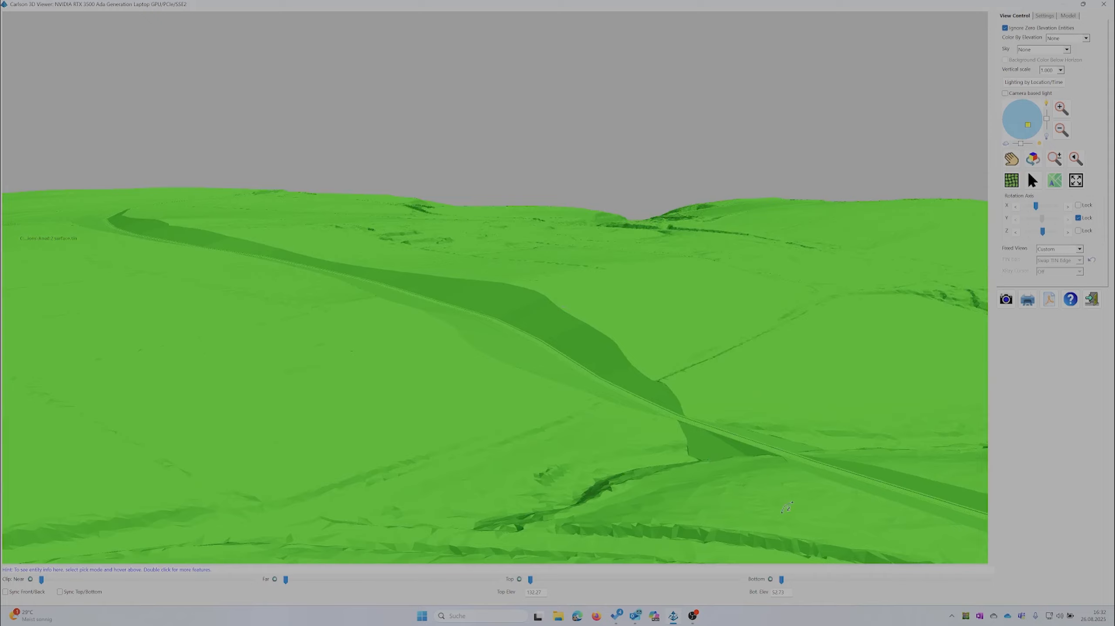
pyautogui.moveTo(681, 527); pyautogui.dragTo(411, 491)
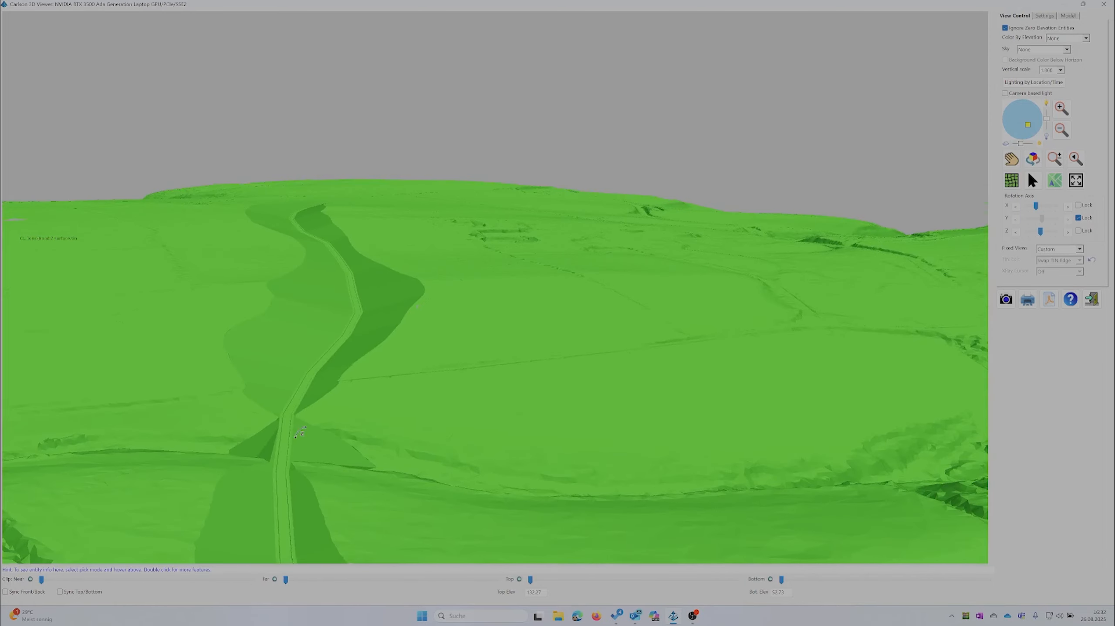
# Step: Inspect the road surface, curbs and side slopes close up, review the whole corridor again, and exit the 3D viewer
pyautogui.scroll(8, 300, 432)
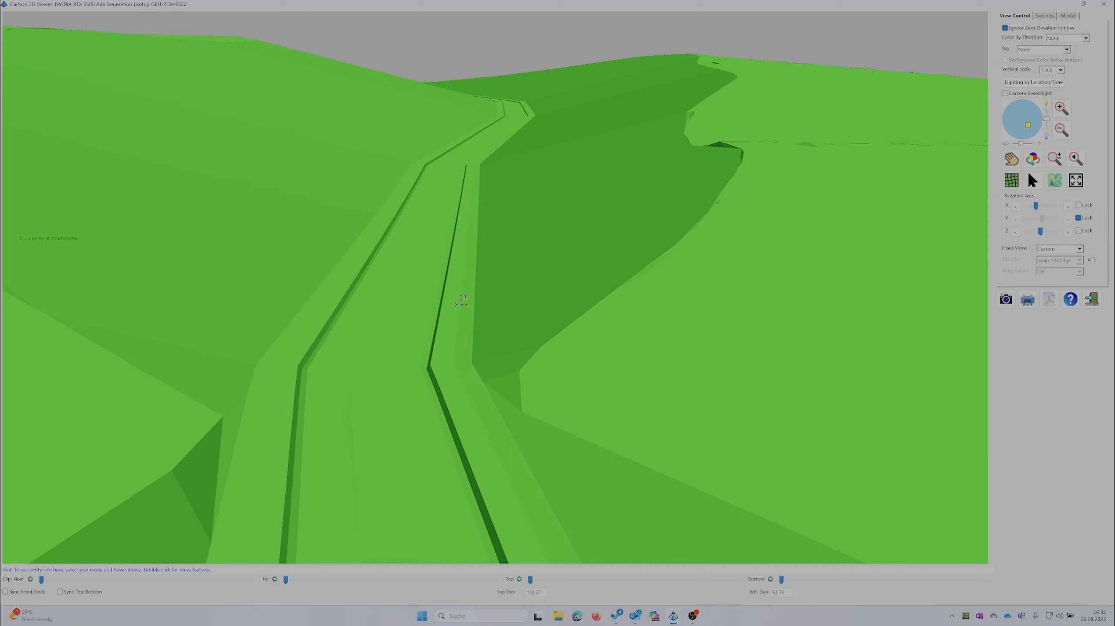
pyautogui.scroll(-5, 461, 302)
pyautogui.scroll(5, 464, 332)
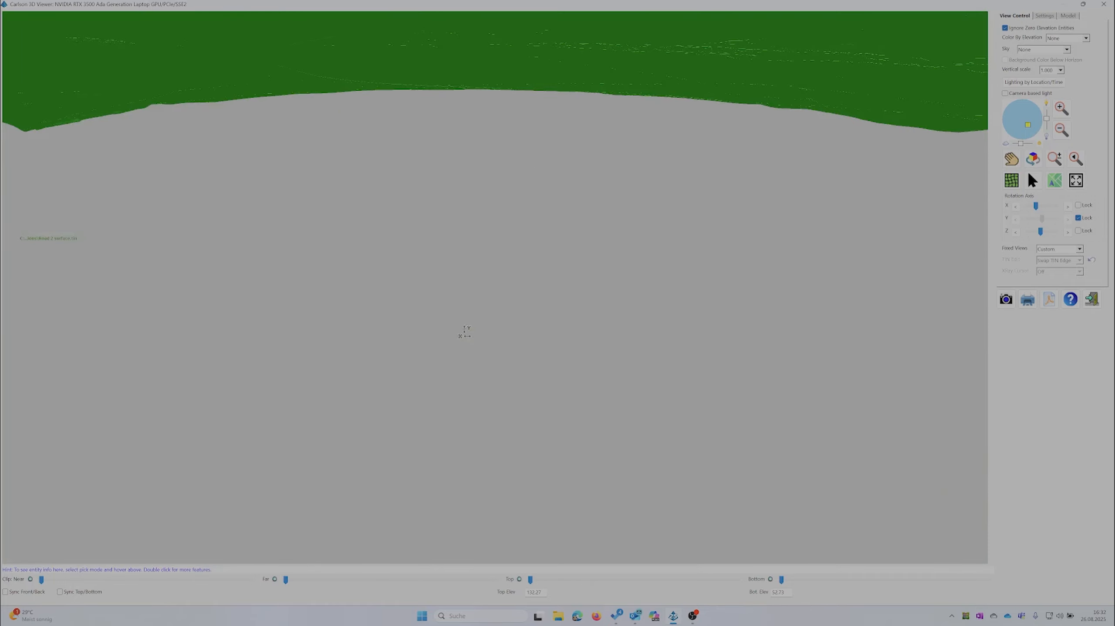
pyautogui.scroll(-2, 465, 331)
pyautogui.scroll(-3, 465, 332)
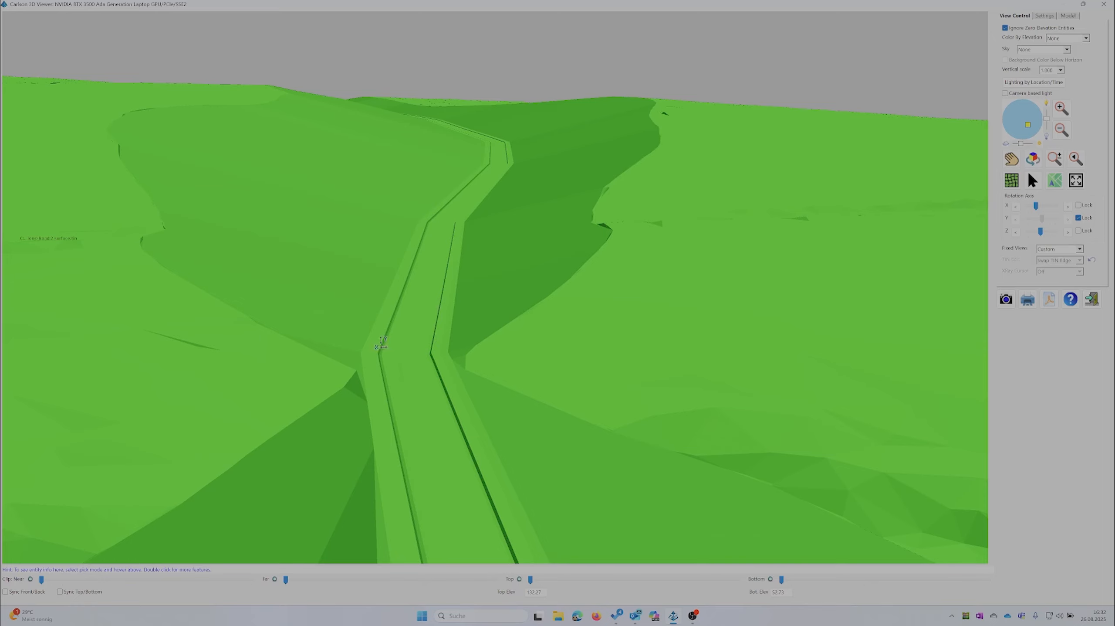
pyautogui.scroll(-10, 381, 344)
pyautogui.moveTo(378, 362); pyautogui.dragTo(499, 406)
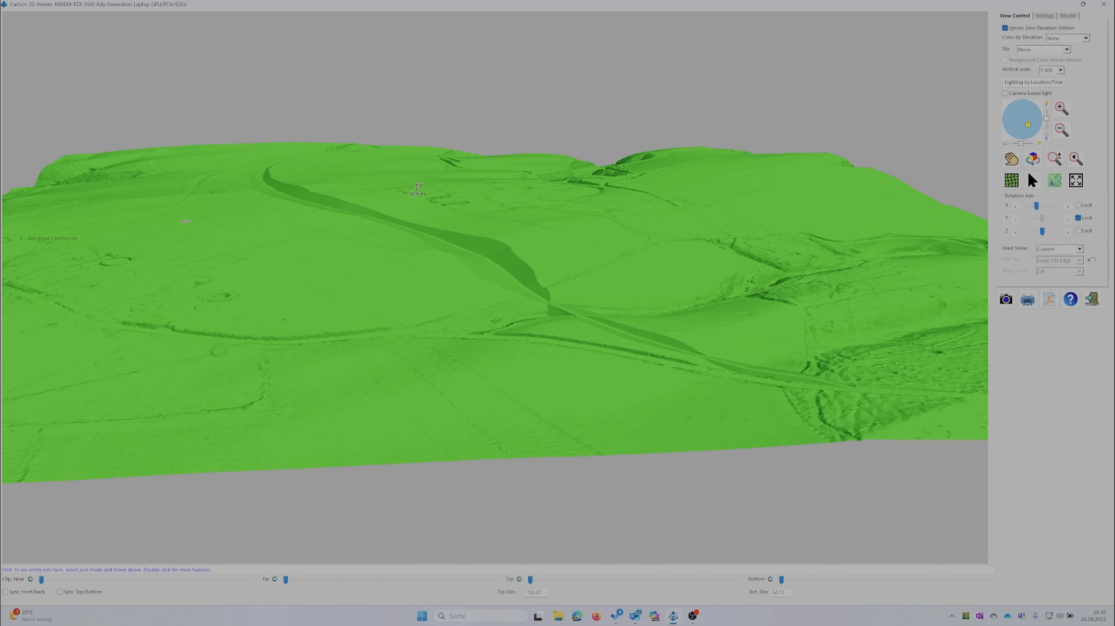
pyautogui.scroll(-3, 410, 259)
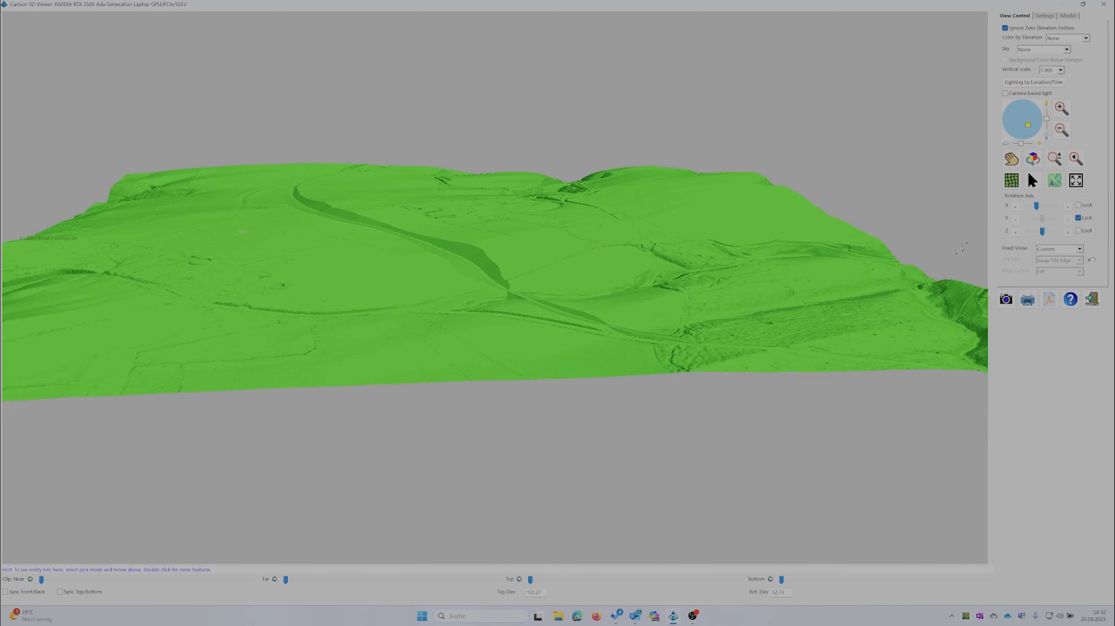
pyautogui.click(1092, 299)
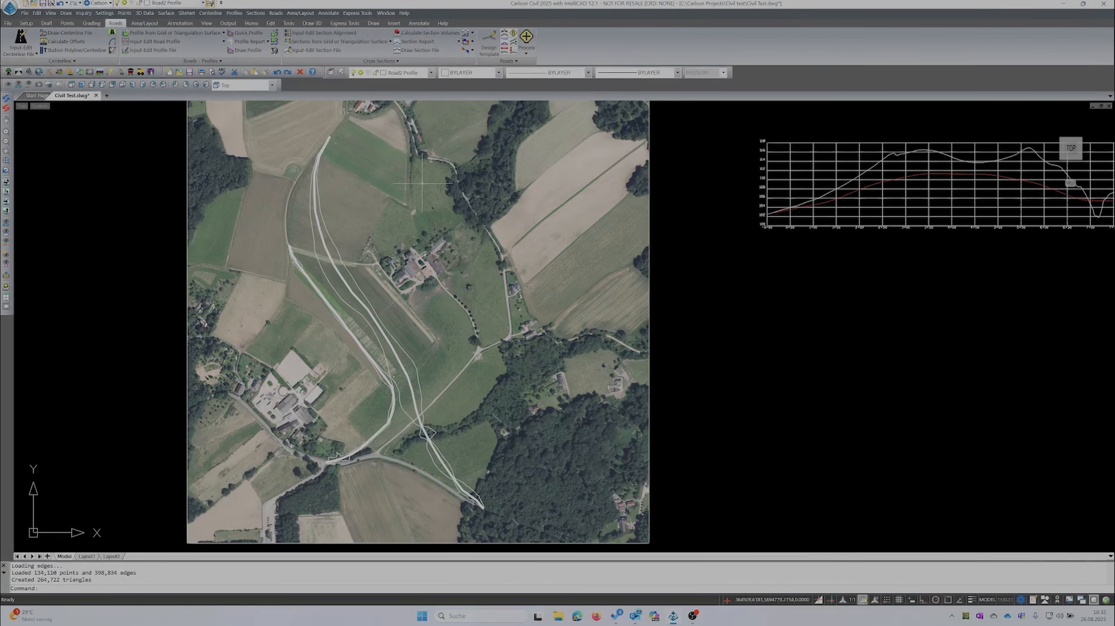